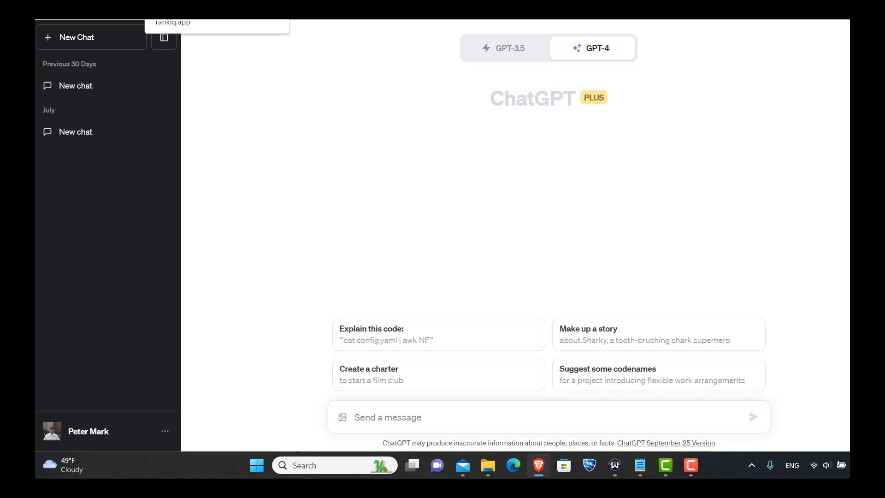
# - Switch from the empty ChatGPT chat to the RankIQ Reports dashboard
pyautogui.hotkey('ctrl', 'Tab')
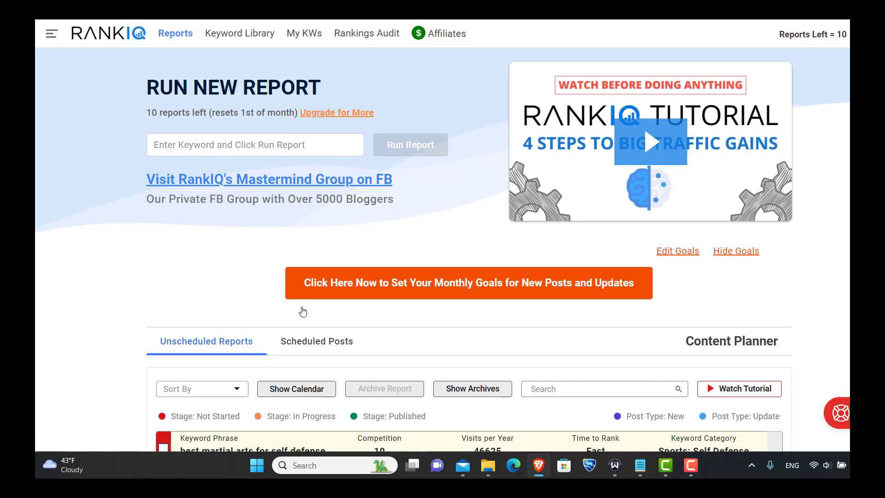
# - Look over the RankIQ Reports page, then go to the Keyword Library
pyautogui.scroll(-3, 138, 233)
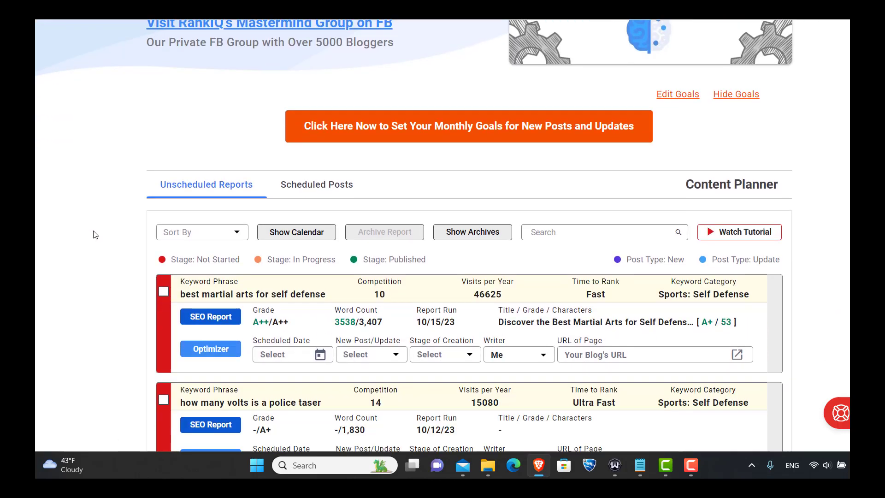
pyautogui.scroll(3, 93, 233)
pyautogui.click(228, 40)
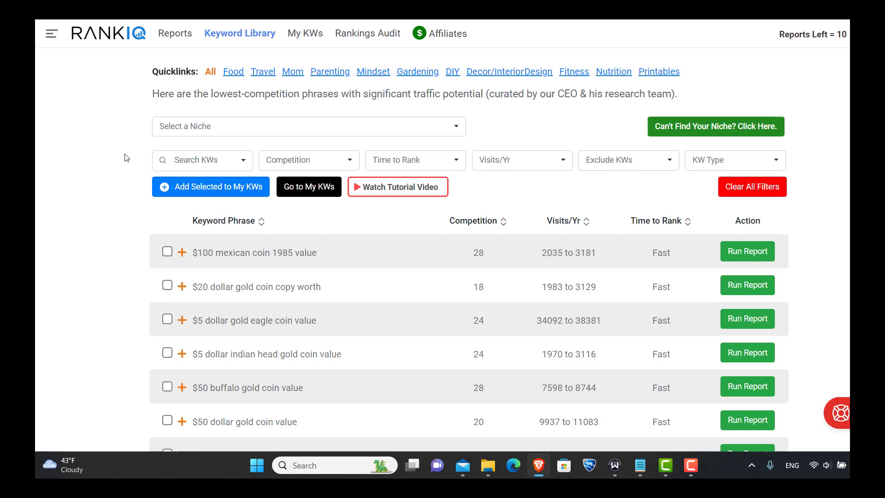
# - Filter the keyword library to the Beauty: Teeth (625) niche, sorted by Visits/Yr highest first
pyautogui.click(201, 131)
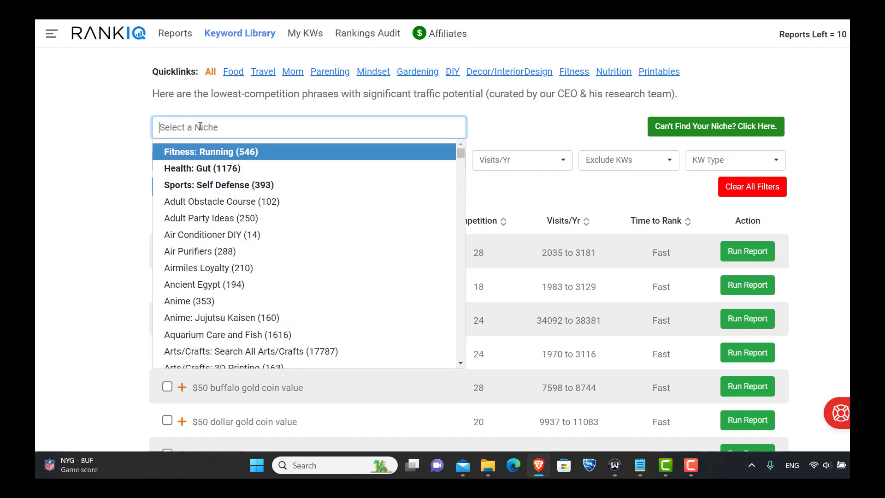
pyautogui.write('teet')
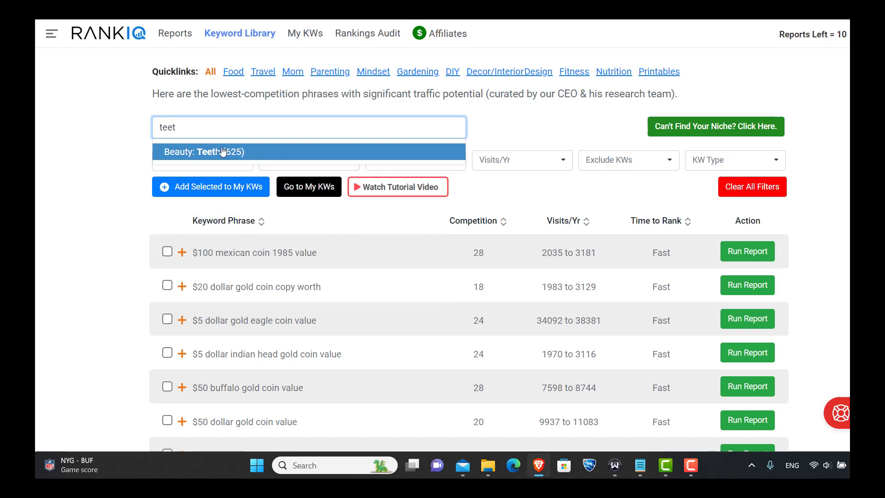
pyautogui.click(225, 154)
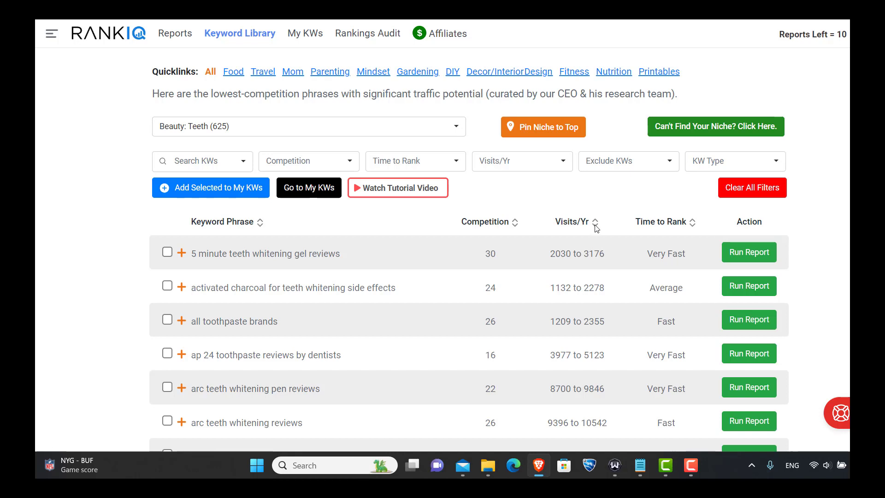
pyautogui.click(595, 225)
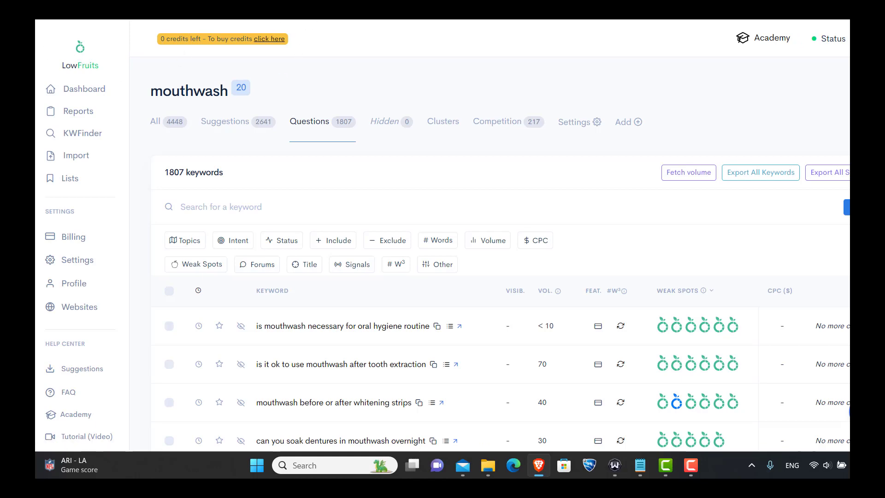
# - Skim the LowFruits mouthwash questions, then return to RankIQ's Beauty: Teeth keyword list
pyautogui.scroll(-3, 295, 309)
pyautogui.scroll(3, 308, 311)
pyautogui.hotkey('ctrl', 'Tab')
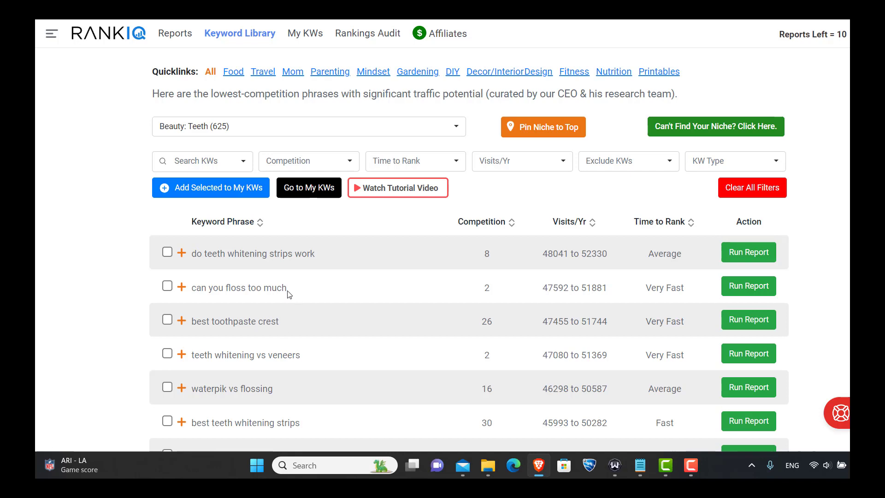
# - Select the keyword 'can you floss too much' in the RankIQ list
pyautogui.moveTo(288, 290); pyautogui.dragTo(193, 286)
pyautogui.hotkey('ctrl', 'c')
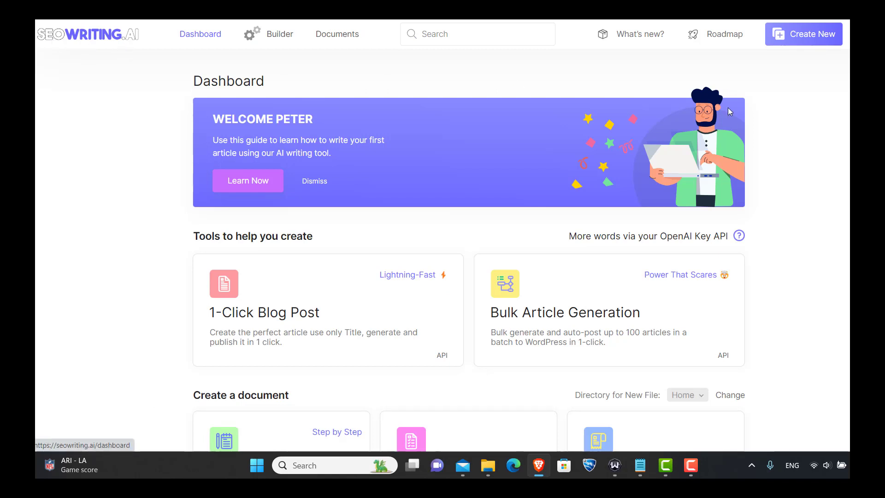
# - Create a 1-Click Blog Post with main keyword 'can you floss too much' and generate its title
pyautogui.click(273, 314)
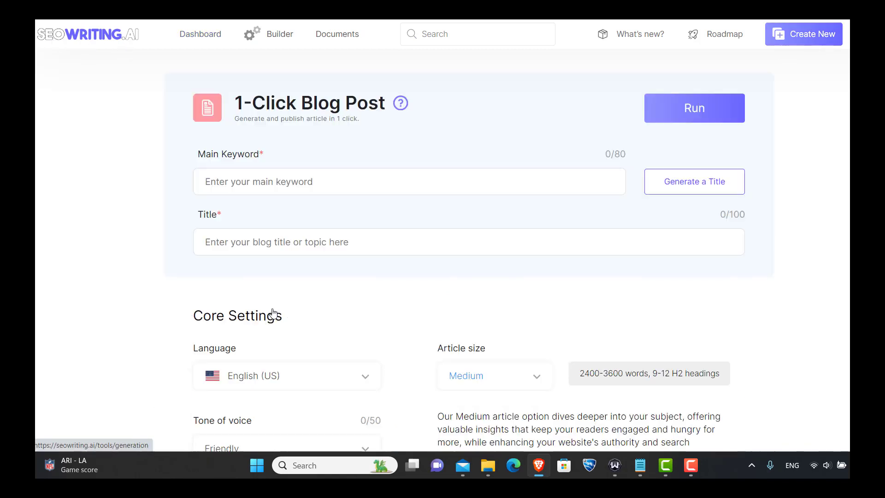
pyautogui.click(234, 182)
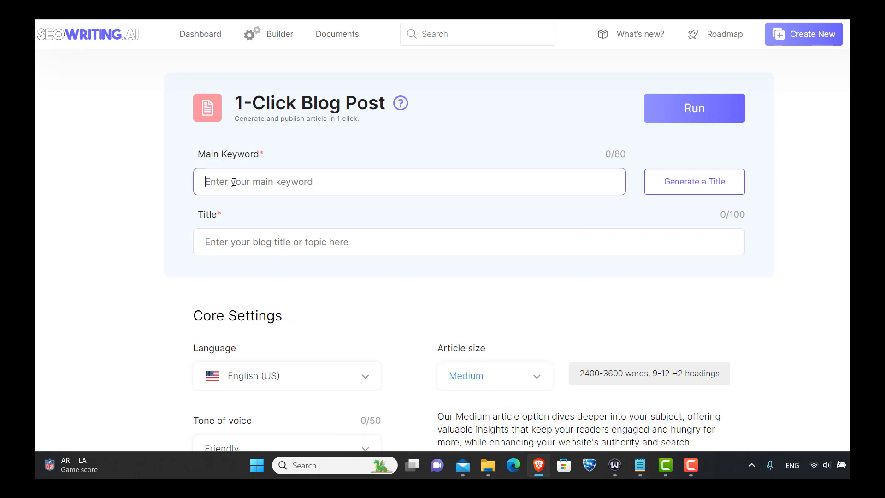
pyautogui.hotkey('ctrl', 'v')
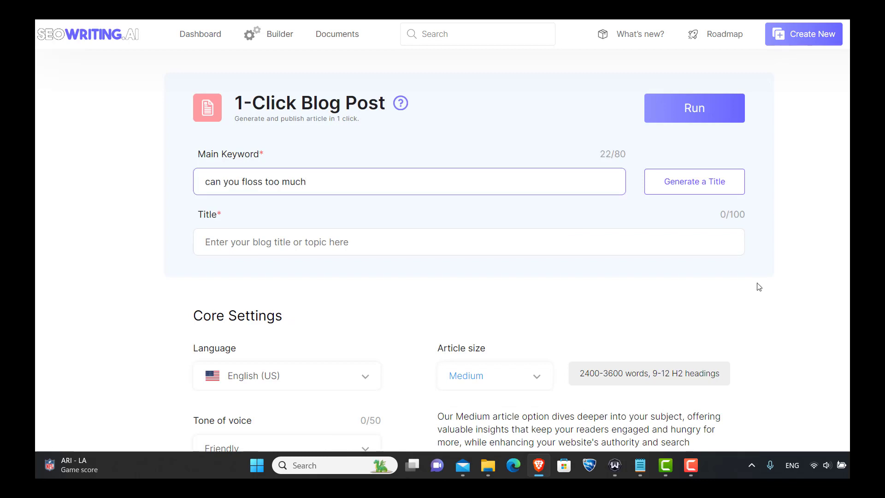
pyautogui.click(701, 184)
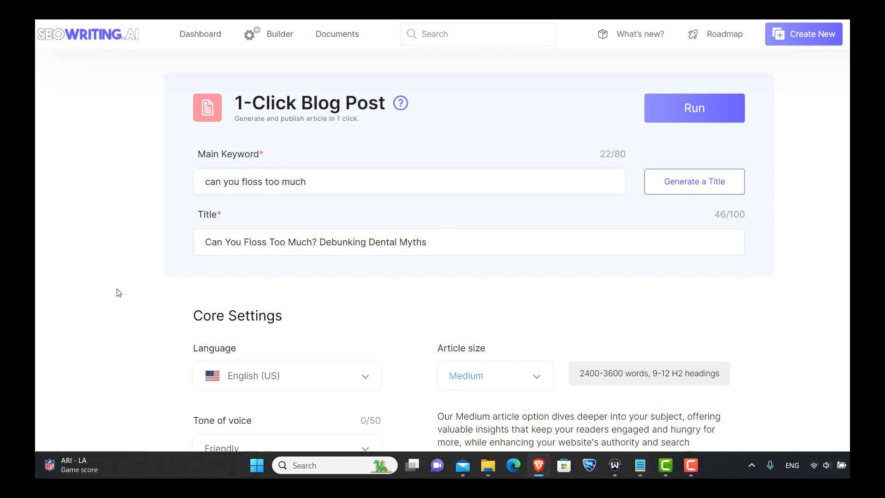
# - Set the article's tone of voice to Professional
pyautogui.scroll(-5, 99, 197)
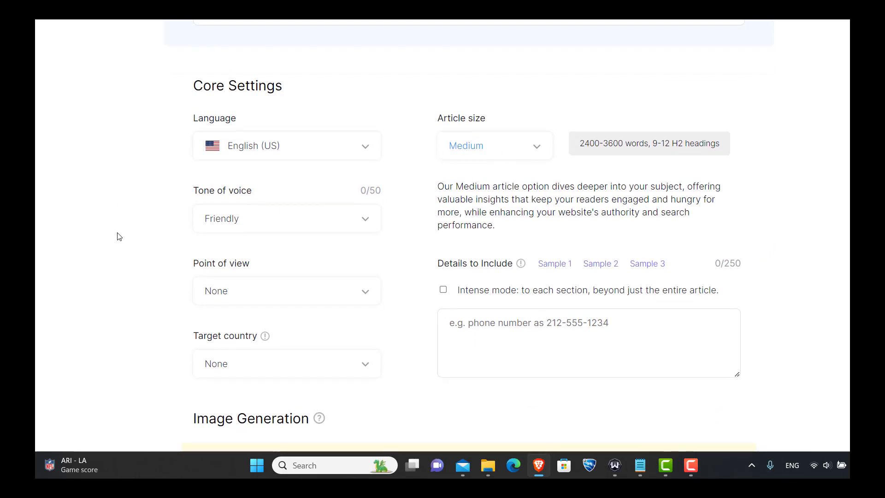
pyautogui.scroll(5, 119, 242)
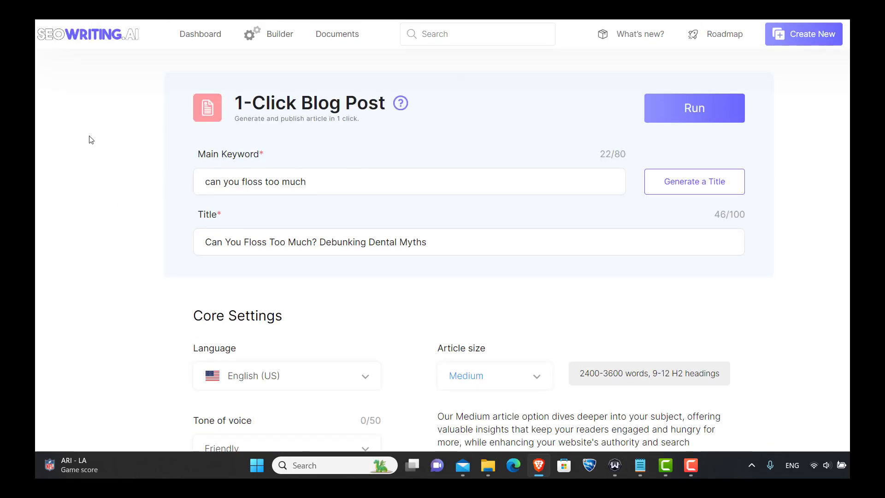
pyautogui.scroll(-8, 93, 146)
pyautogui.scroll(3, 93, 145)
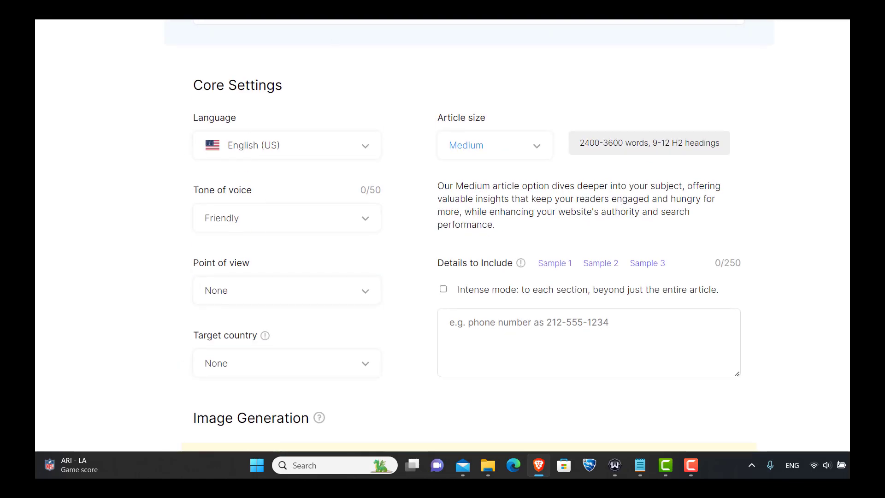
pyautogui.scroll(-1, 83, 192)
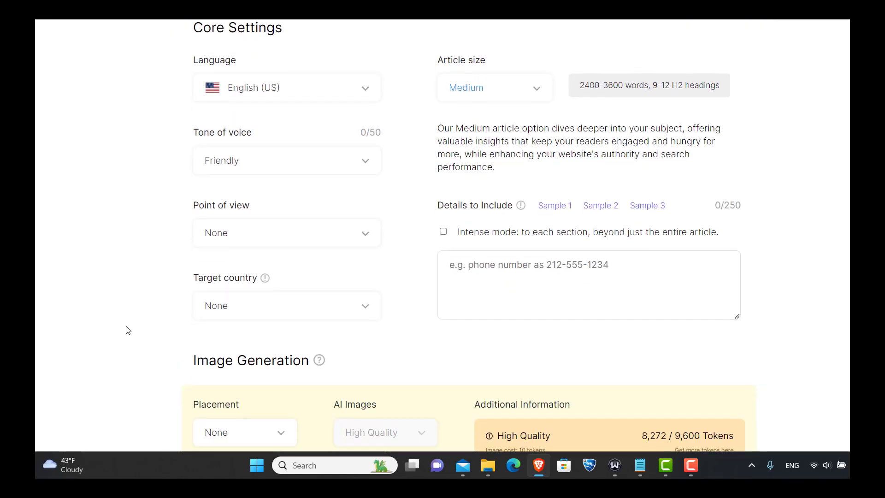
pyautogui.scroll(2, 106, 234)
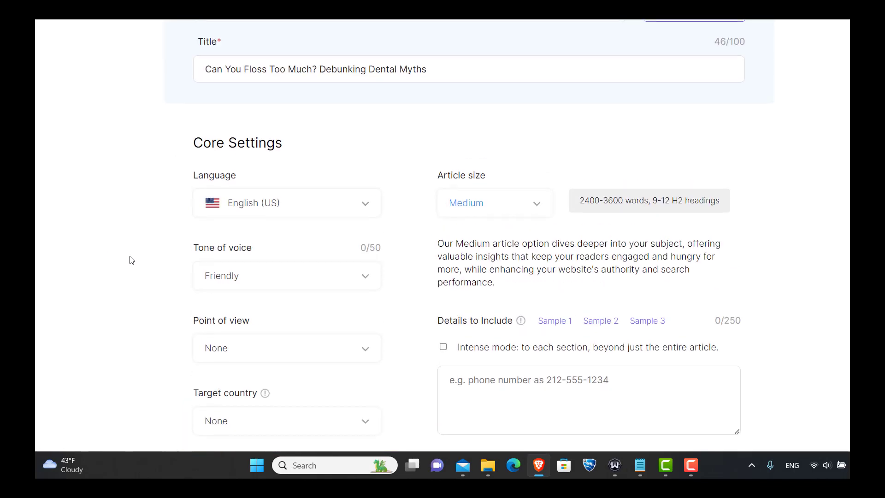
pyautogui.click(301, 275)
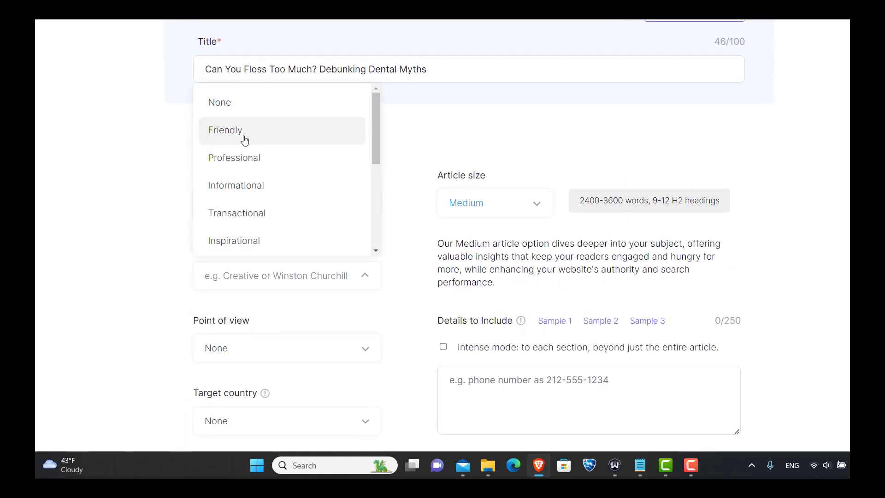
pyautogui.click(248, 157)
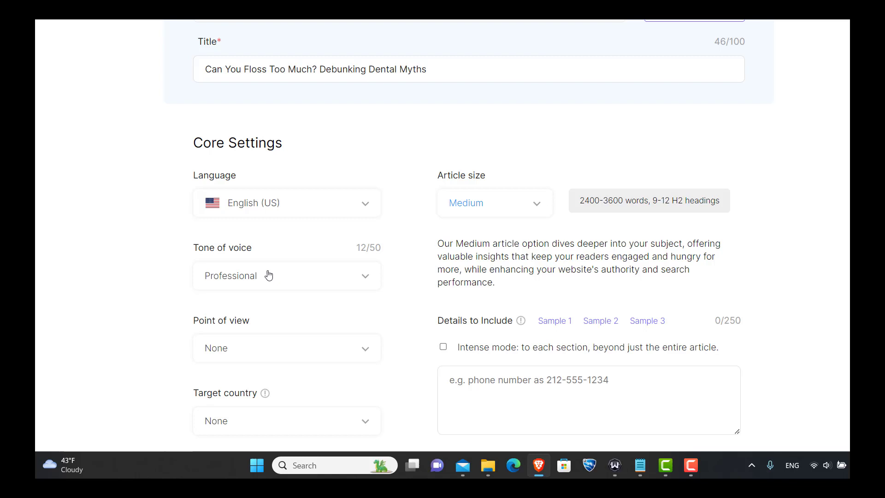
# - Set the point of view to first person singular and target country to United States
pyautogui.scroll(1, 146, 280)
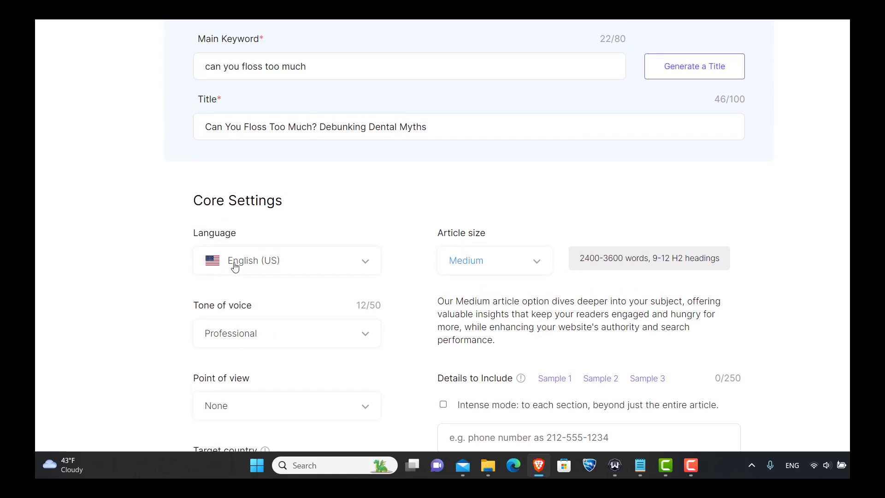
pyautogui.scroll(-2, 118, 285)
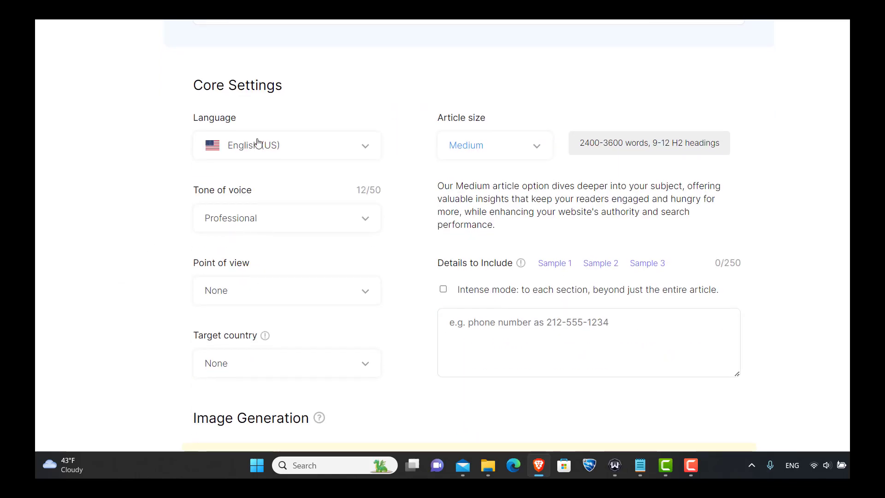
pyautogui.click(280, 296)
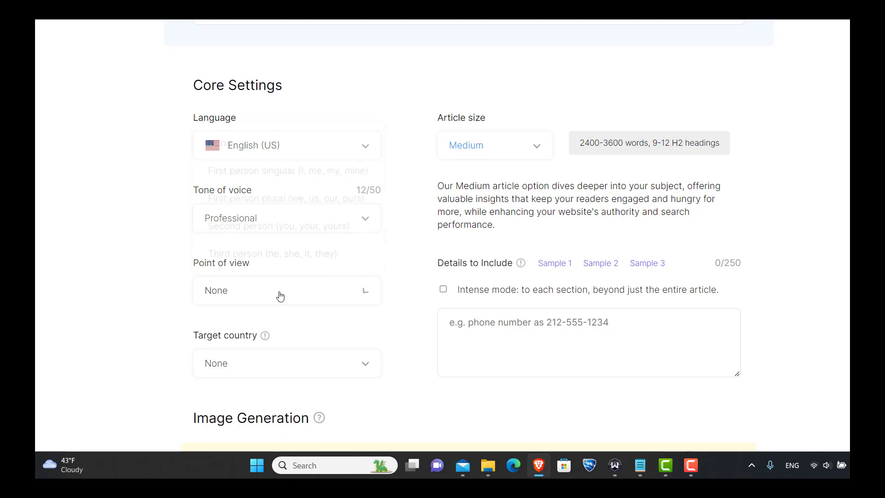
pyautogui.click(285, 165)
pyautogui.click(253, 375)
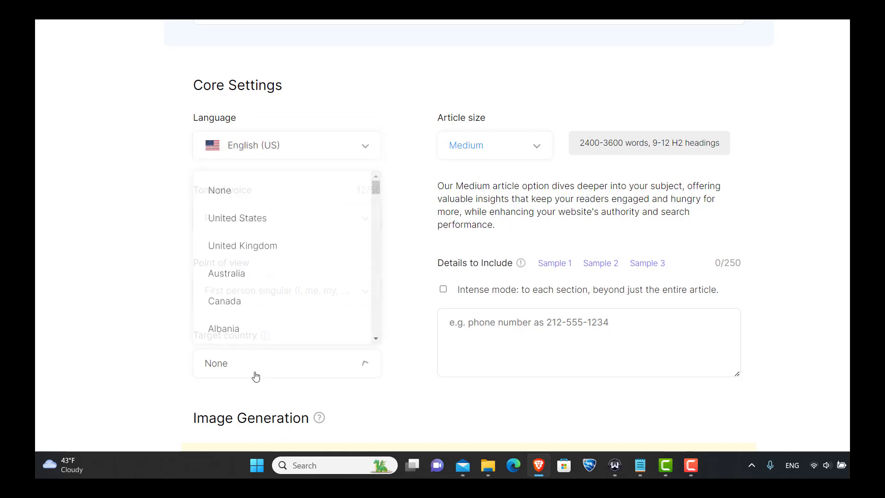
pyautogui.click(283, 224)
pyautogui.scroll(-6, 116, 230)
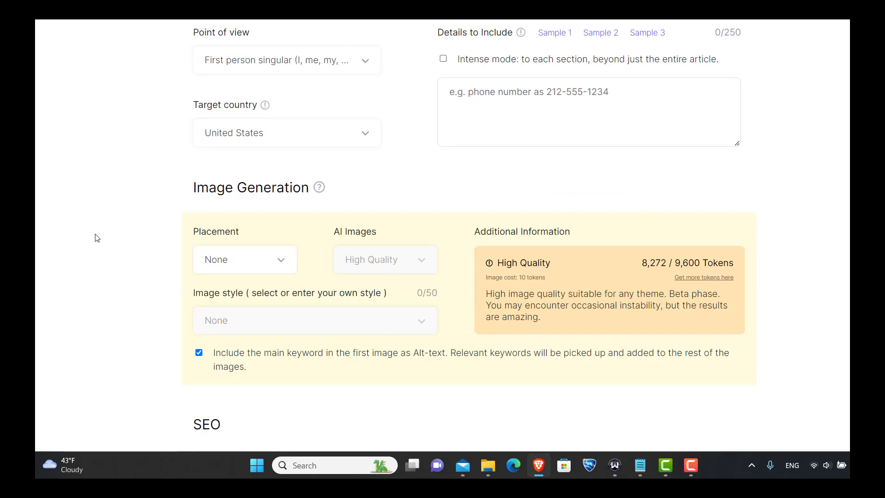
# - Set image placement to after the H1 only
pyautogui.moveTo(194, 73); pyautogui.dragTo(307, 69)
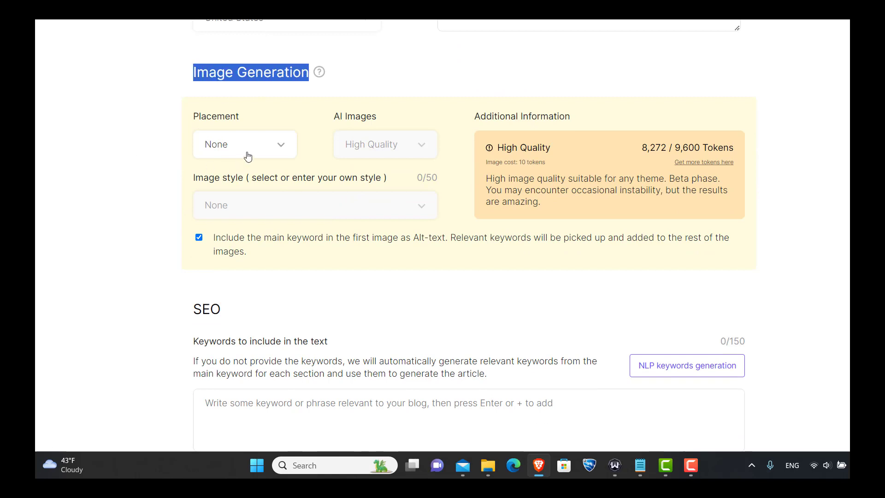
pyautogui.scroll(2, 138, 143)
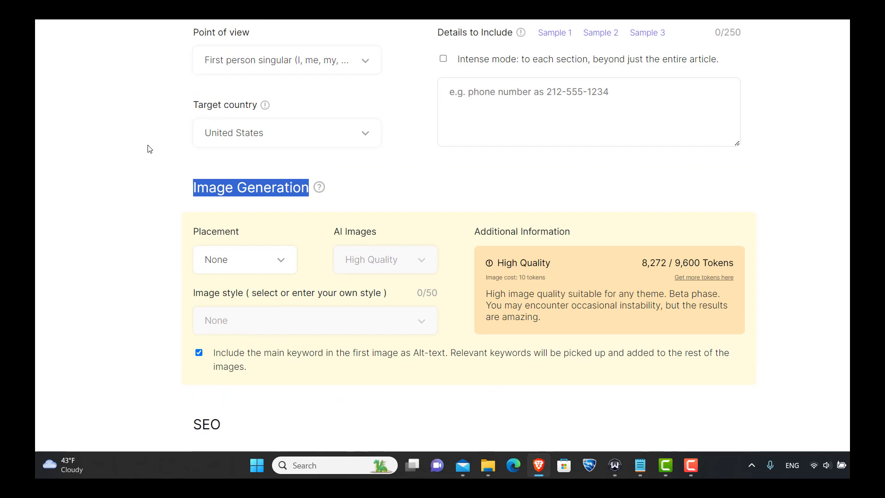
pyautogui.click(284, 271)
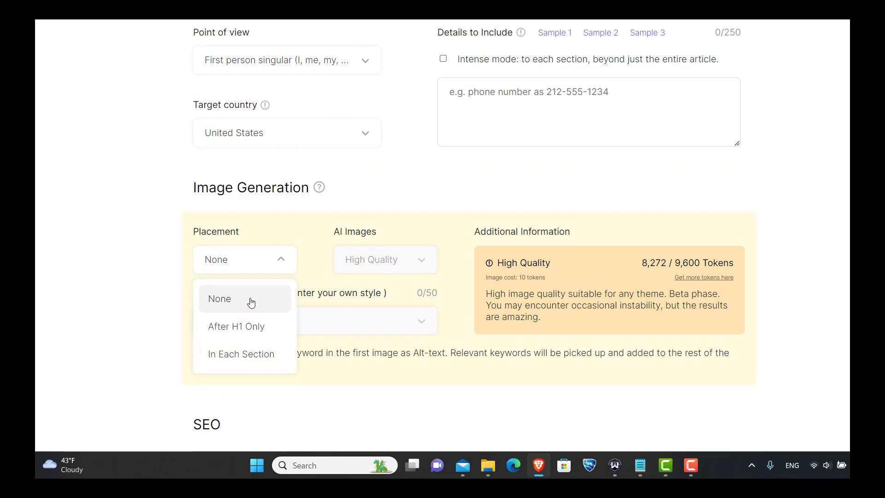
pyautogui.click(241, 327)
pyautogui.click(253, 271)
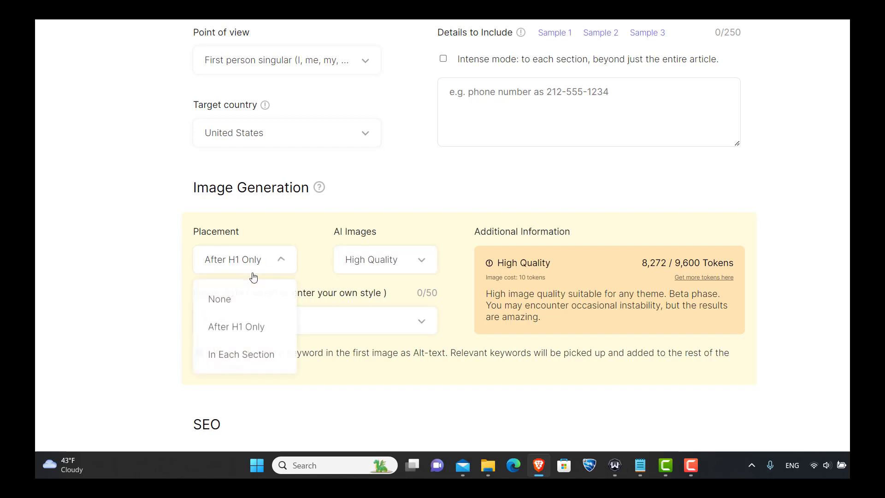
pyautogui.click(111, 258)
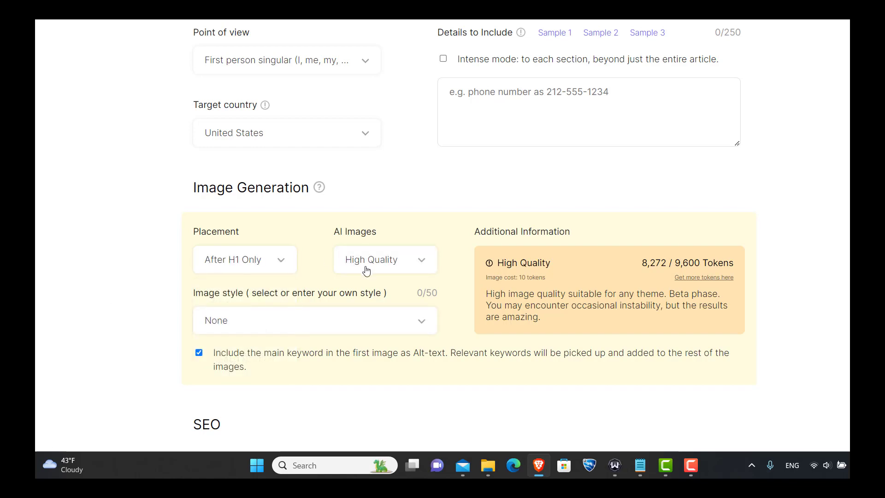
# - Choose Cinematic as the image style
pyautogui.click(307, 332)
pyautogui.scroll(-3, 306, 221)
pyautogui.click(283, 236)
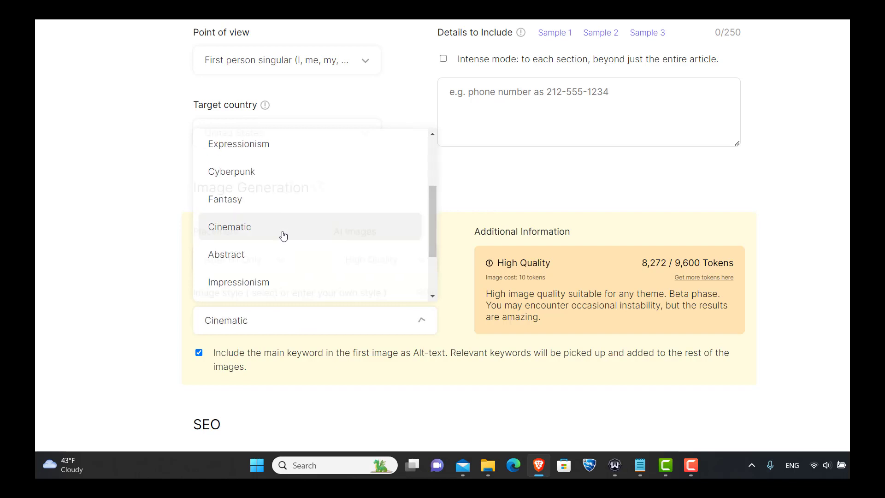
pyautogui.scroll(-6, 187, 191)
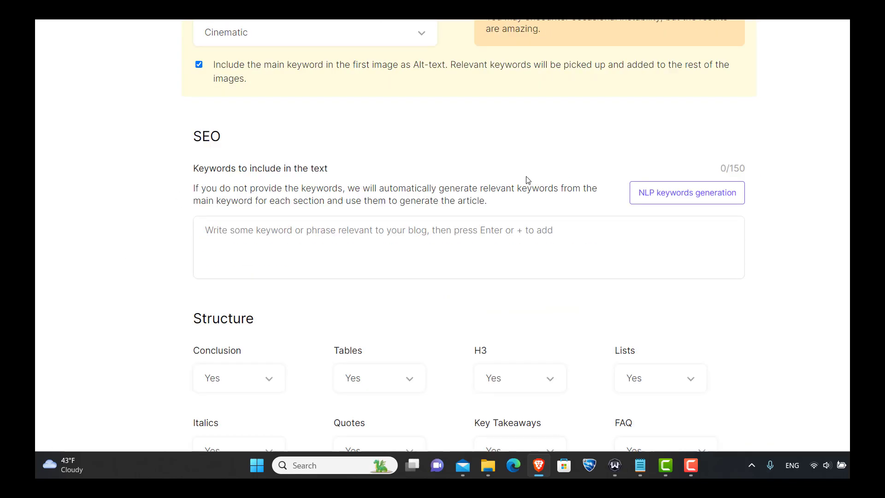
# - Turn on NLP keyword generation, set Key Takeaways to No and Network to Yes
pyautogui.click(649, 202)
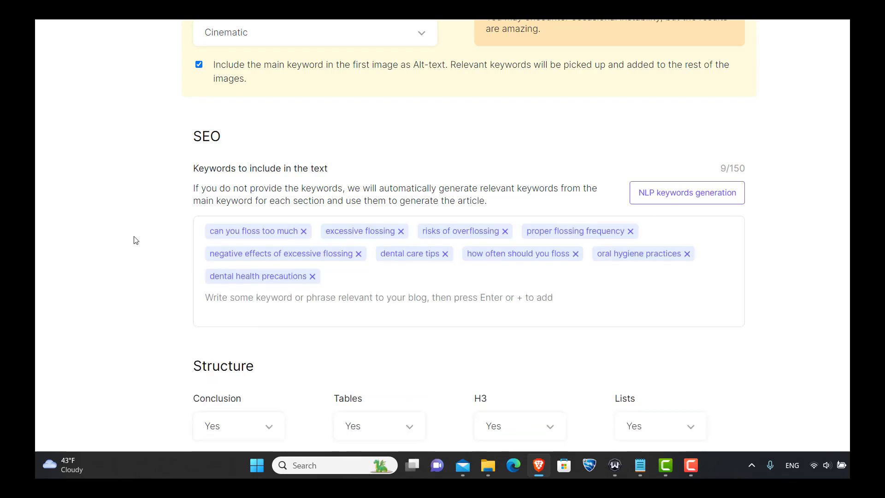
pyautogui.scroll(-3, 152, 249)
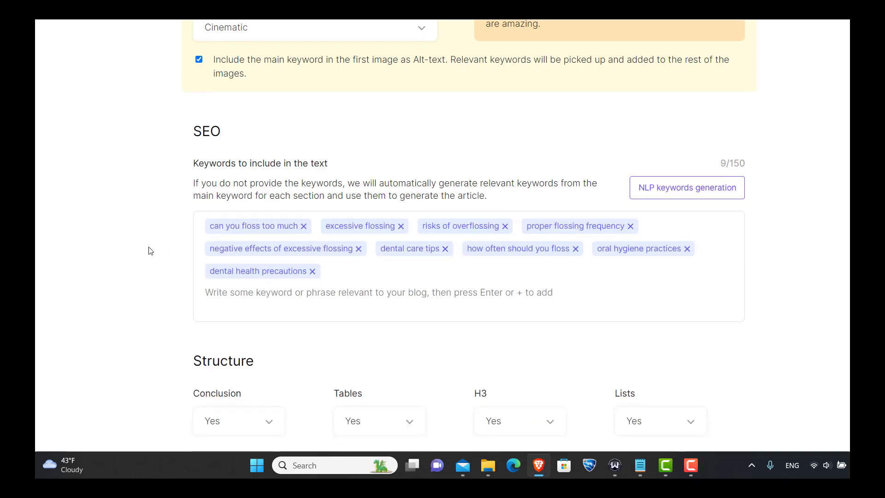
pyautogui.scroll(-3, 155, 245)
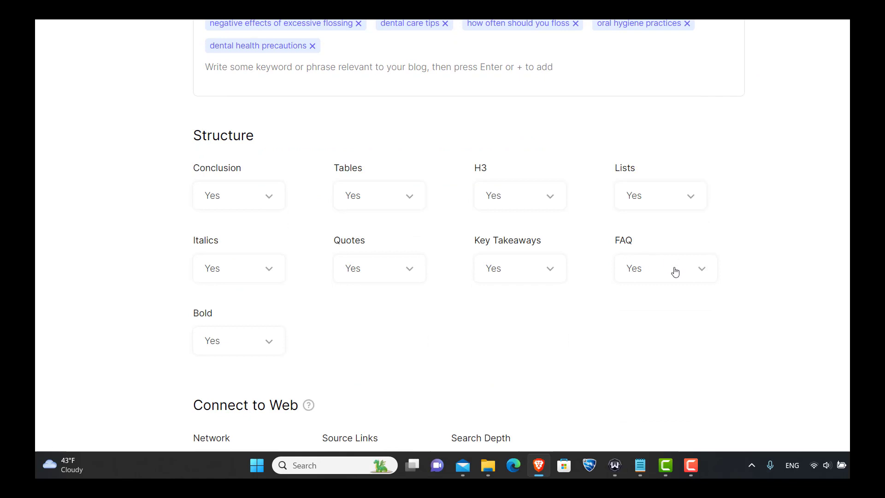
pyautogui.click(528, 269)
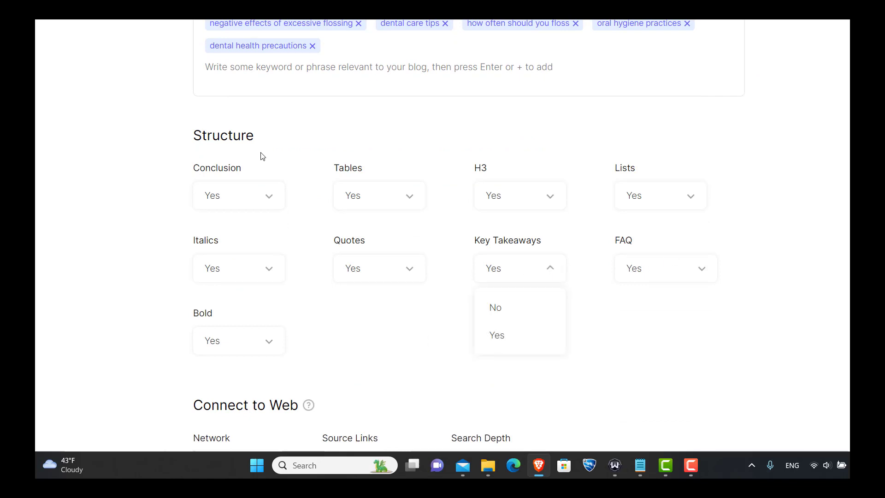
pyautogui.click(538, 310)
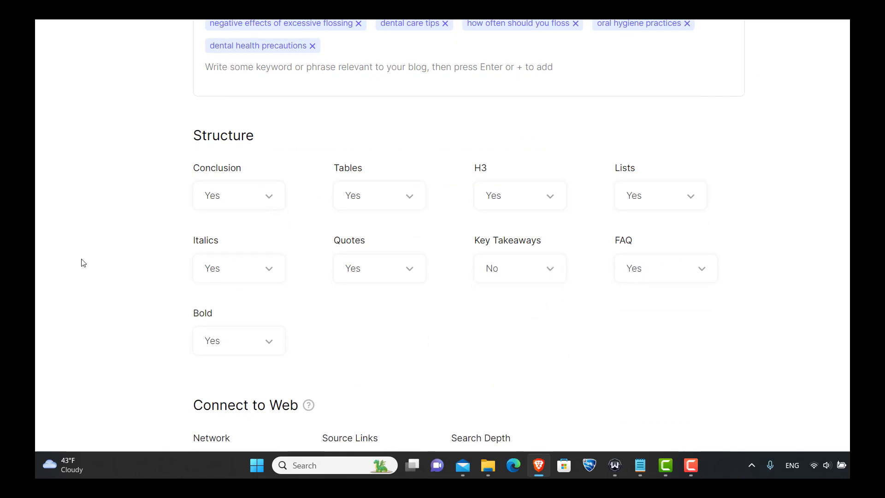
pyautogui.scroll(-3, 85, 260)
pyautogui.scroll(-5, 85, 259)
pyautogui.click(230, 177)
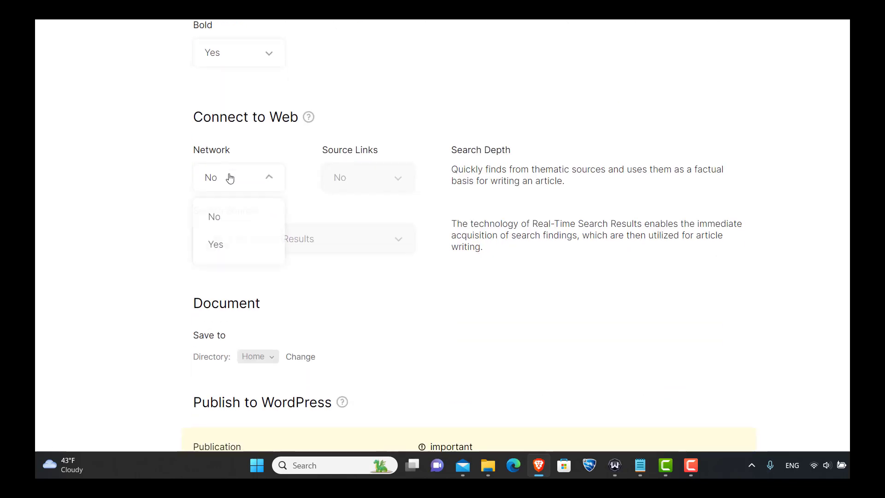
pyautogui.click(231, 255)
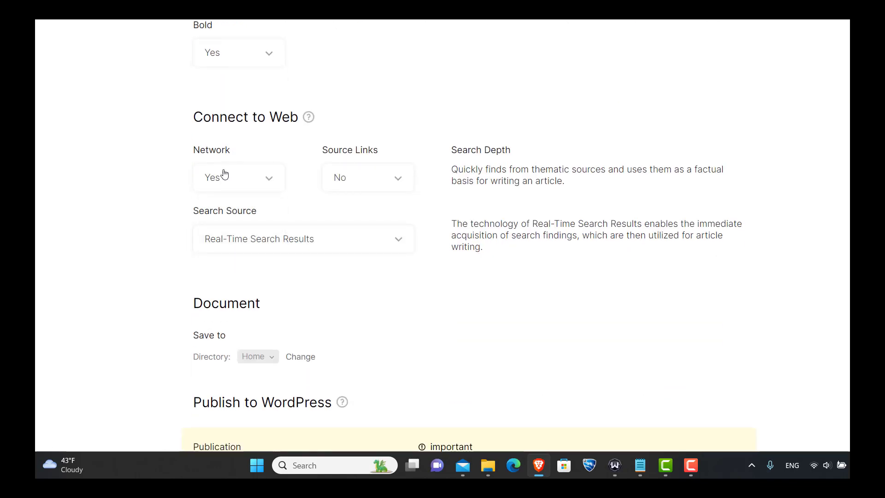
# - Run generation of the 'Can You Floss Too Much? Debunking Dental Myths' article
pyautogui.scroll(-1, 140, 296)
pyautogui.scroll(15, 139, 295)
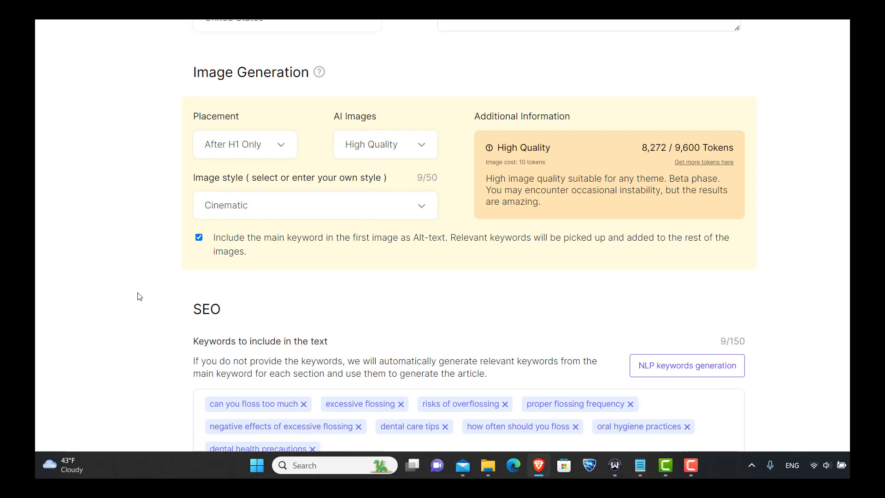
pyautogui.scroll(8, 137, 293)
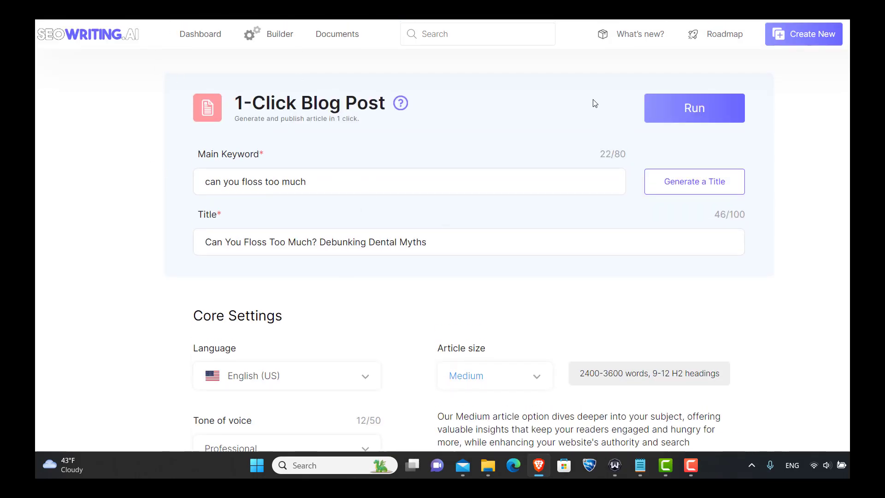
pyautogui.click(710, 111)
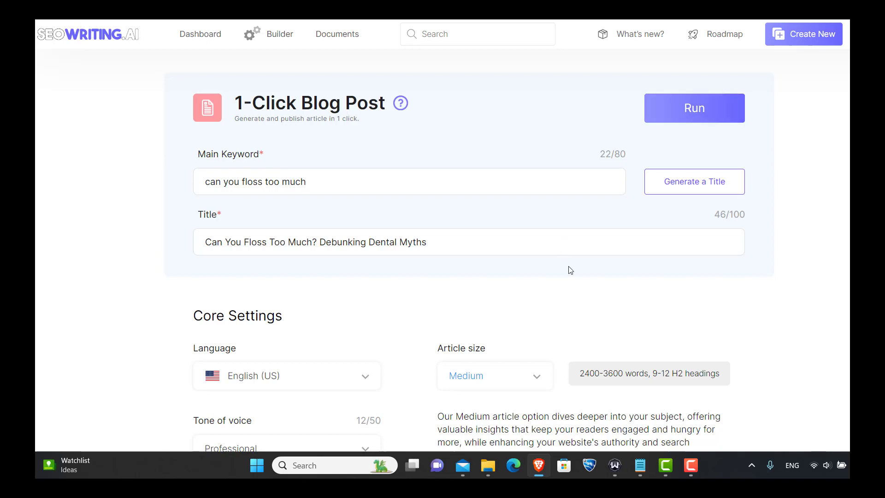
pyautogui.scroll(-3, 571, 270)
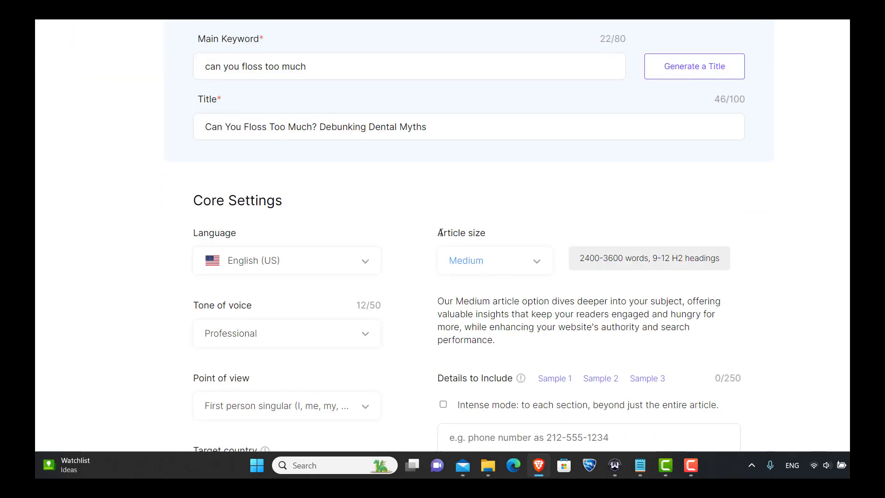
pyautogui.scroll(3, 40, 310)
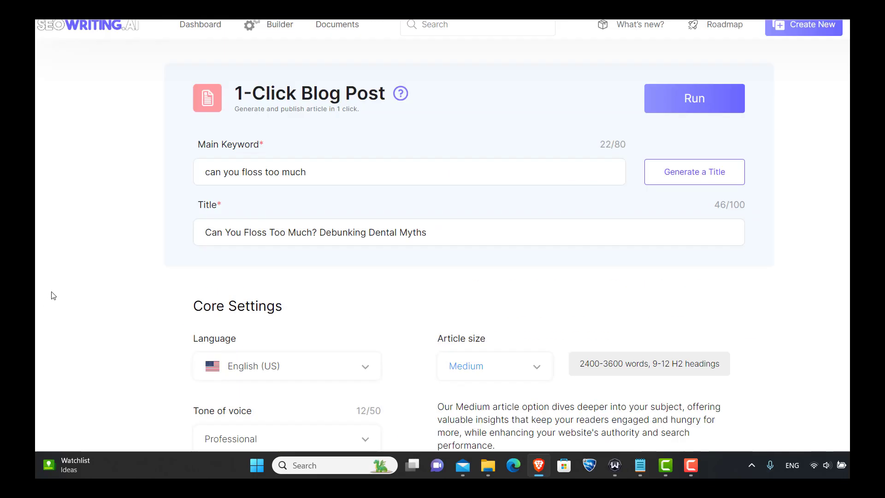
pyautogui.click(710, 109)
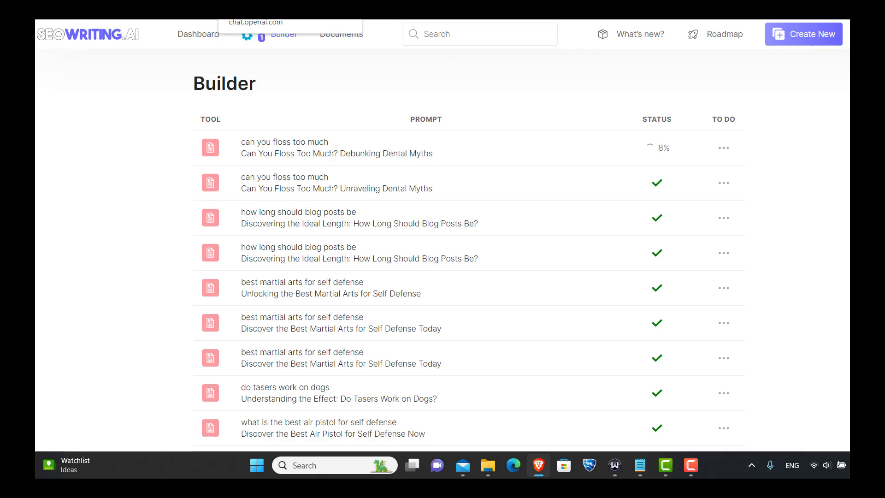
# - Copy the saved title-request prompt from Notepad into the new ChatGPT chat
pyautogui.click(640, 466)
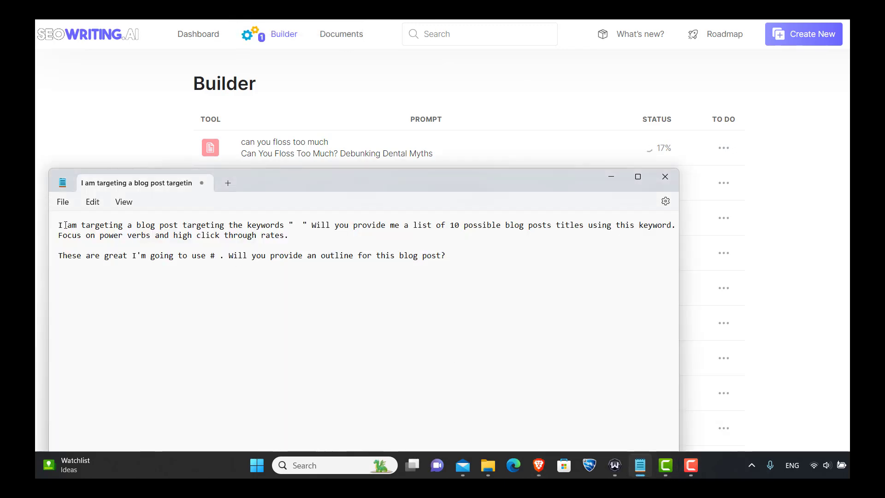
pyautogui.moveTo(60, 225); pyautogui.dragTo(288, 236)
pyautogui.hotkey('ctrl', 'c')
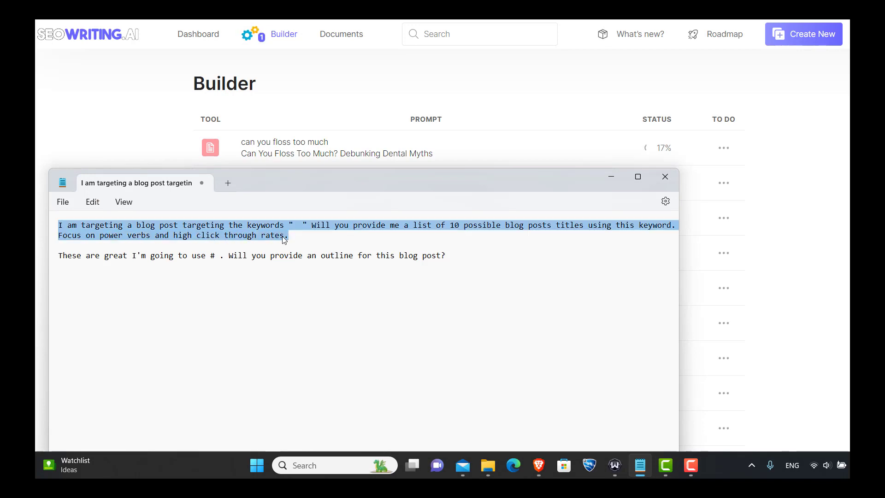
pyautogui.rightClick(283, 237)
pyautogui.click(315, 56)
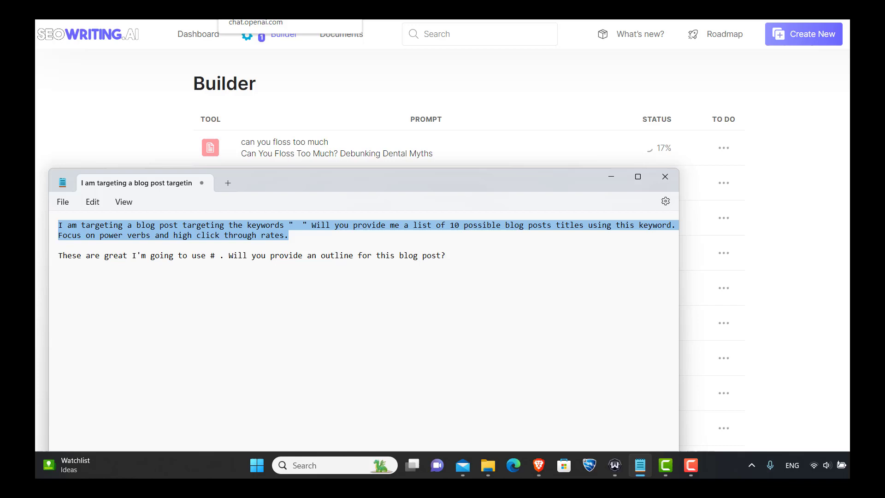
pyautogui.click(255, 12)
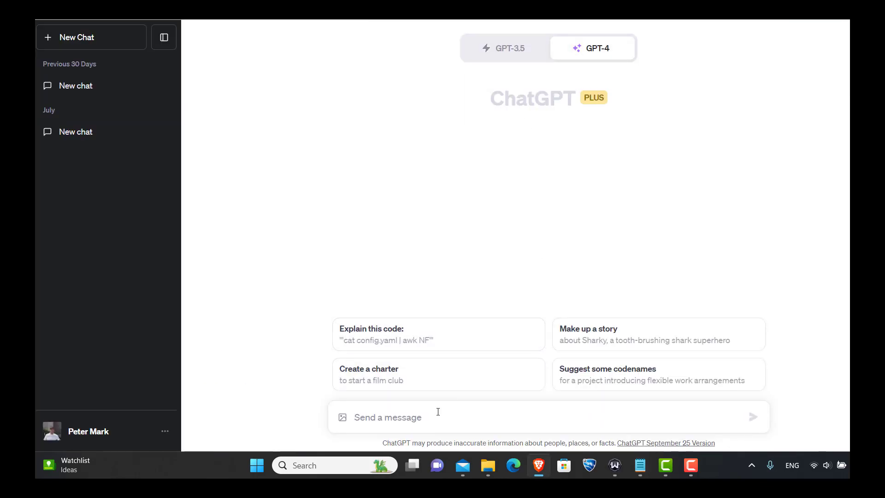
pyautogui.hotkey('ctrl', 'v')
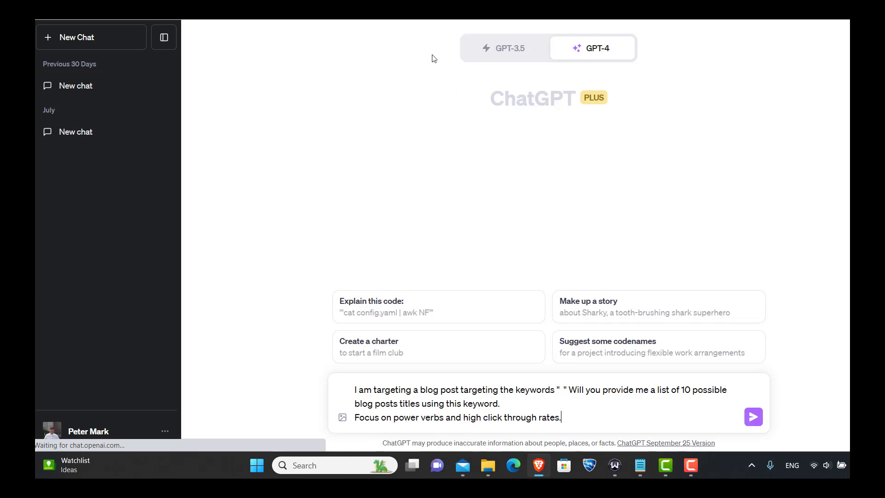
# - Copy the main keyword 'can you floss too much' from the finished article
pyautogui.click(350, 10)
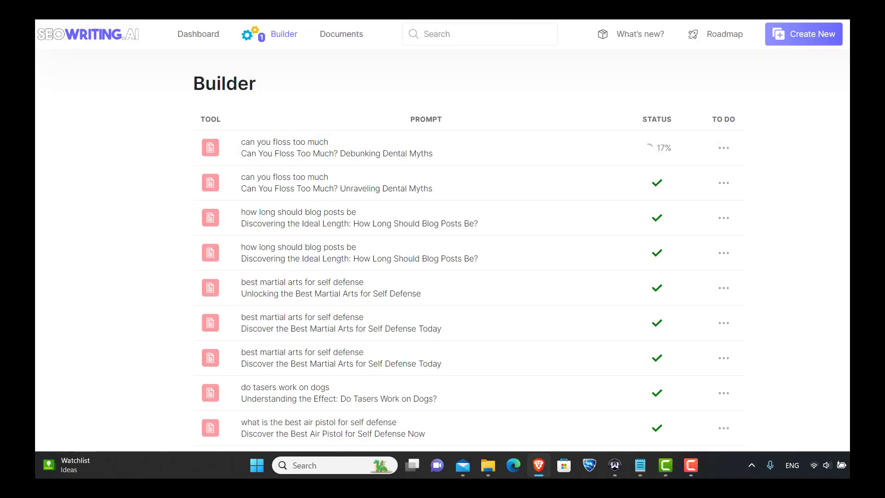
pyautogui.click(406, 9)
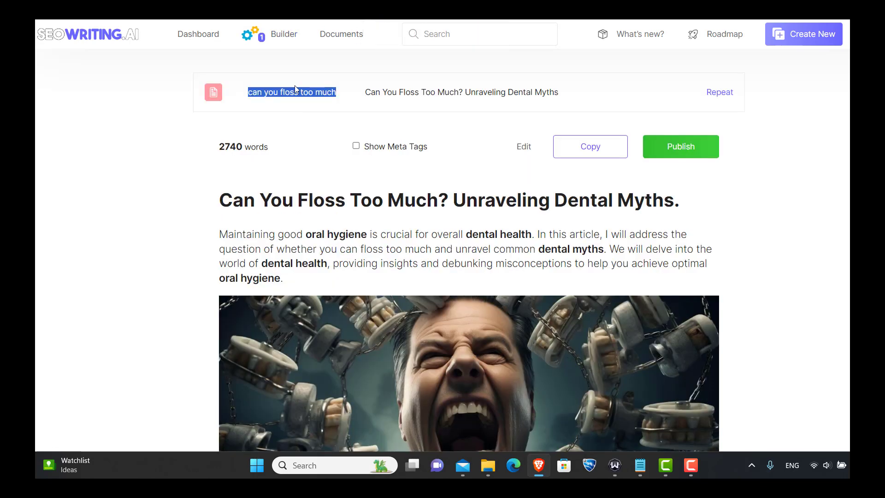
pyautogui.rightClick(295, 89)
pyautogui.click(310, 93)
pyautogui.click(350, 10)
# - Insert the quoted keyword "can you floss too much" into the prompt and send it
pyautogui.click(295, 10)
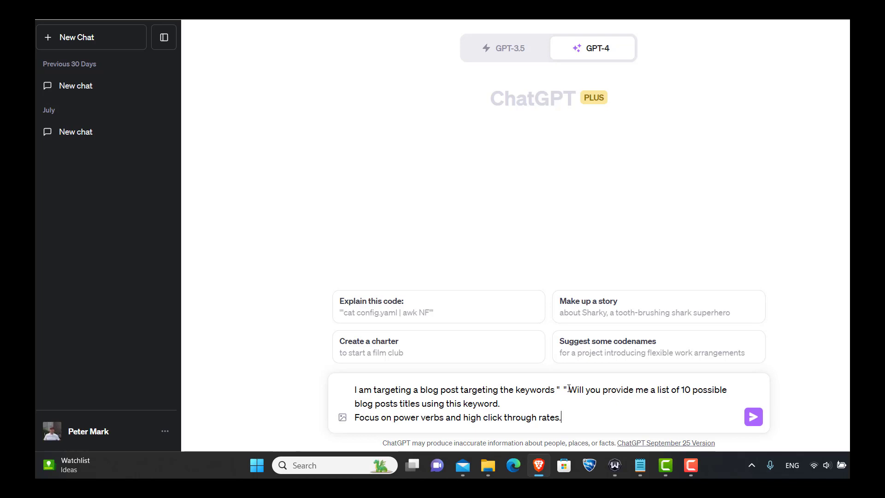
pyautogui.moveTo(568, 389); pyautogui.dragTo(558, 389)
pyautogui.write('can you floss too much')
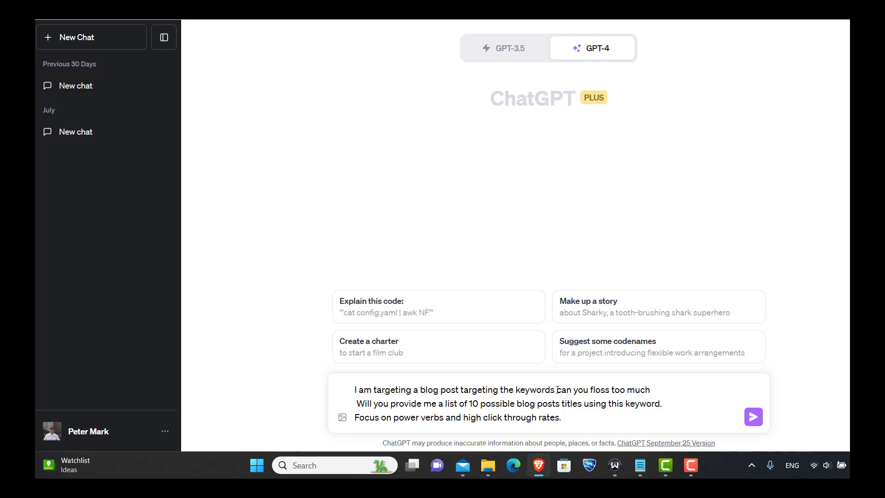
pyautogui.write('"')
pyautogui.click(653, 379)
pyautogui.write('"')
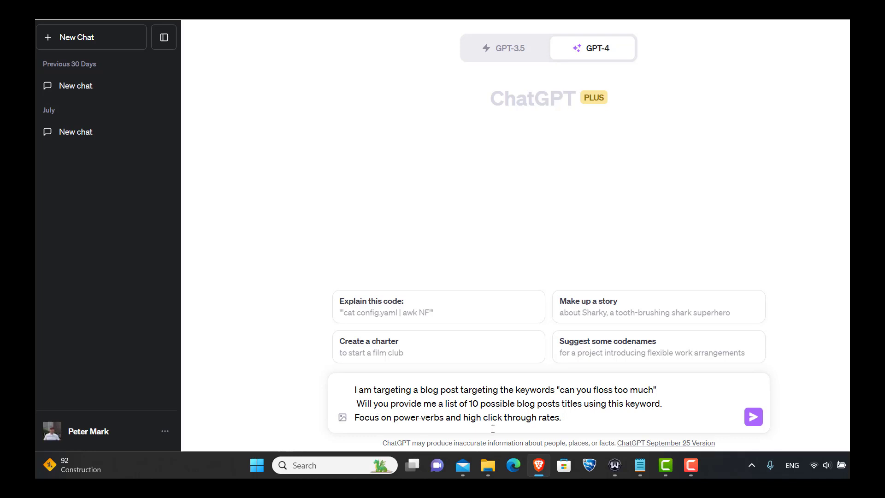
pyautogui.click(749, 416)
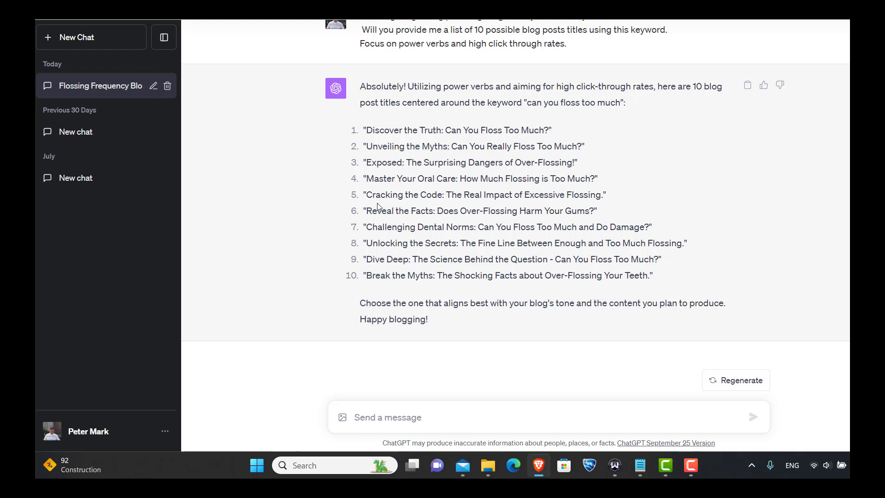
# - Select title 6, 'Reveal the Facts: Does Over-Flossing Harm Your Gums?', in ChatGPT's list
pyautogui.moveTo(366, 211); pyautogui.dragTo(603, 219)
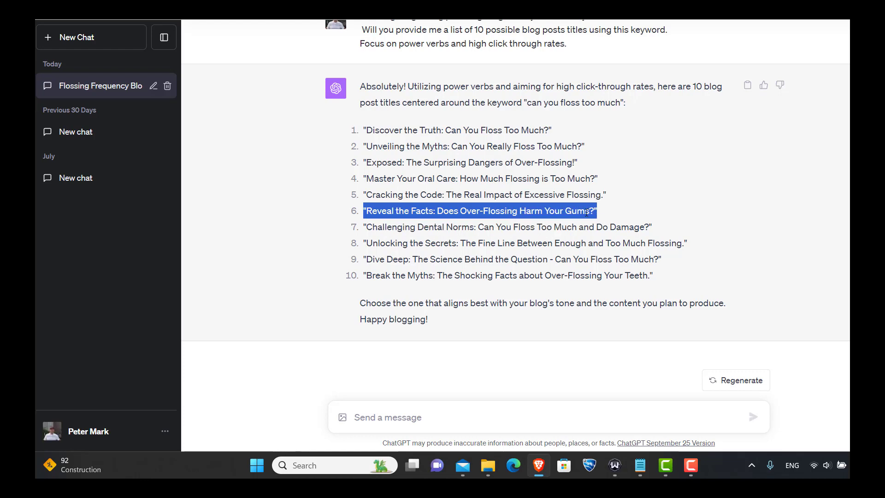
# - Copy title 6 from ChatGPT and paste it at the end of the prompt notes
pyautogui.rightClick(586, 211)
pyautogui.click(607, 222)
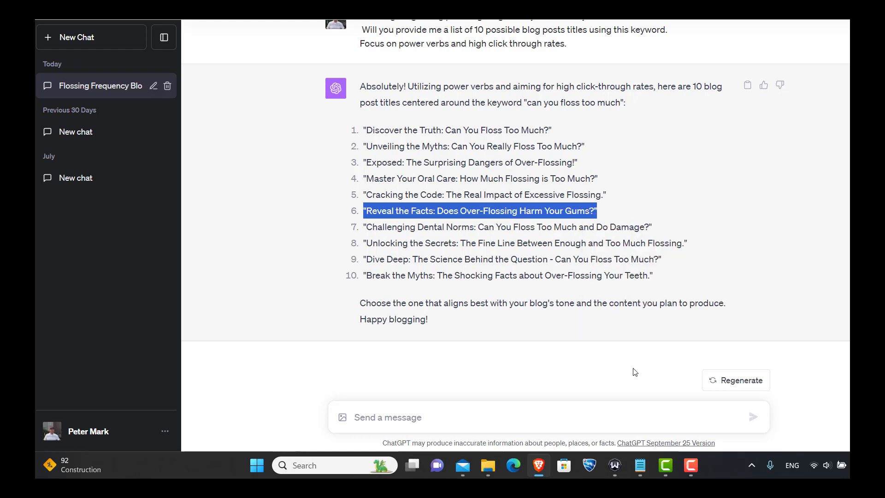
pyautogui.click(639, 475)
pyautogui.click(465, 262)
pyautogui.rightClick(453, 283)
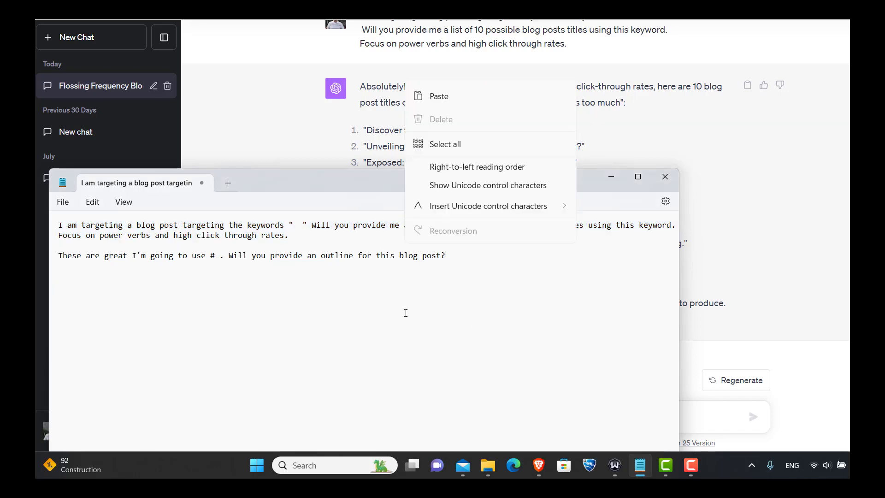
pyautogui.click(458, 168)
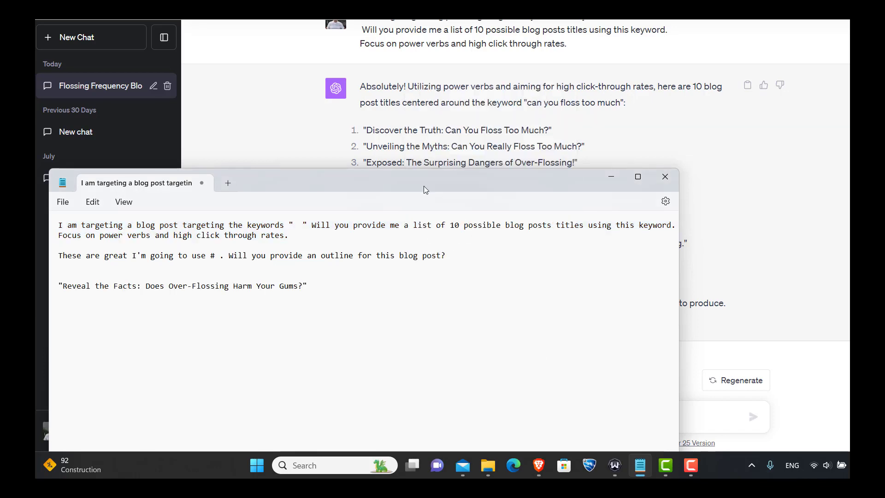
pyautogui.moveTo(424, 187); pyautogui.dragTo(603, 282)
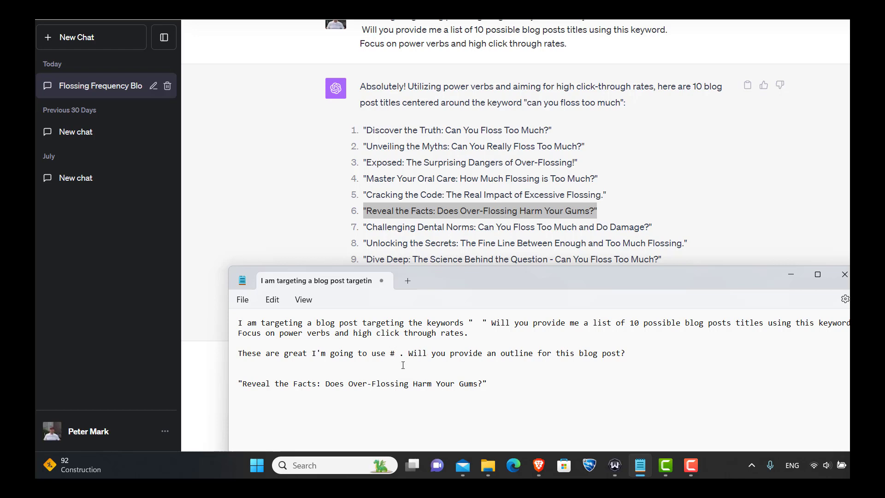
# - Fill '6' into the outline request line, then copy it and send it to ChatGPT
pyautogui.click(395, 353)
pyautogui.write('6')
pyautogui.moveTo(631, 353); pyautogui.dragTo(239, 353)
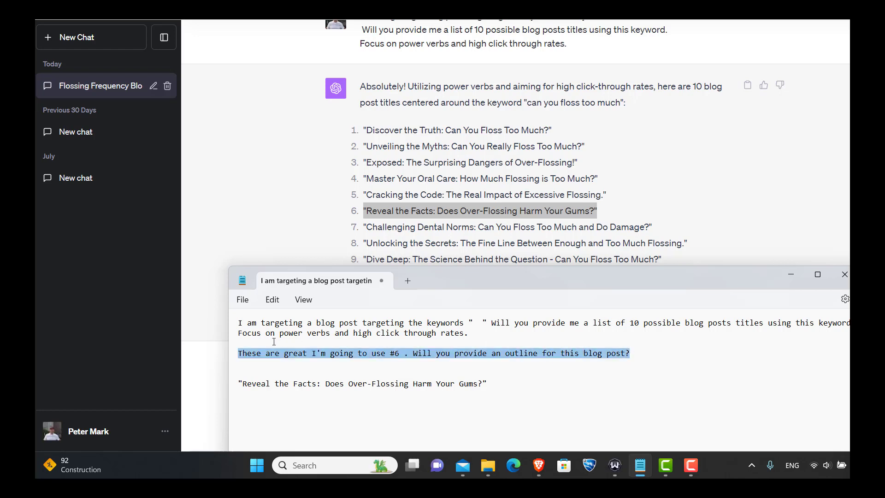
pyautogui.rightClick(239, 353)
pyautogui.click(291, 187)
pyautogui.click(538, 466)
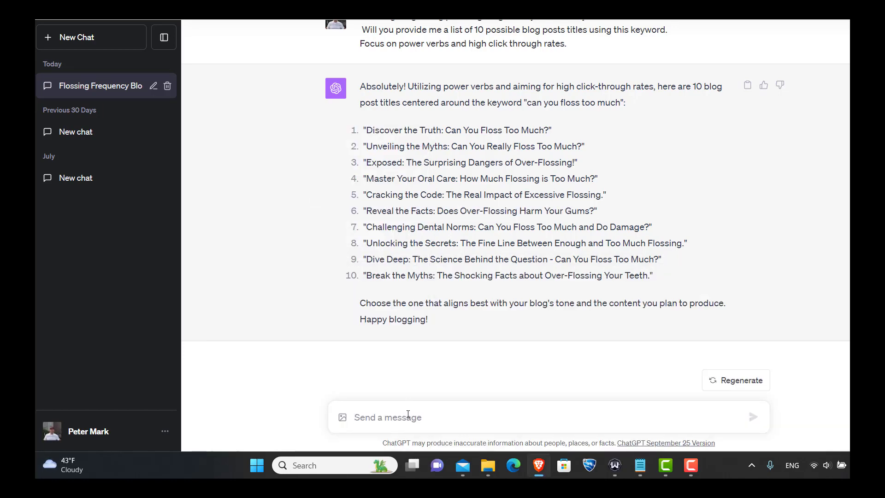
pyautogui.hotkey('ctrl', 'v')
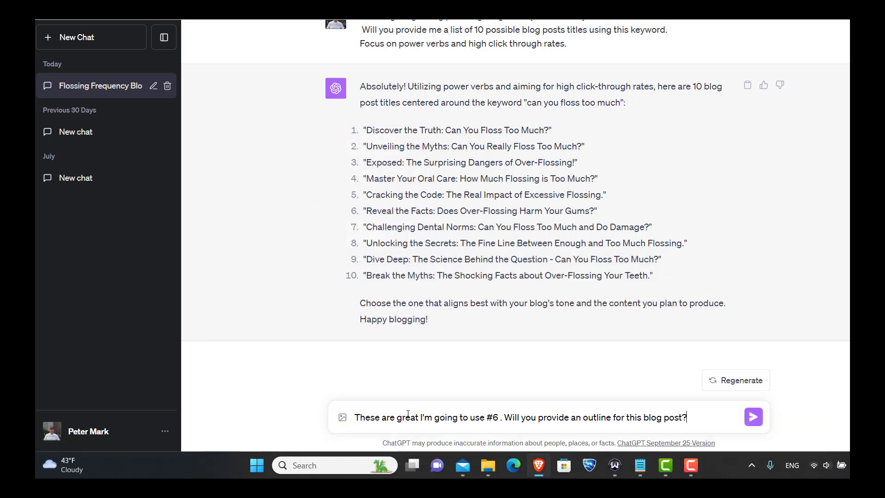
pyautogui.click(752, 420)
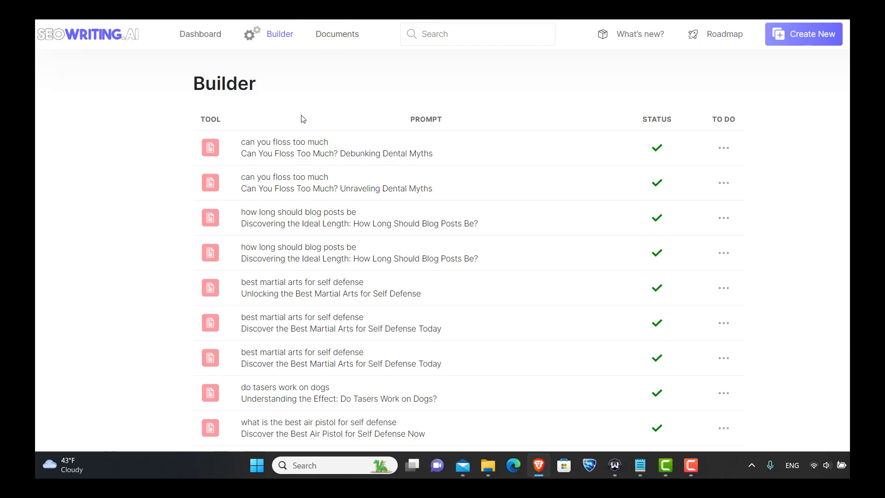
# - Open the 'Can You Floss Too Much? Debunking Dental Myths' article and scroll through it
pyautogui.click(301, 154)
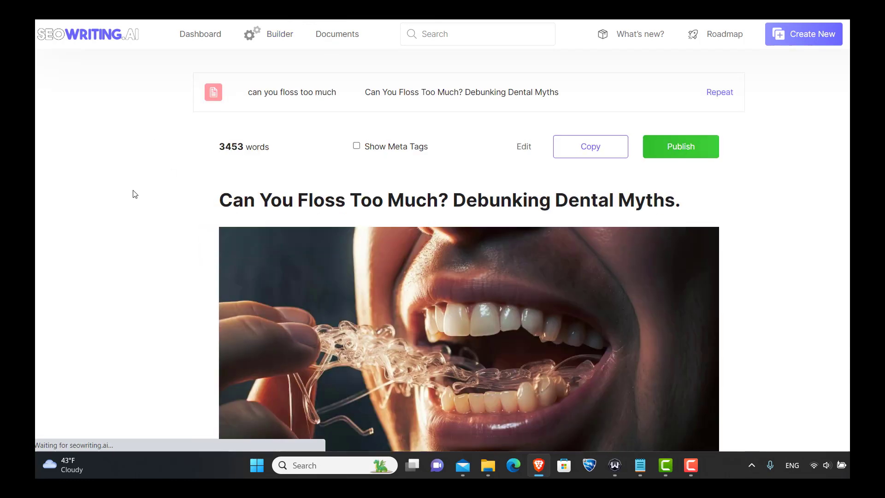
pyautogui.scroll(-12, 135, 194)
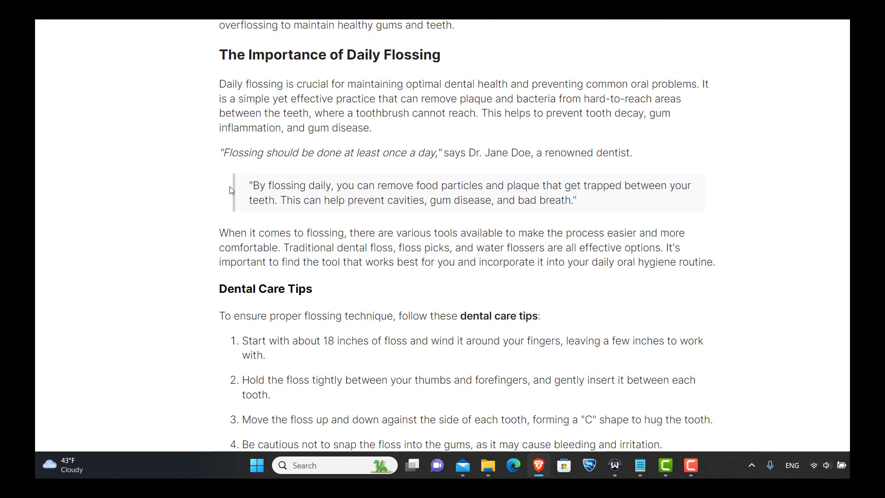
pyautogui.scroll(5, 154, 197)
pyautogui.scroll(-5, 153, 196)
pyautogui.scroll(12, 151, 195)
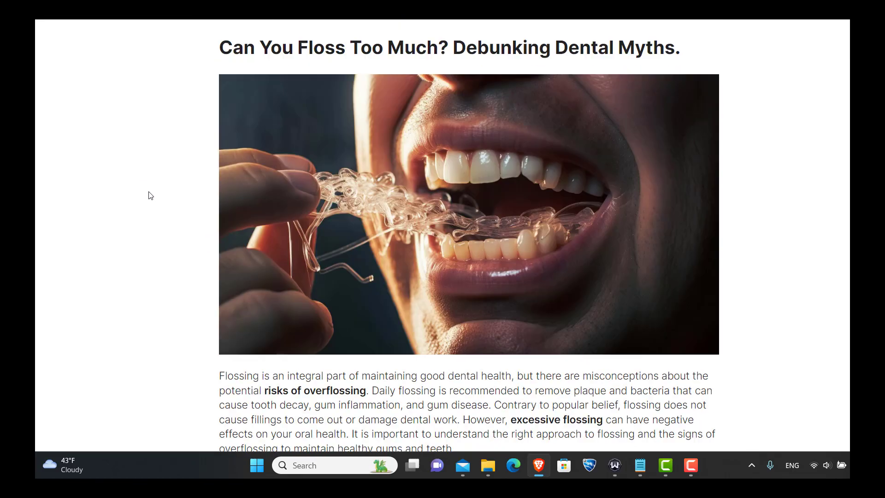
pyautogui.scroll(-15, 151, 194)
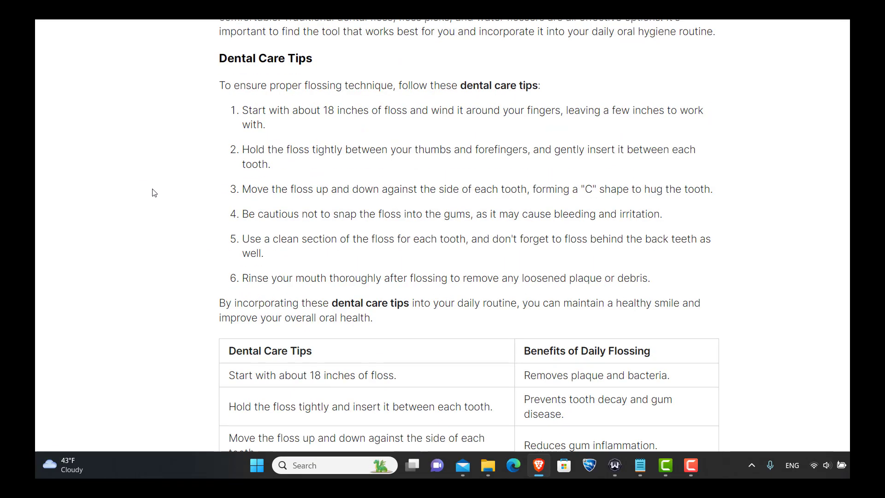
pyautogui.scroll(5, 154, 193)
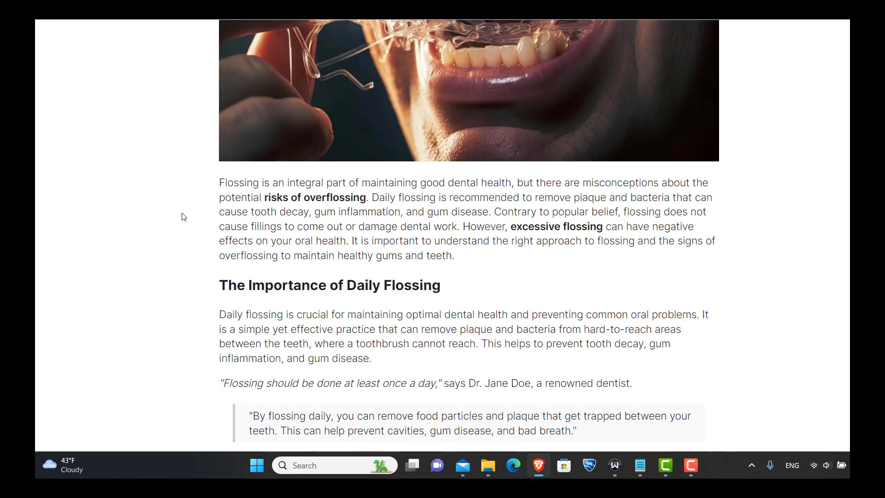
pyautogui.scroll(5, 195, 297)
pyautogui.scroll(-4, 185, 203)
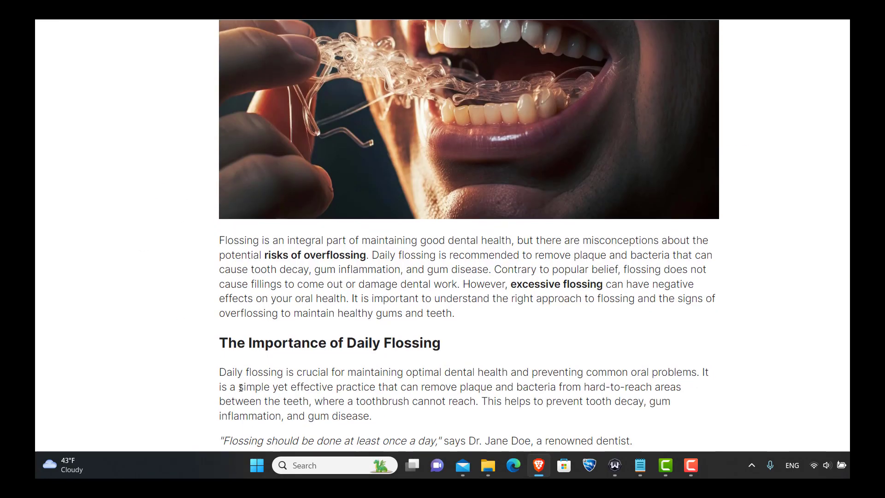
pyautogui.scroll(-15, 164, 332)
pyautogui.scroll(15, 167, 333)
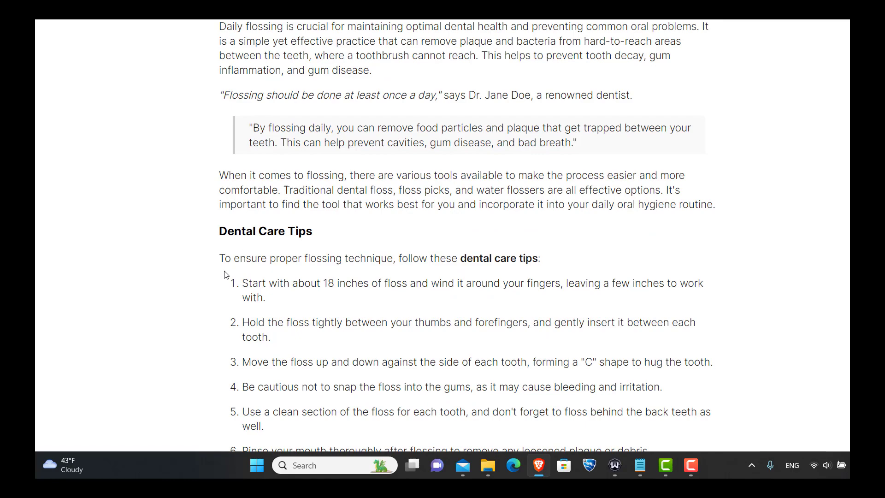
pyautogui.scroll(5, 156, 315)
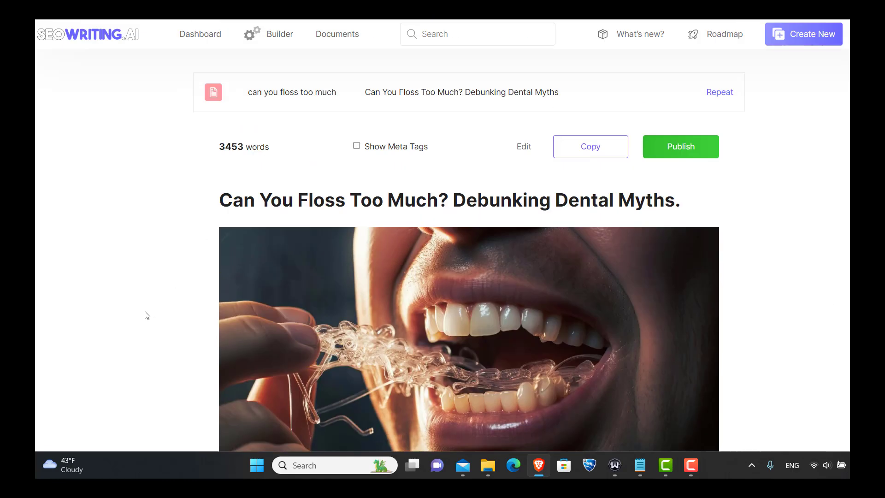
pyautogui.scroll(-10, 144, 314)
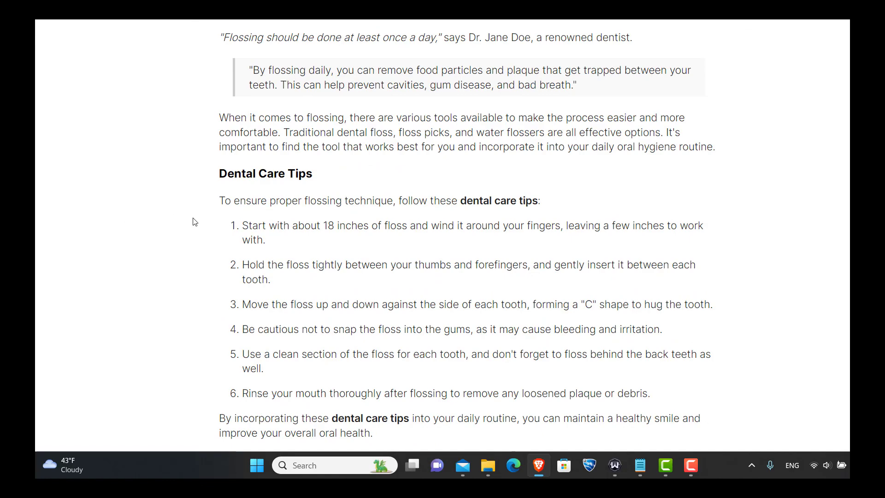
pyautogui.scroll(-8, 196, 240)
pyautogui.scroll(17, 212, 318)
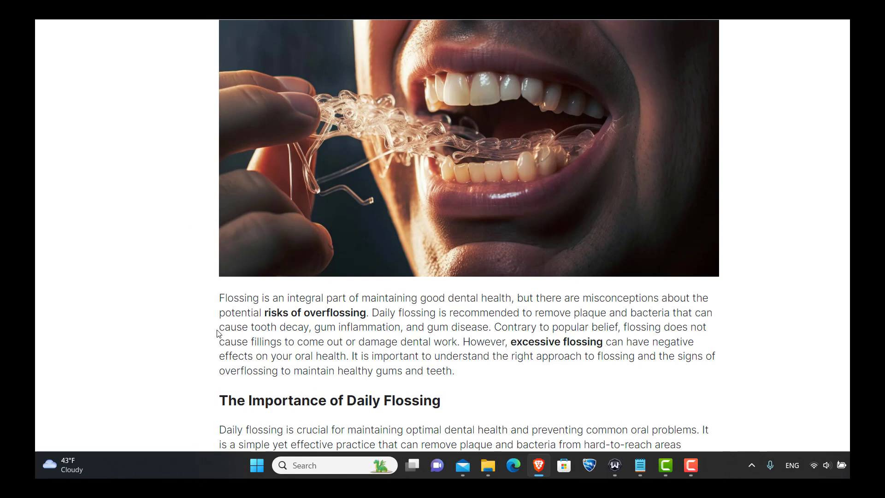
pyautogui.scroll(-3, 263, 239)
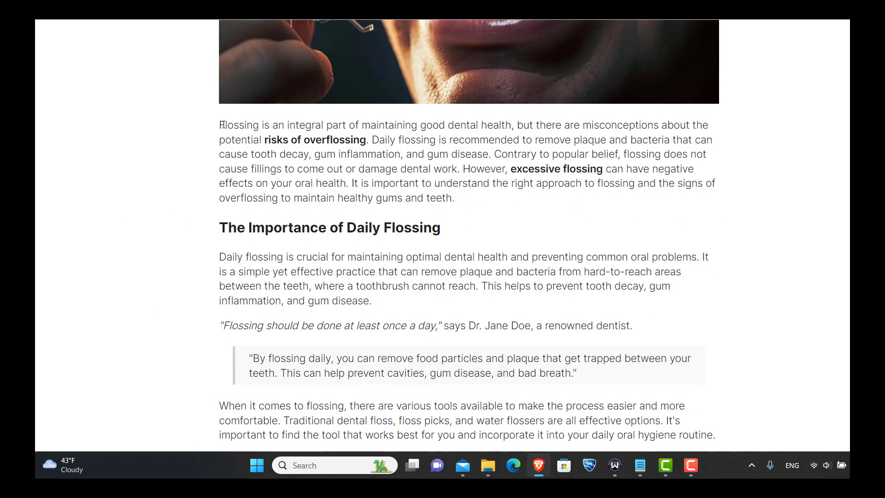
# - Select the article body from the first paragraph down through the FAQ
pyautogui.moveTo(221, 124)
pyautogui.mouseDown()
pyautogui.moveTo(314, 198)
pyautogui.moveTo(304, 205)
pyautogui.moveTo(527, 435)
pyautogui.moveTo(487, 192)
pyautogui.moveTo(535, 333)
pyautogui.moveTo(633, 308)
pyautogui.moveTo(682, 417)
pyautogui.mouseUp()
pyautogui.scroll(-16, 527, 435)
pyautogui.scroll(-20, 576, 322)
pyautogui.scroll(-3, 633, 309)
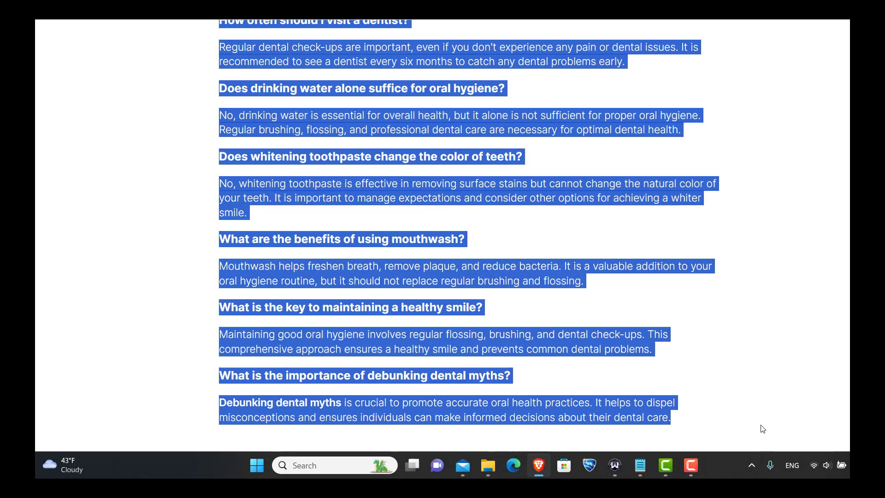
# - Copy the article text, paste it into Copyscape's Premium Search box, and start the search
pyautogui.rightClick(459, 191)
pyautogui.click(491, 202)
pyautogui.hotkey('ctrl', 'Tab')
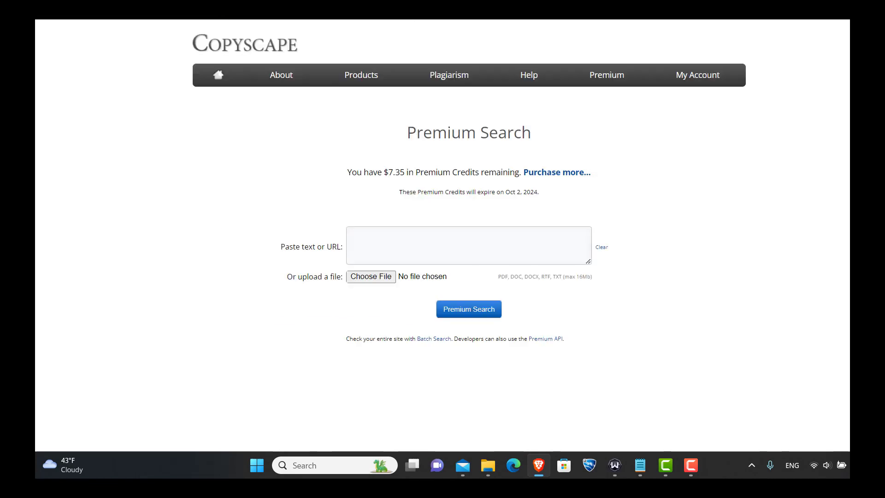
pyautogui.click(412, 245)
pyautogui.hotkey('ctrl', 'v')
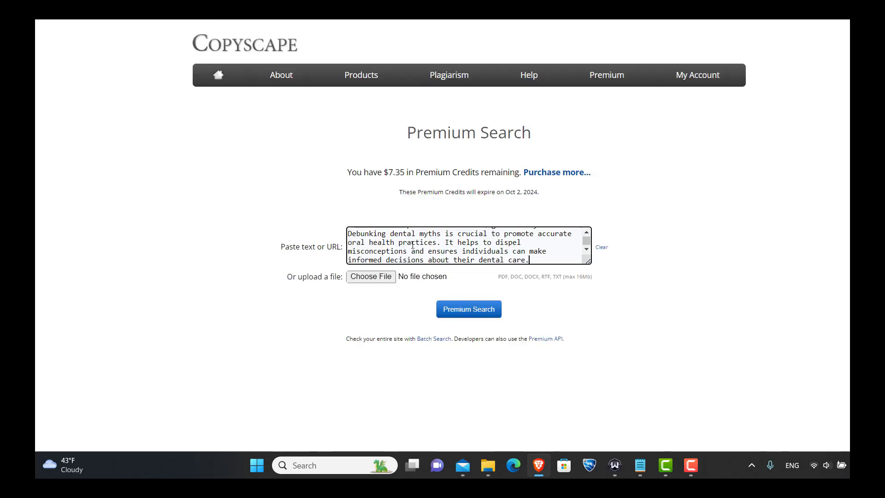
pyautogui.click(451, 310)
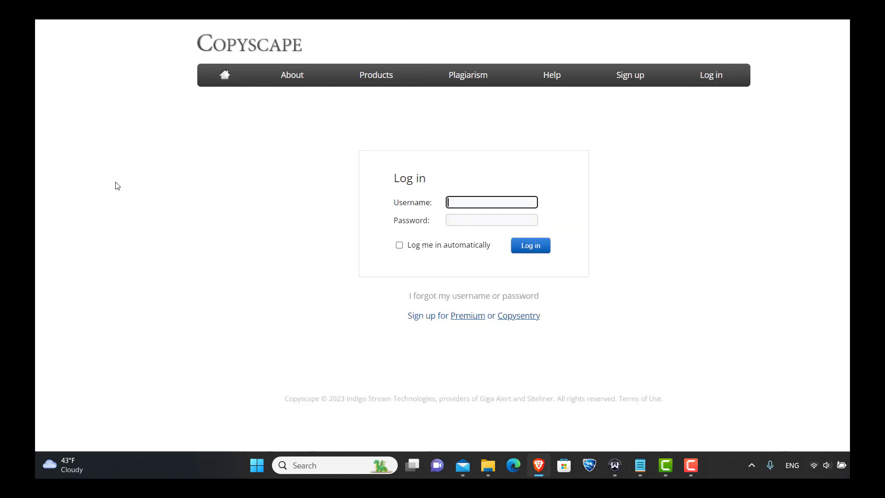
# - Log in with the saved credentials, re-paste the text, and run Premium Search despite the cost limit
pyautogui.click(492, 202)
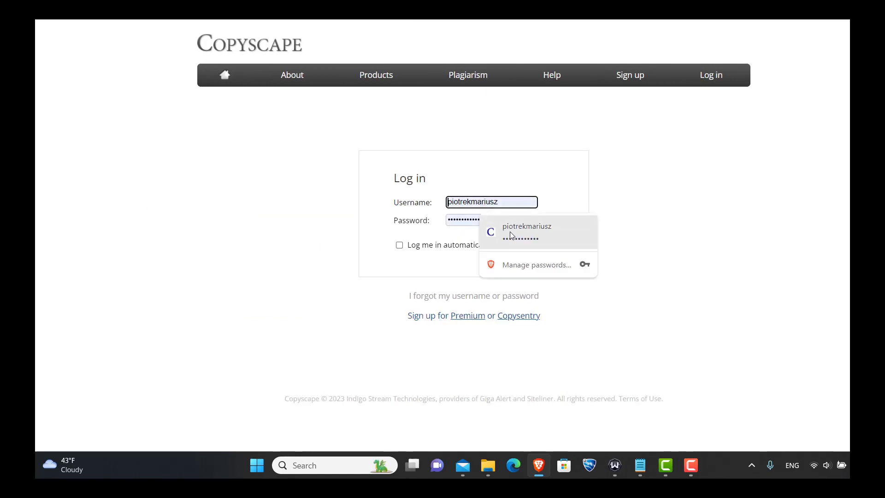
pyautogui.click(495, 229)
pyautogui.click(537, 249)
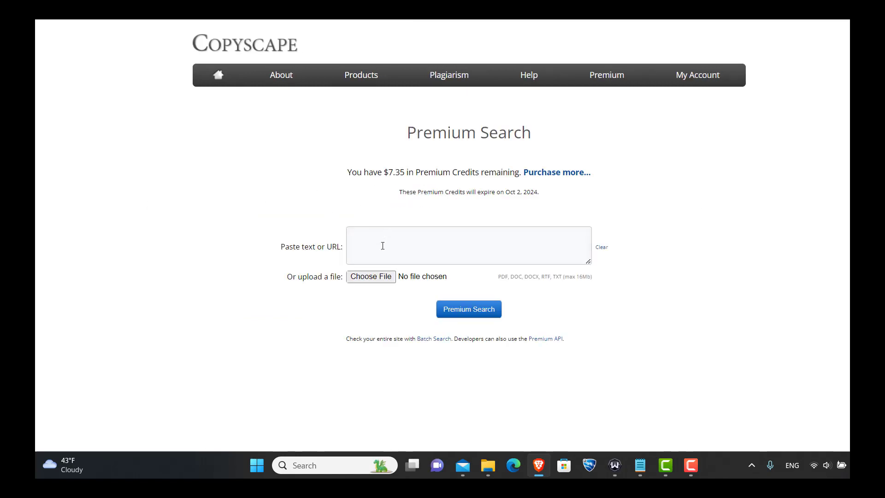
pyautogui.click(383, 246)
pyautogui.hotkey('ctrl', 'v')
pyautogui.click(441, 310)
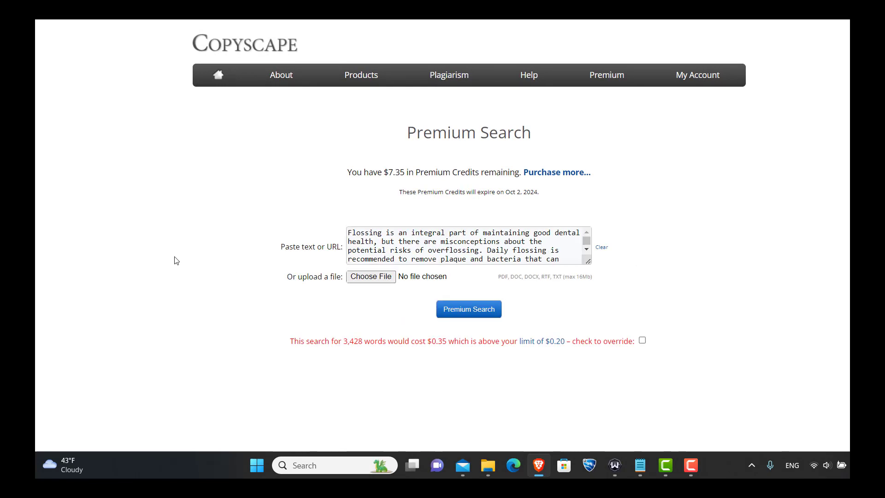
pyautogui.click(642, 340)
# - Review the results: 1 matching result on a dental care page for $0.35
pyautogui.scroll(-3, 179, 118)
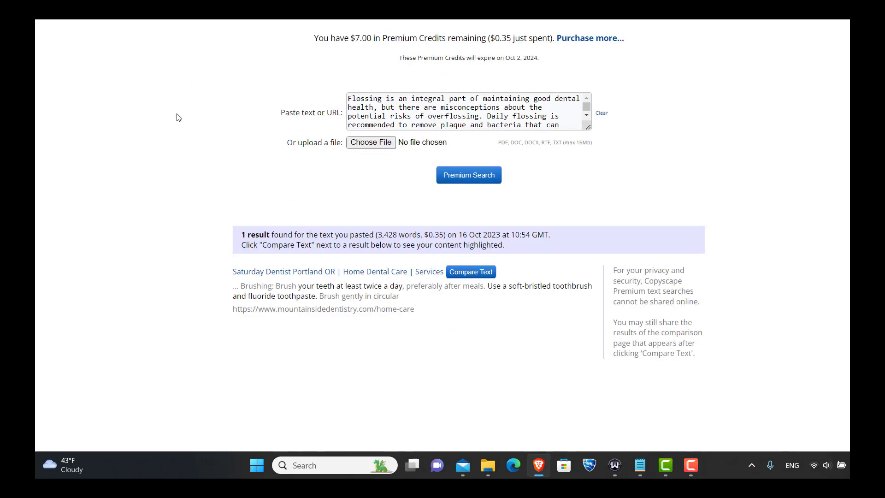
pyautogui.scroll(-1, 179, 118)
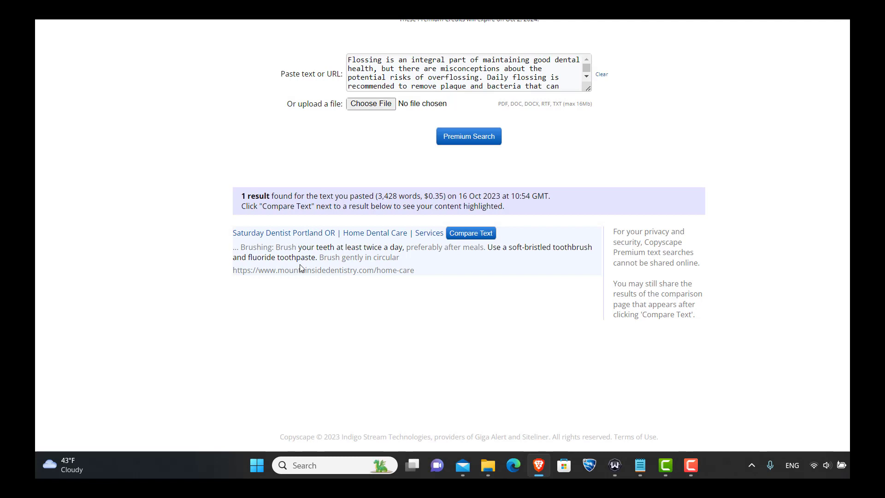
pyautogui.click(370, 103)
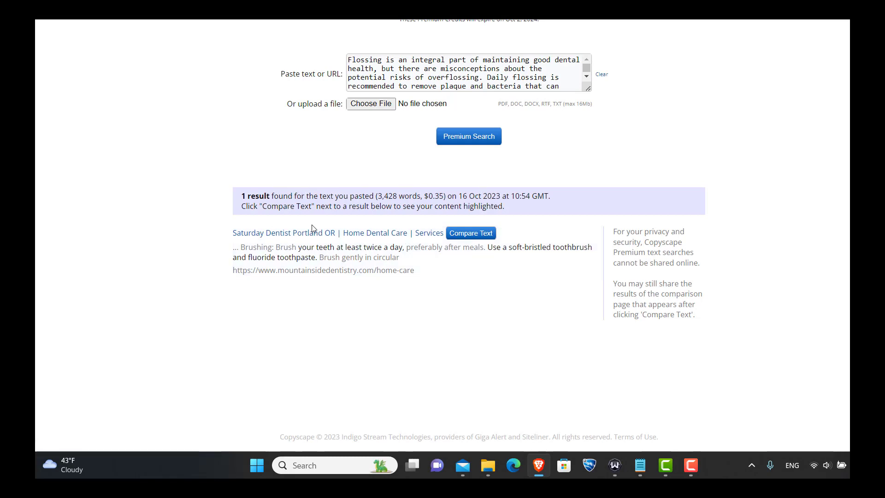
pyautogui.scroll(1, 354, 327)
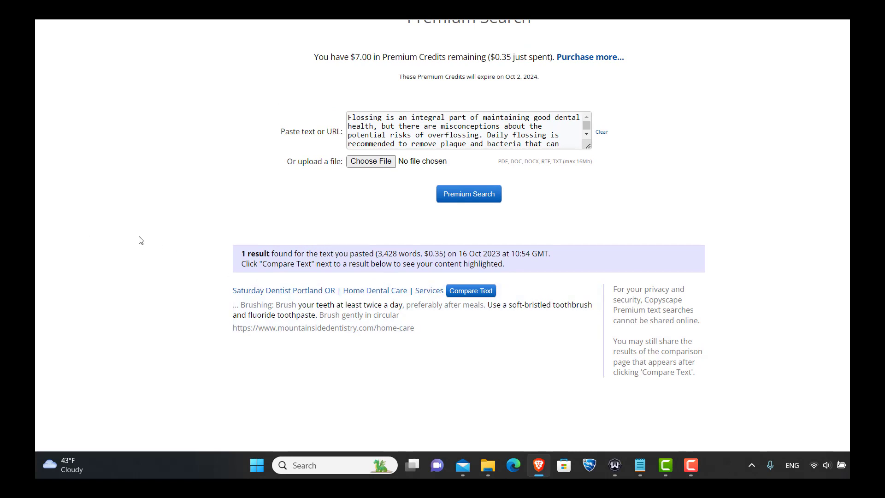
pyautogui.scroll(2, 134, 237)
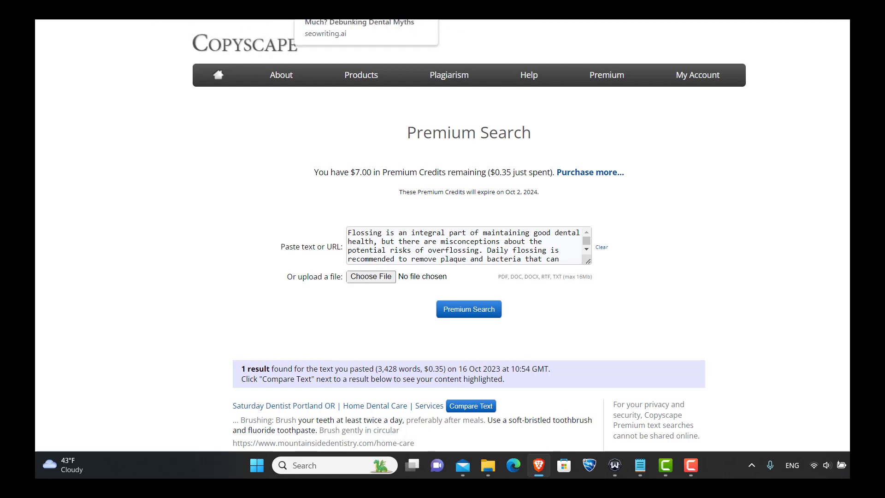
# - Scroll through the SEOWriting.ai flossing article, then return to RankIQ's Beauty: Teeth keyword library
pyautogui.click(359, 9)
pyautogui.scroll(10, 389, 131)
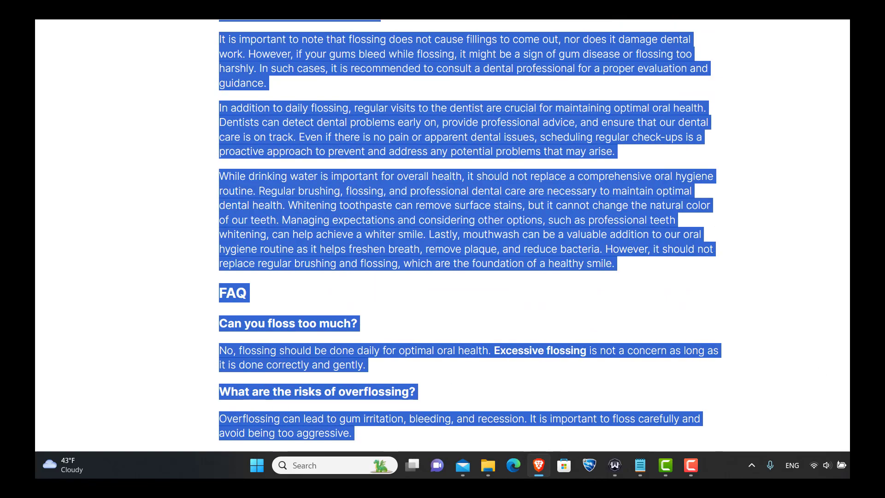
pyautogui.scroll(10, 389, 131)
pyautogui.scroll(-5, 176, 233)
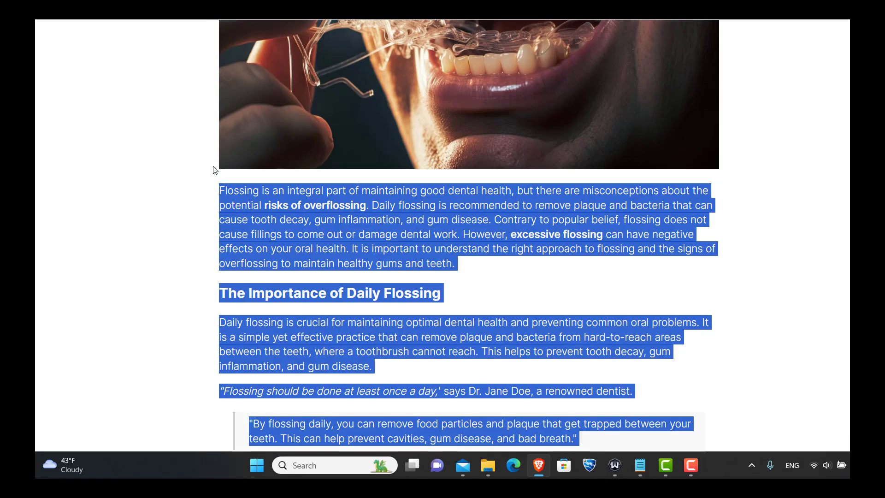
pyautogui.scroll(1, 120, 144)
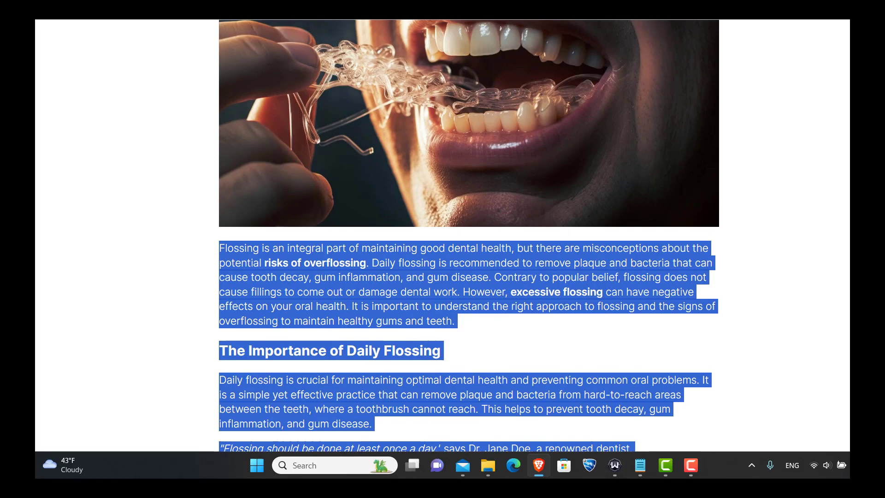
pyautogui.scroll(-15, 174, 340)
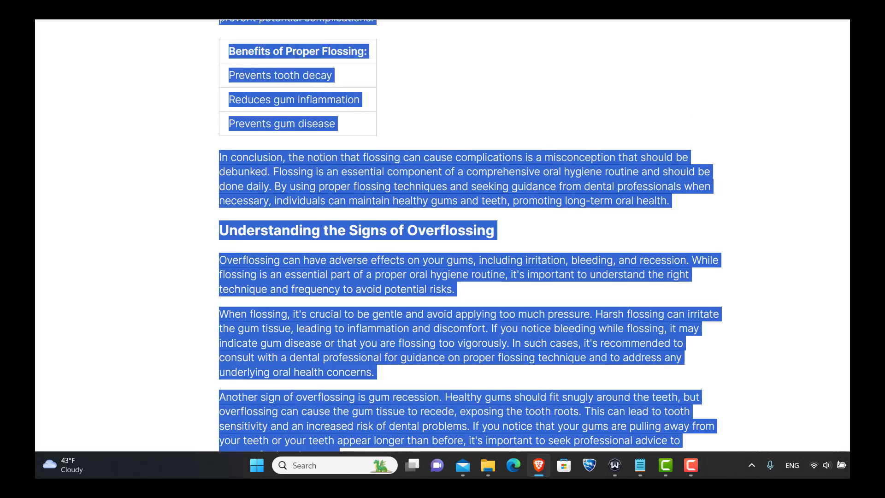
pyautogui.click(87, 257)
pyautogui.scroll(20, 83, 249)
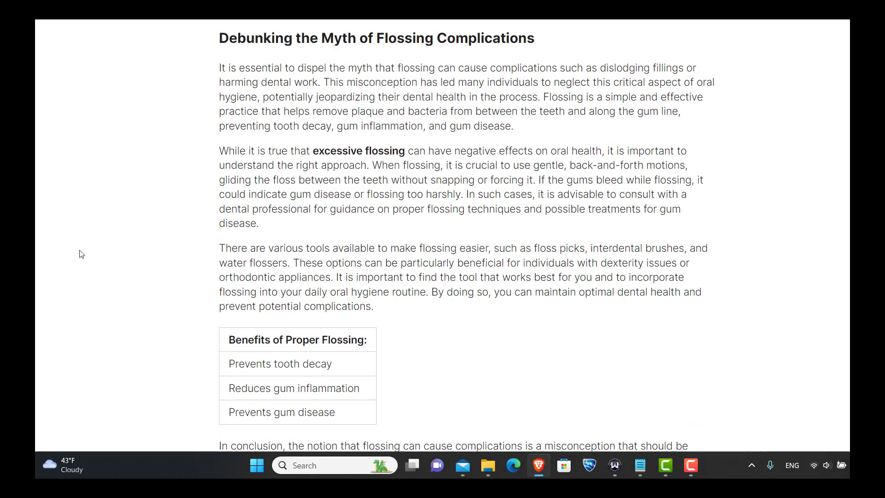
pyautogui.scroll(3, 81, 240)
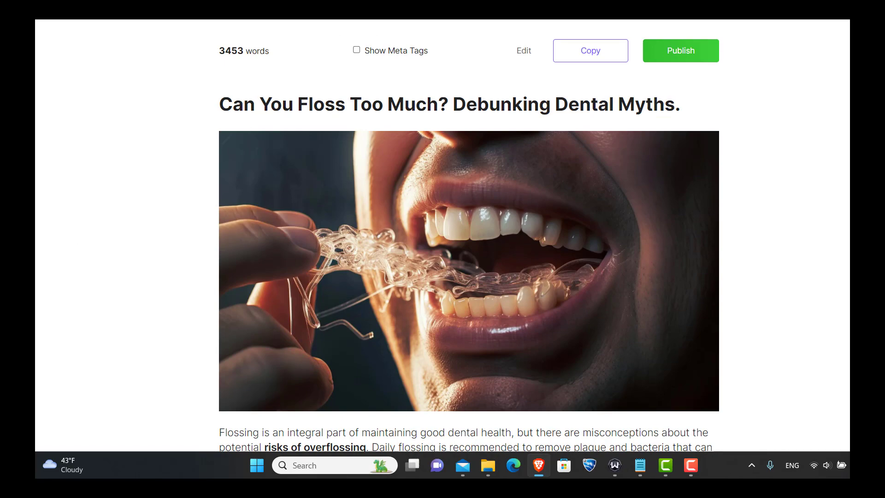
pyautogui.scroll(-20, 137, 227)
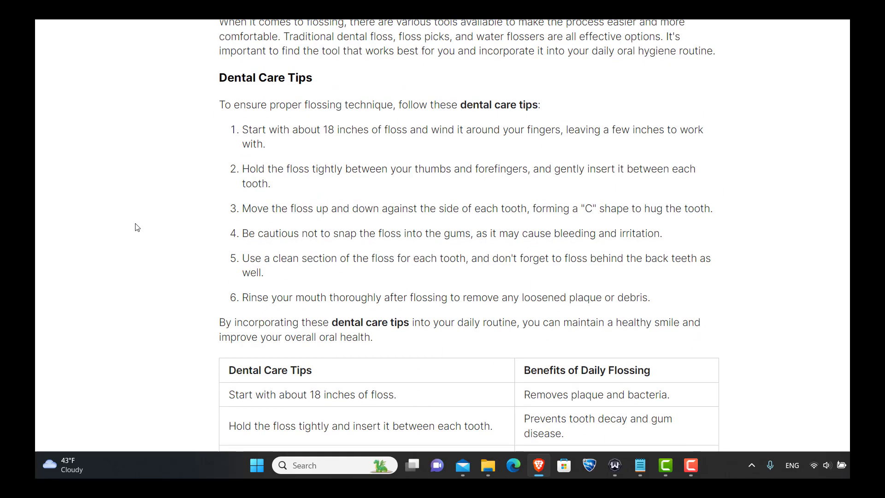
pyautogui.scroll(-10, 469, 235)
pyautogui.scroll(5, 469, 235)
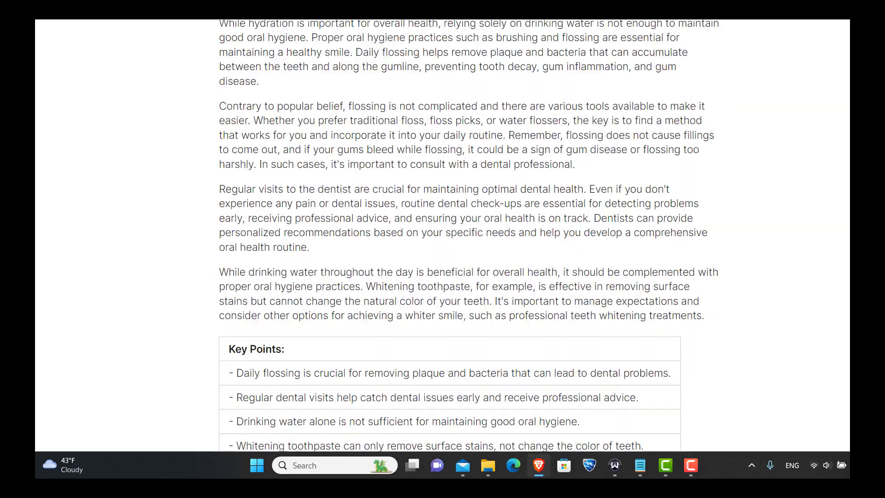
pyautogui.scroll(-5, 469, 235)
pyautogui.scroll(15, 469, 235)
pyautogui.scroll(10, 469, 235)
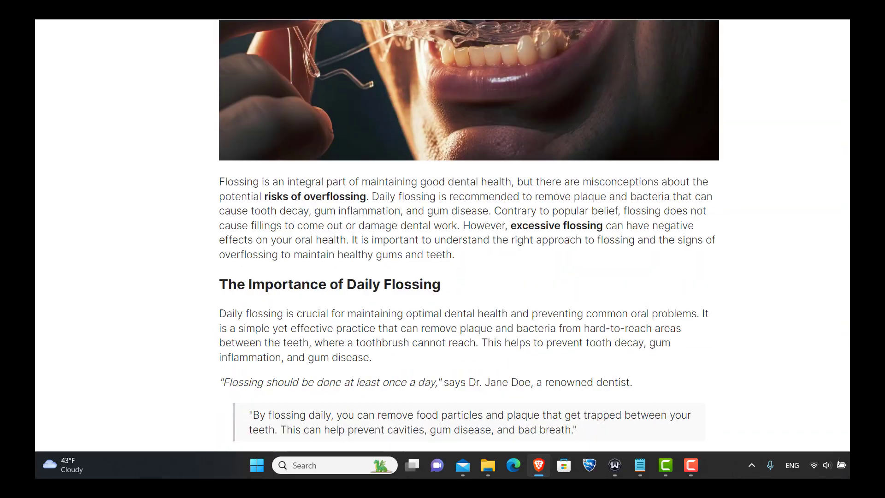
pyautogui.scroll(3, 236, 313)
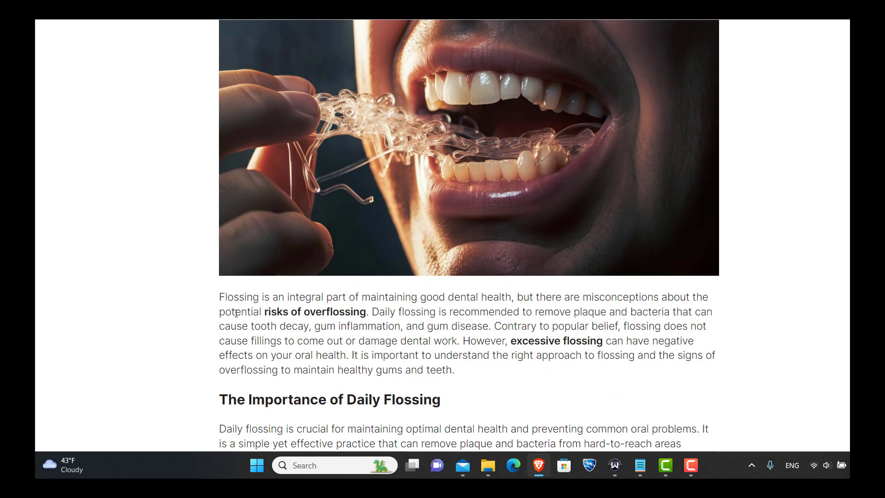
pyautogui.hotkey('ctrl', 'Tab')
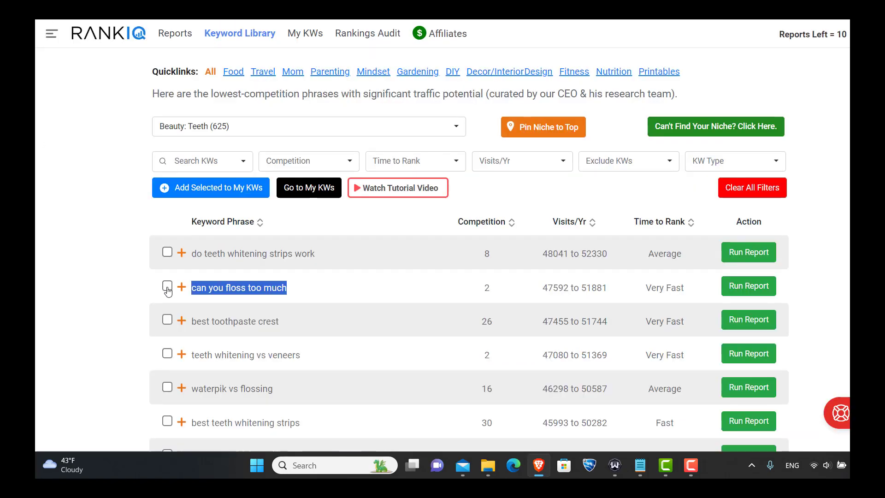
# - Add 'can you floss too much' to My KWs and run its SEO report
pyautogui.click(181, 288)
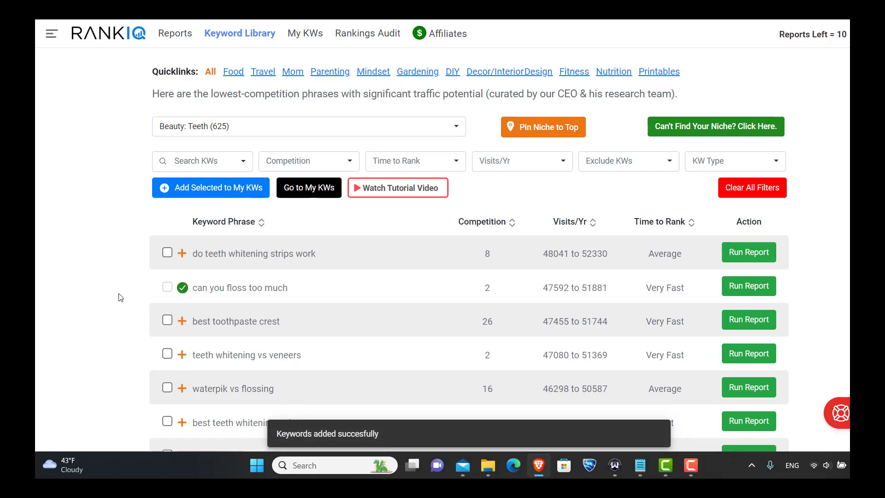
pyautogui.click(737, 290)
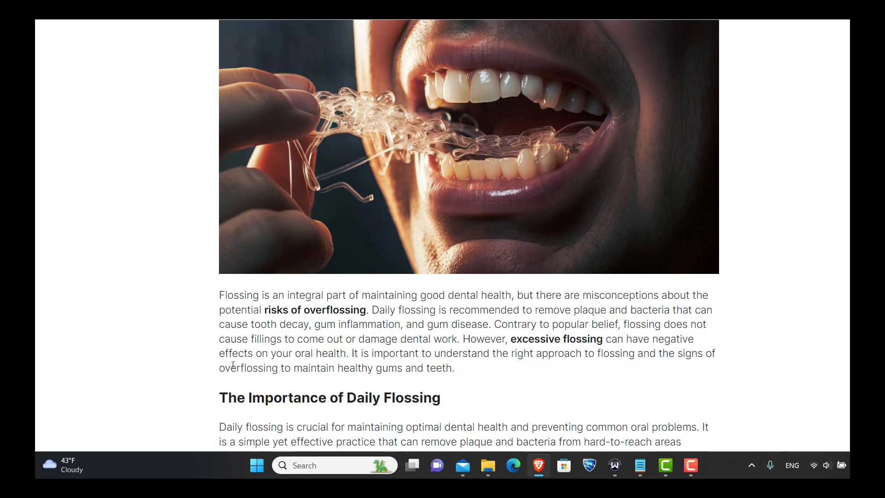
# - Scroll through the recommended topics, led by 'gum line' (19.94) and 'american dental association' (16.78)
pyautogui.scroll(-14, 469, 230)
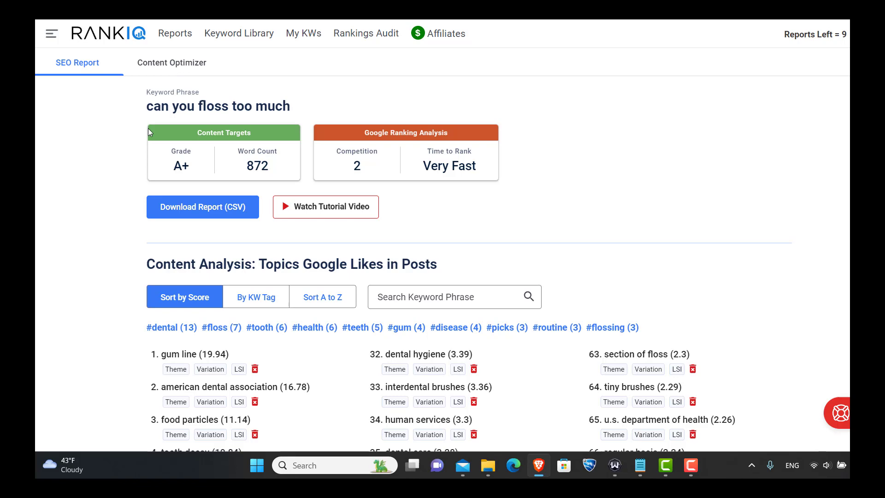
pyautogui.scroll(-3, 75, 257)
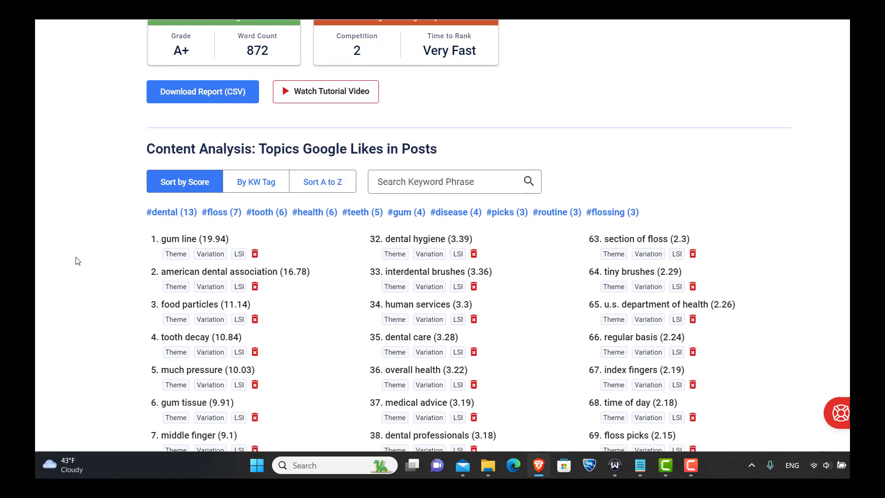
pyautogui.scroll(3, 76, 257)
pyautogui.scroll(-3, 545, 204)
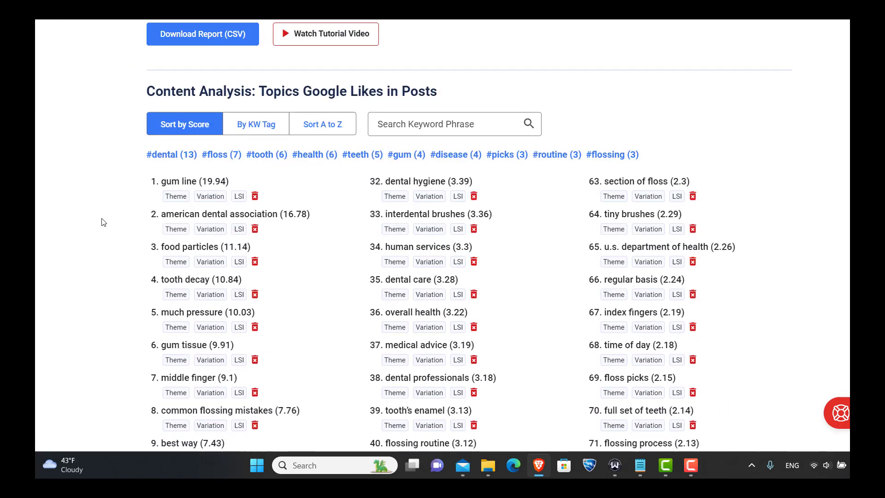
pyautogui.scroll(-2, 88, 249)
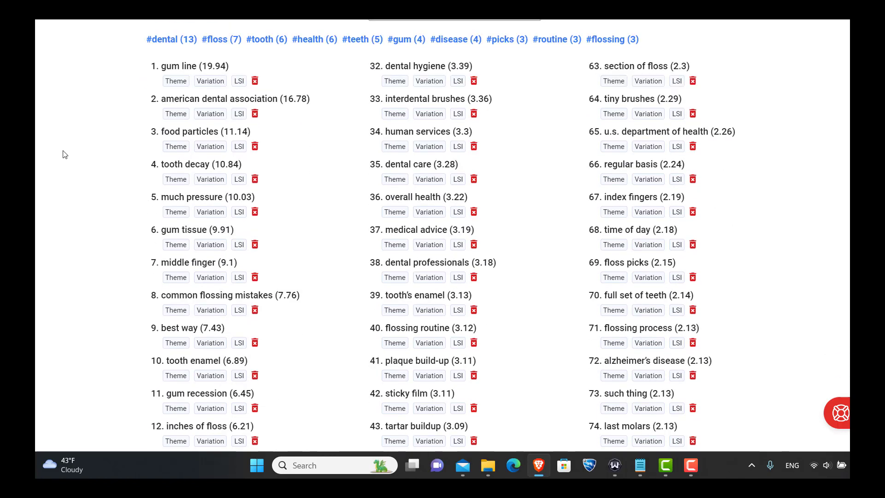
pyautogui.scroll(3, 98, 229)
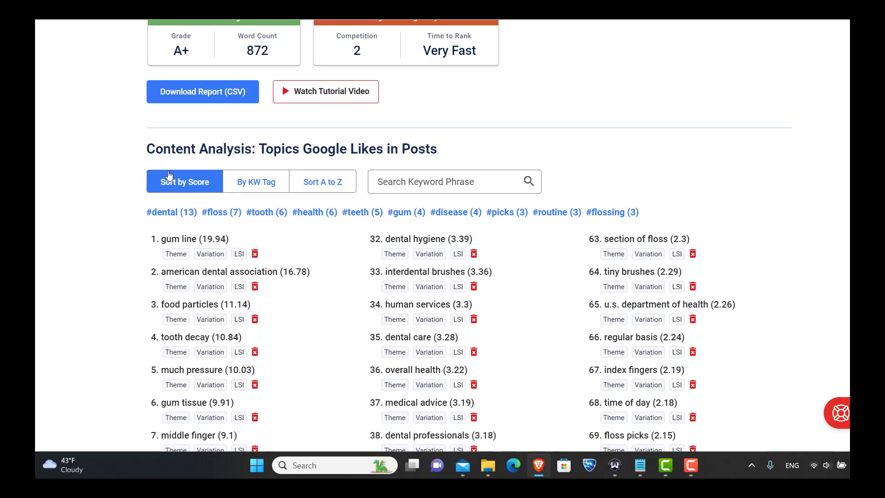
pyautogui.scroll(-5, 83, 185)
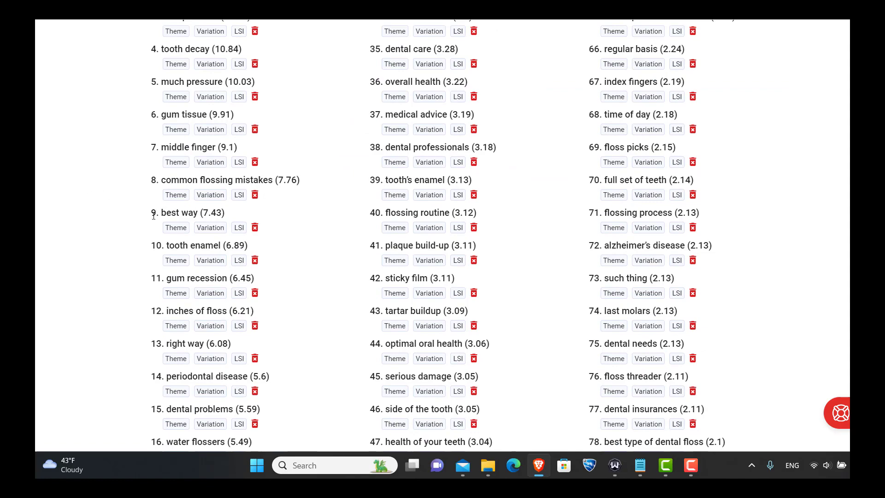
pyautogui.scroll(4, 153, 216)
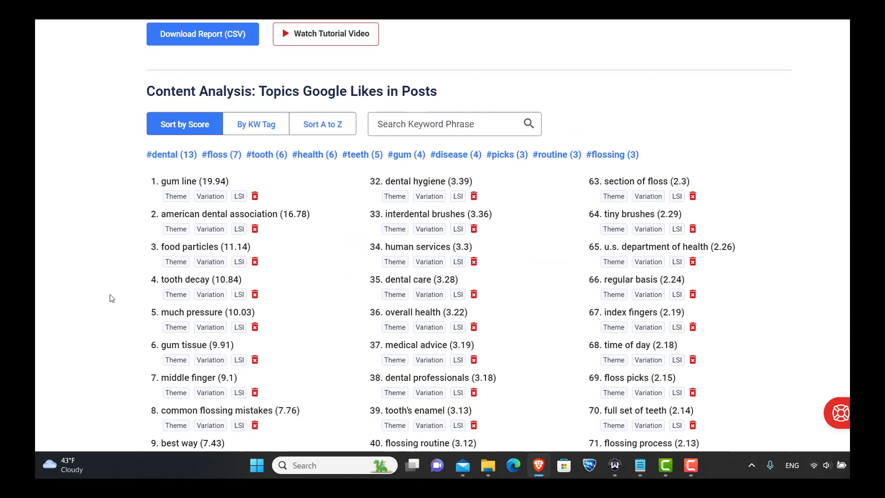
pyautogui.scroll(-17, 134, 226)
pyautogui.scroll(18, 137, 225)
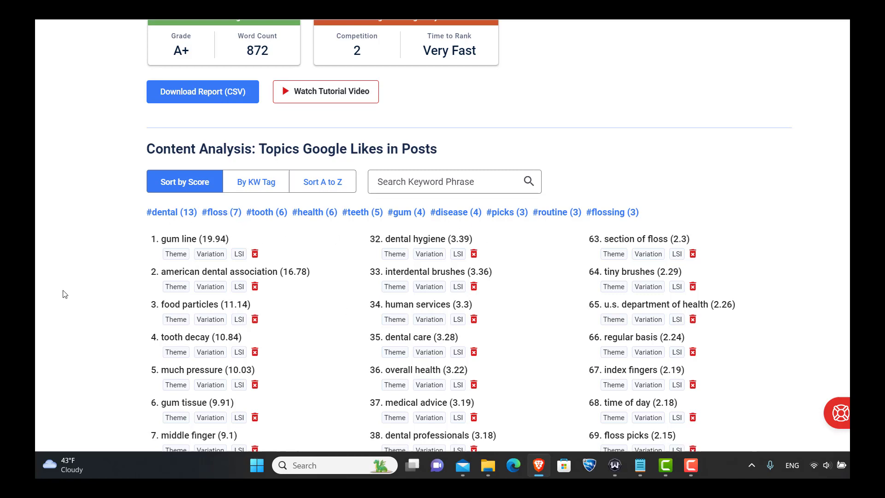
pyautogui.scroll(3, 88, 262)
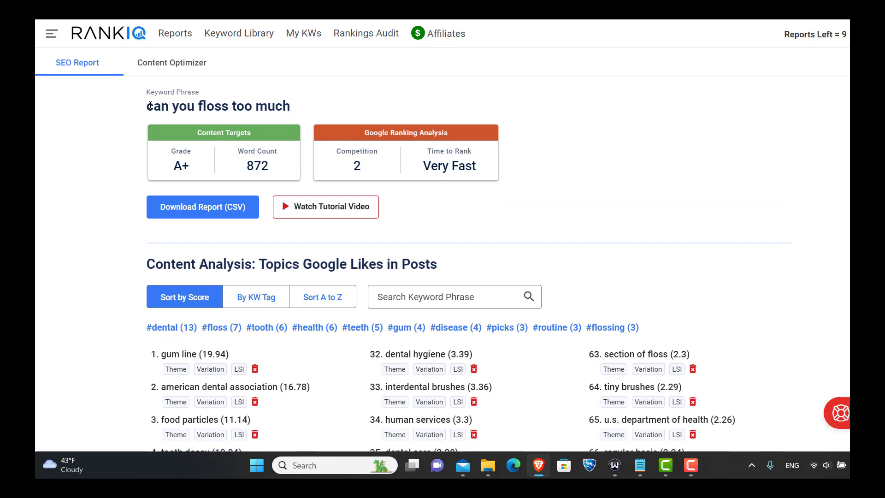
# - Paste the flossing article into RankIQ's Content Optimizer and highlight its grade B and 3,399 words
pyautogui.click(157, 69)
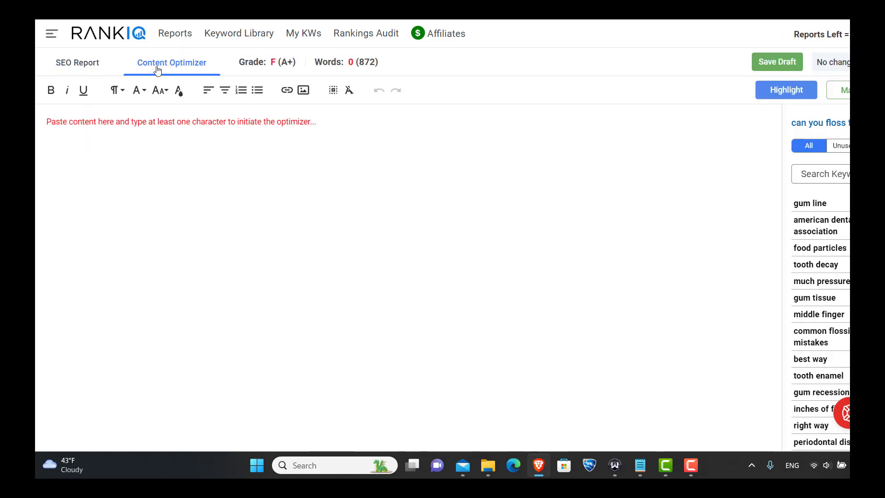
pyautogui.click(150, 145)
pyautogui.hotkey('ctrl', 'v')
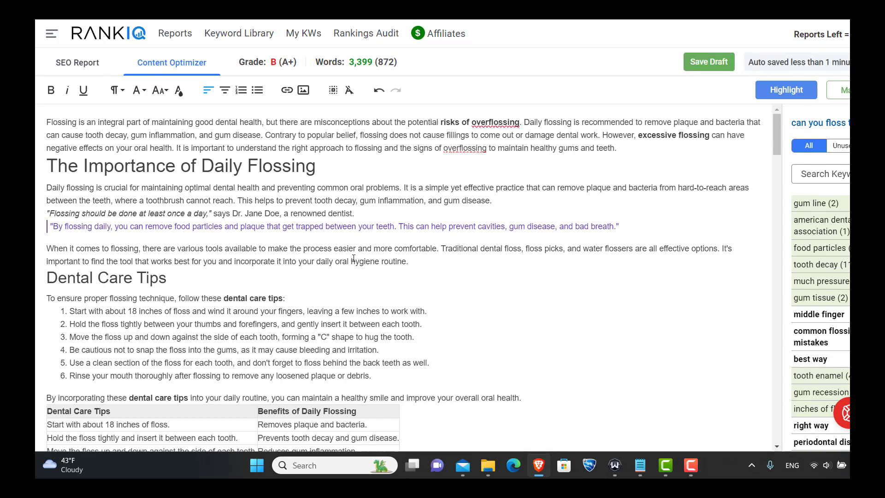
pyautogui.doubleClick(279, 64)
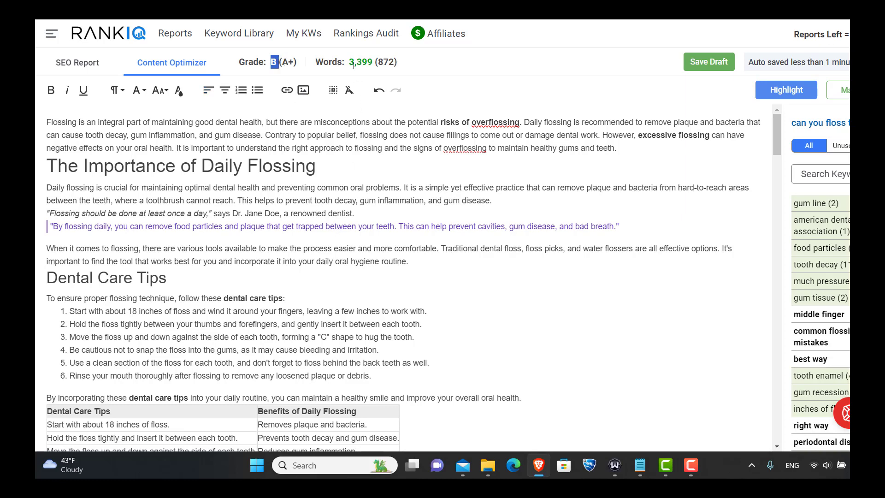
pyautogui.moveTo(350, 64); pyautogui.dragTo(373, 61)
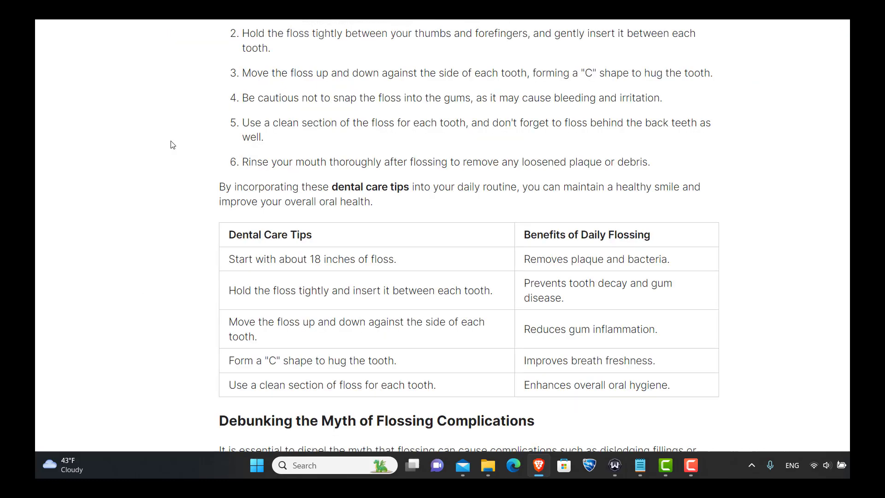
# - Copy the keyword 'can you floss too much' from the RankIQ report
pyautogui.scroll(6, 511, 247)
pyautogui.scroll(15, 511, 247)
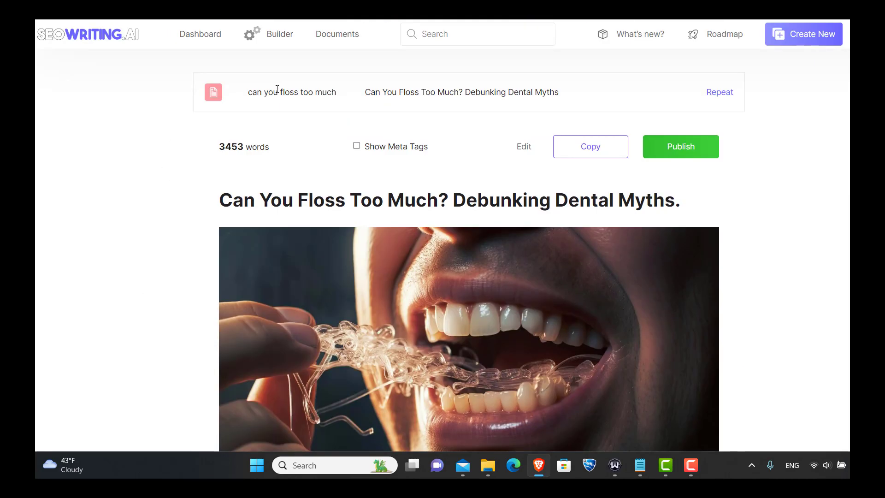
pyautogui.moveTo(245, 93); pyautogui.dragTo(340, 91)
pyautogui.rightClick(327, 92)
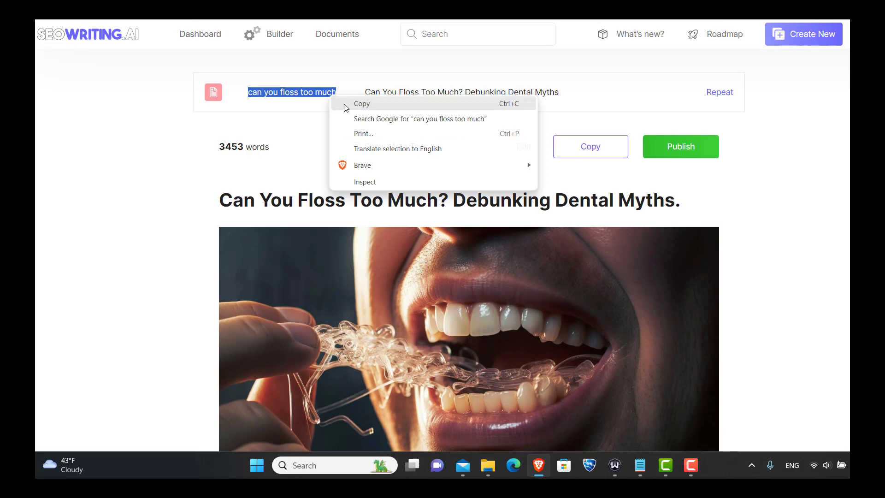
pyautogui.click(354, 108)
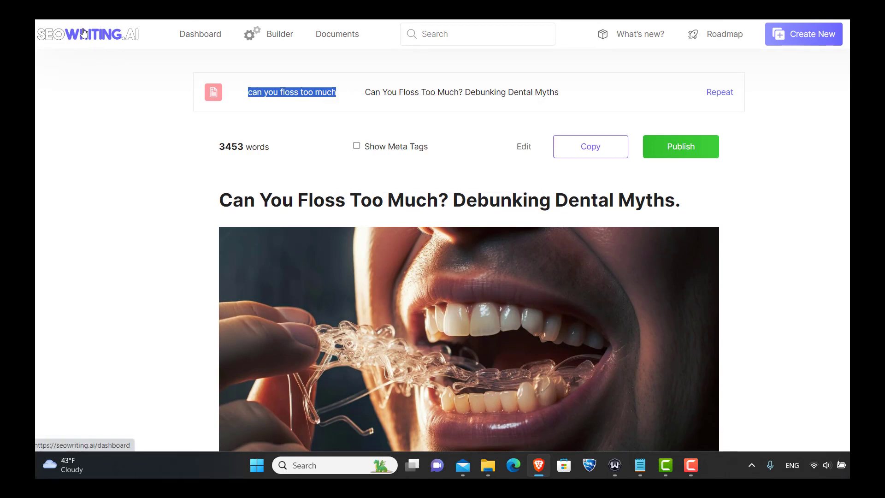
# - Paste it as Main Keyword in a new SEOWriting.ai 1-Click Blog Post
pyautogui.click(194, 37)
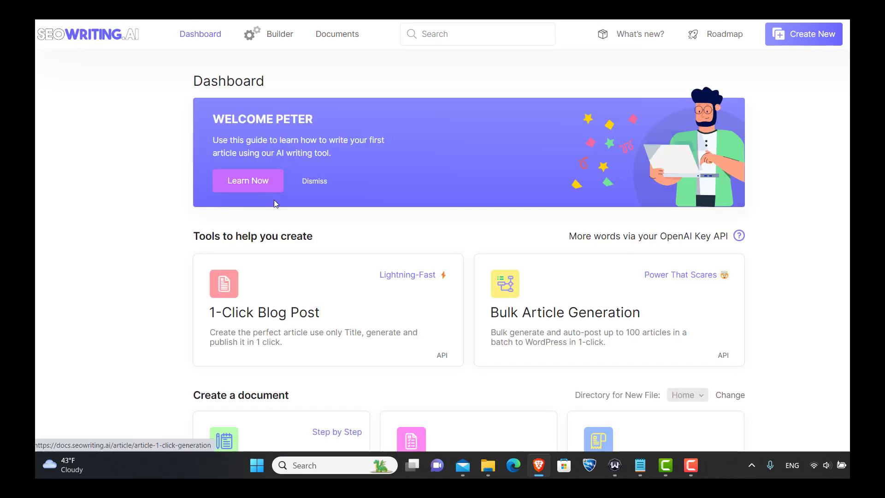
pyautogui.click(275, 308)
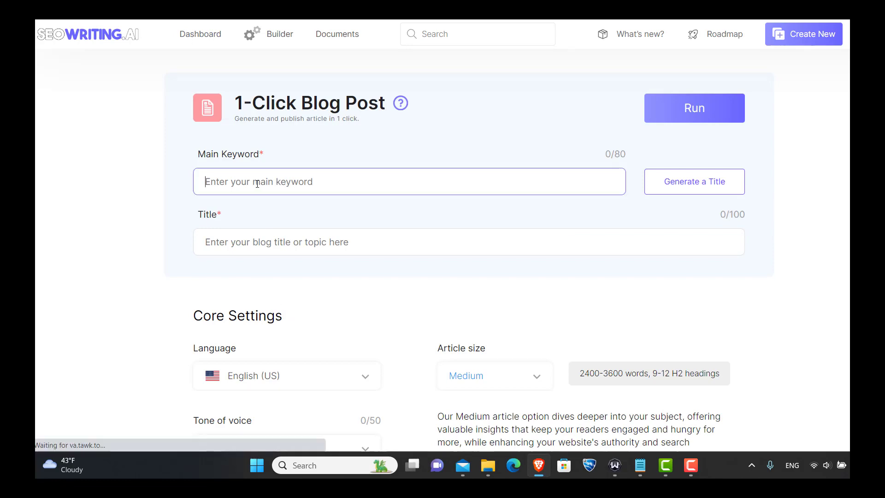
pyautogui.hotkey('ctrl', 'v')
# - Glance back at ChatGPT's title ideas, then highlight RankIQ's word count against the 872-word target
pyautogui.hotkey('ctrl', 'Tab')
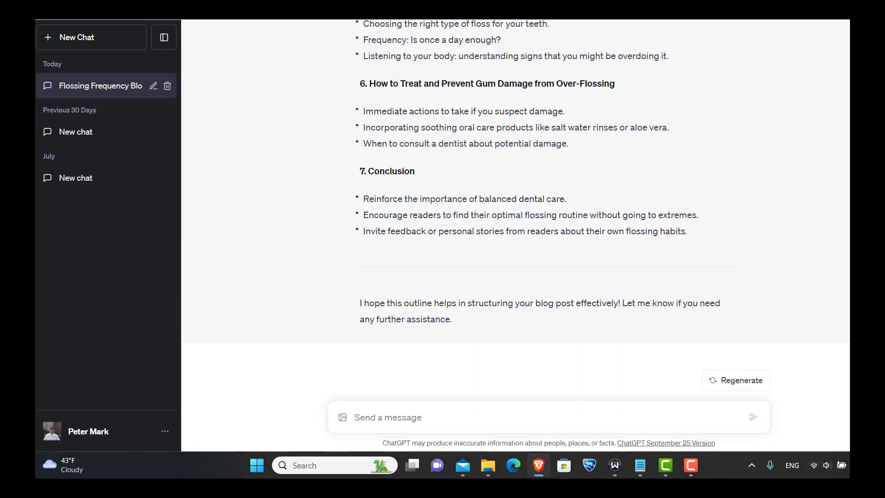
pyautogui.scroll(15, 336, 213)
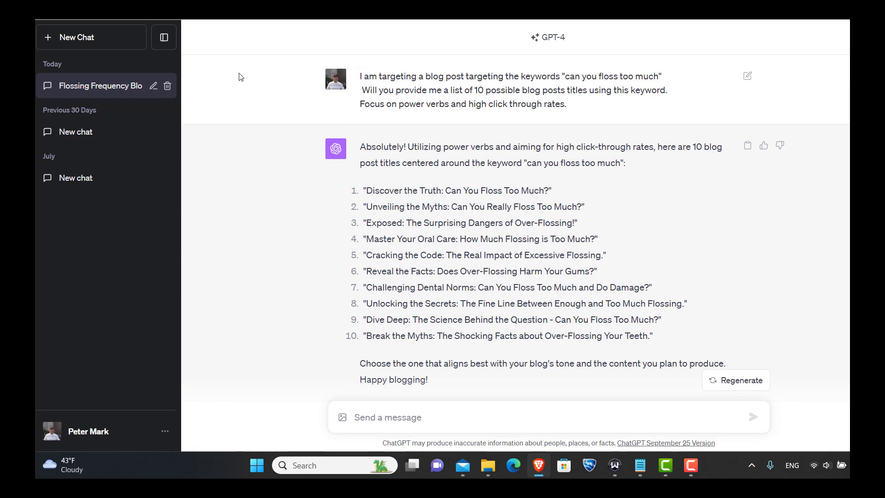
pyautogui.hotkey('ctrl', 'Tab')
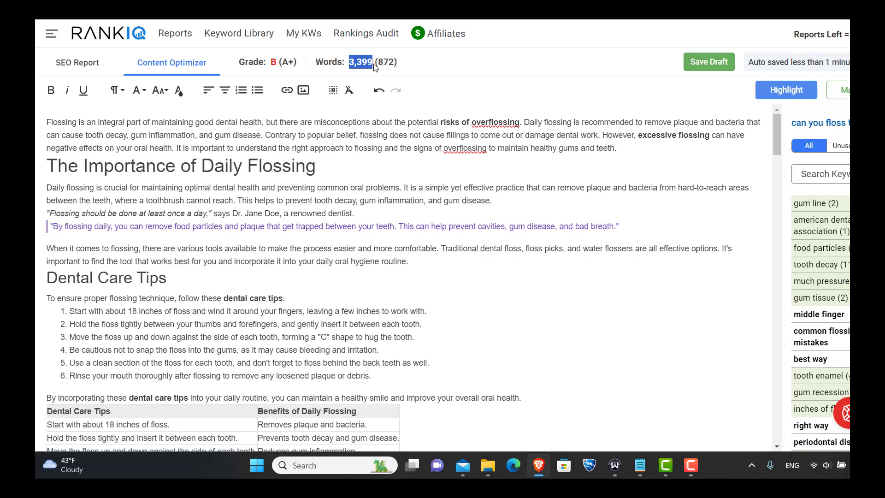
pyautogui.moveTo(399, 64); pyautogui.dragTo(371, 75)
pyautogui.click(359, 54)
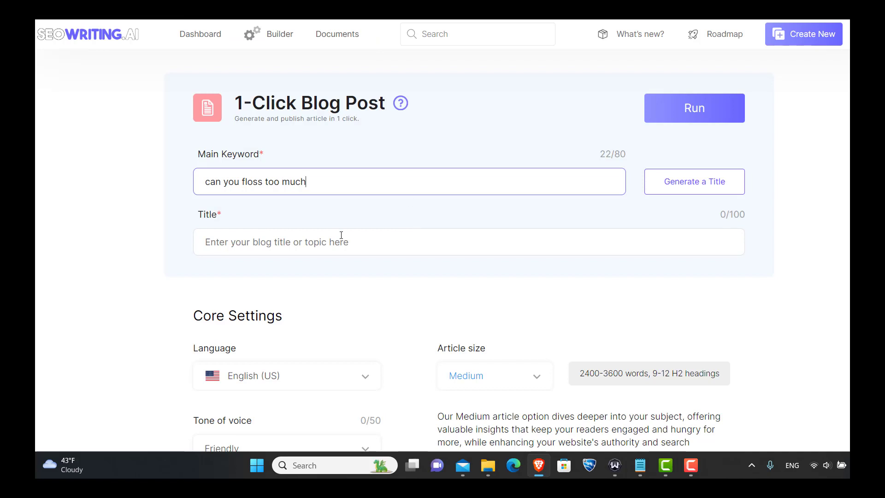
# - Generate a blog title for the flossing keyword and set the article size to X-Small
pyautogui.click(701, 179)
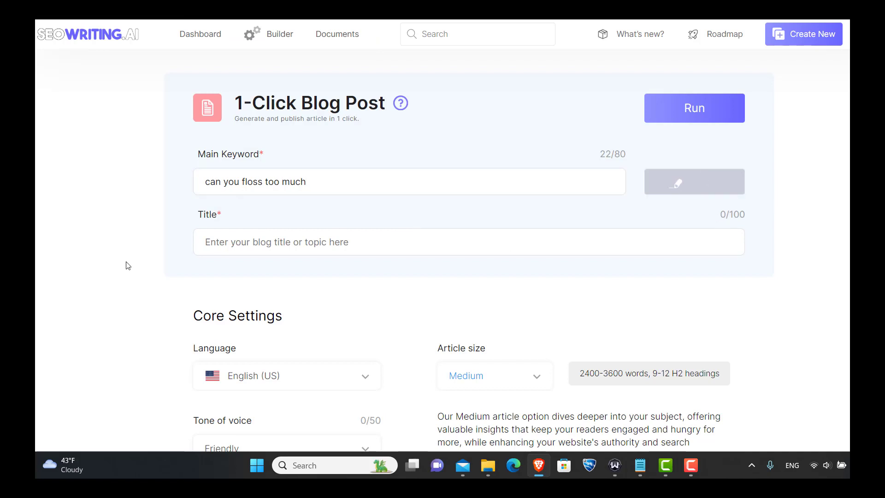
pyautogui.scroll(-3, 127, 265)
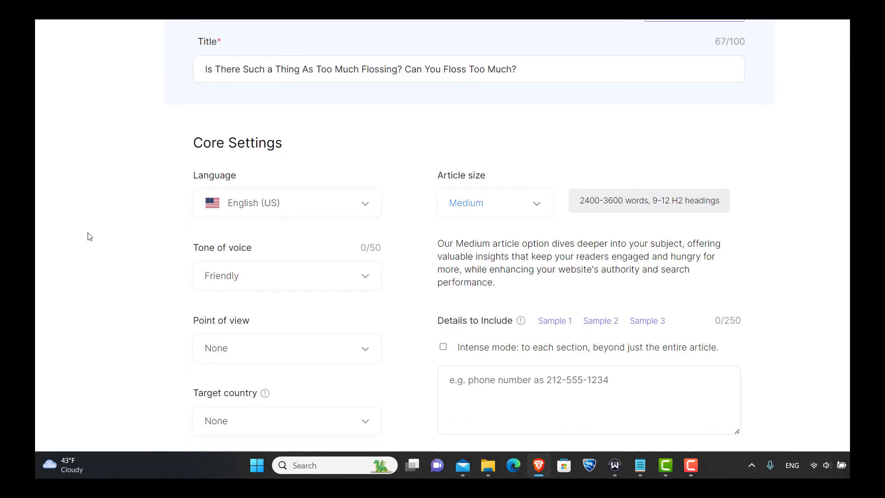
pyautogui.scroll(2, 483, 319)
pyautogui.click(482, 319)
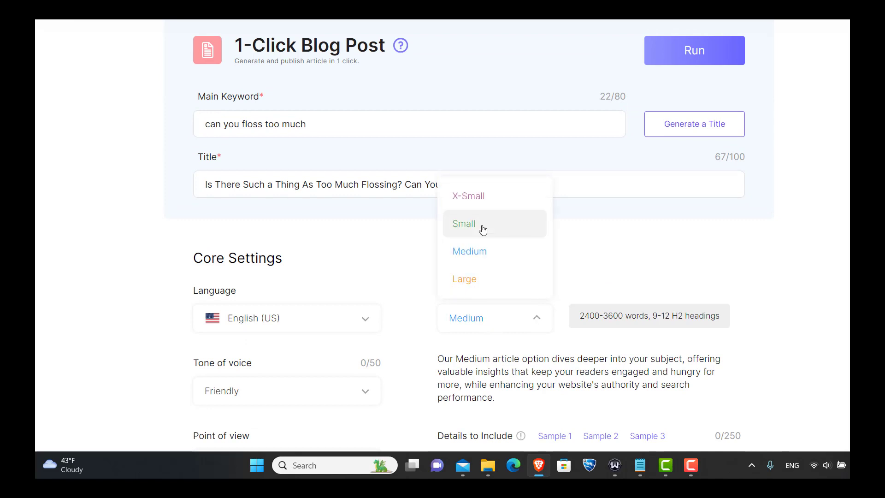
pyautogui.click(494, 205)
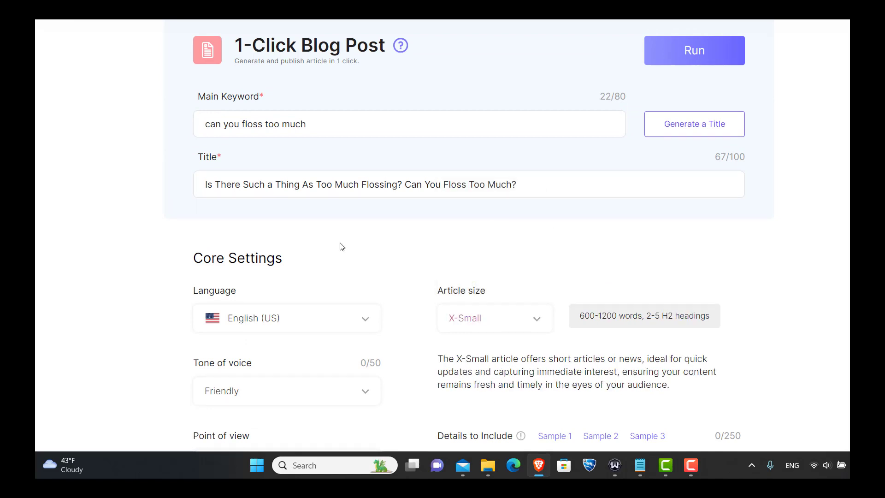
pyautogui.scroll(-5, 67, 297)
pyautogui.scroll(2, 178, 227)
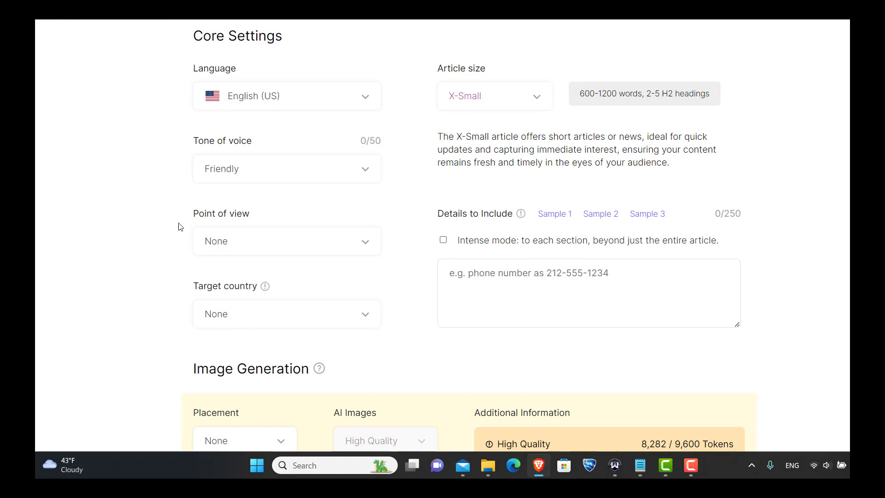
# - Set tone to Professional, point of view to first person singular, and target country to United States
pyautogui.click(267, 273)
pyautogui.click(271, 154)
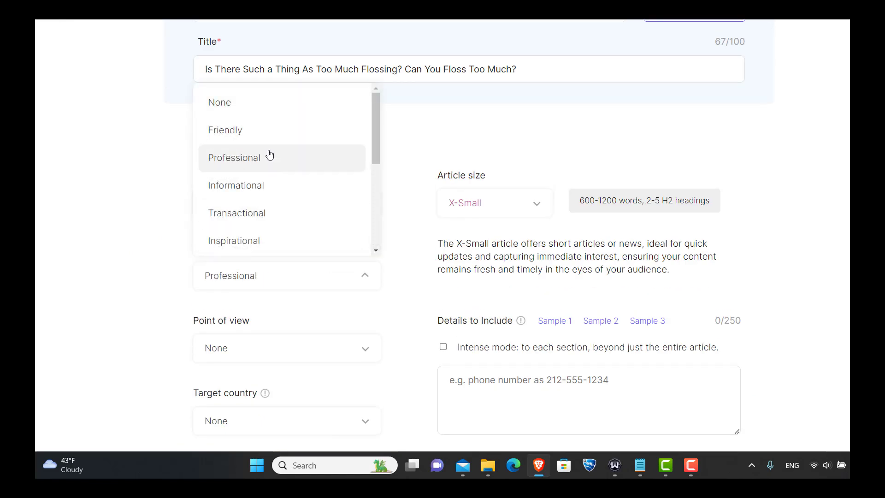
pyautogui.scroll(-3, 259, 180)
pyautogui.click(262, 176)
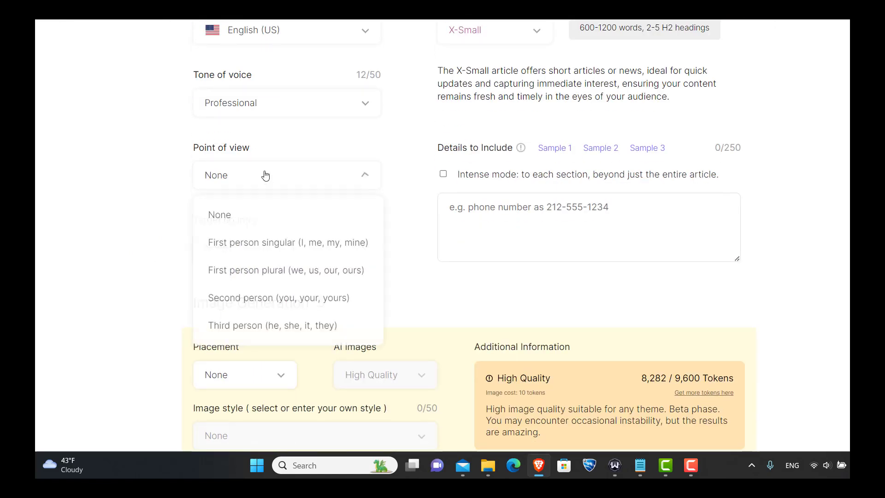
pyautogui.click(304, 243)
pyautogui.click(292, 252)
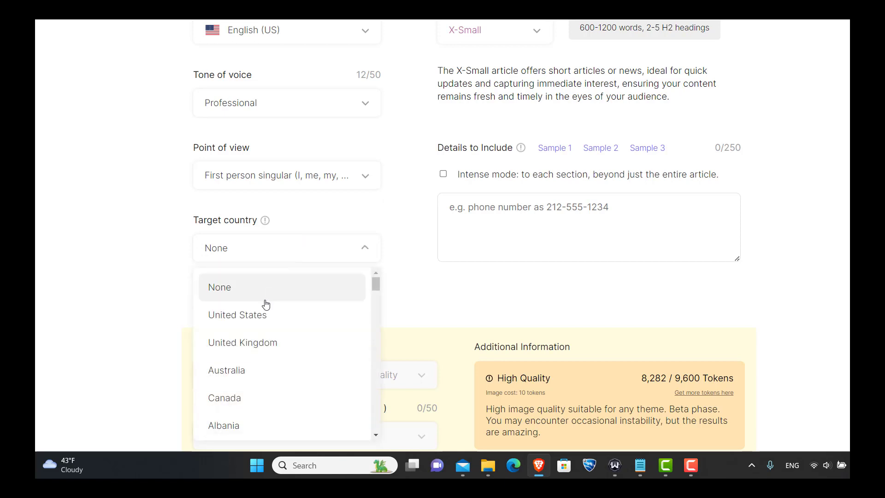
pyautogui.click(256, 318)
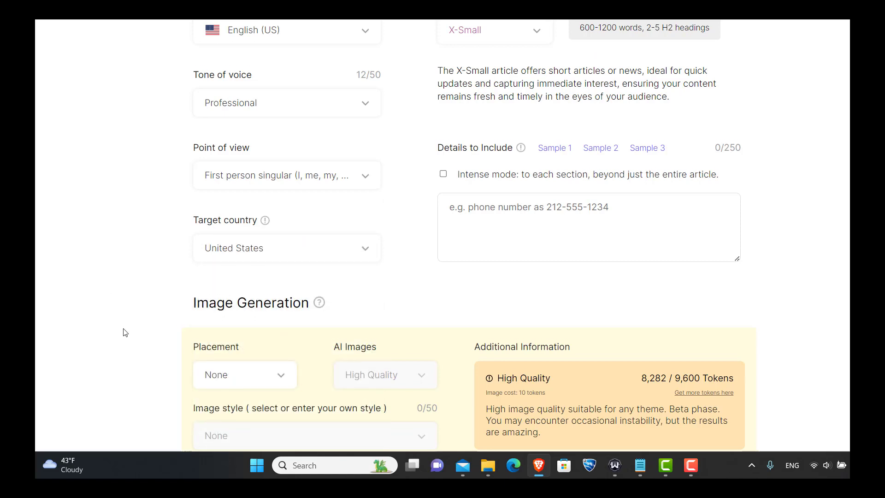
# - Place images after the H1 only, using the Cinematic image style
pyautogui.scroll(-3, 244, 245)
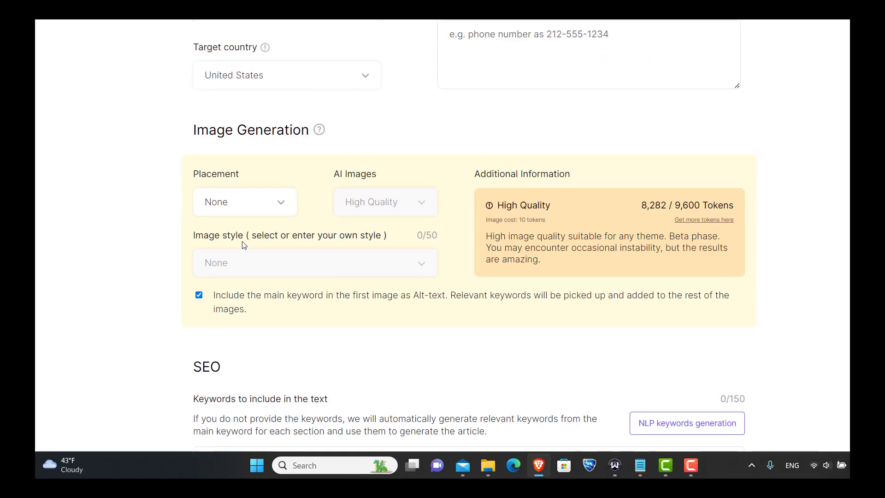
pyautogui.click(258, 206)
pyautogui.click(237, 268)
pyautogui.click(217, 266)
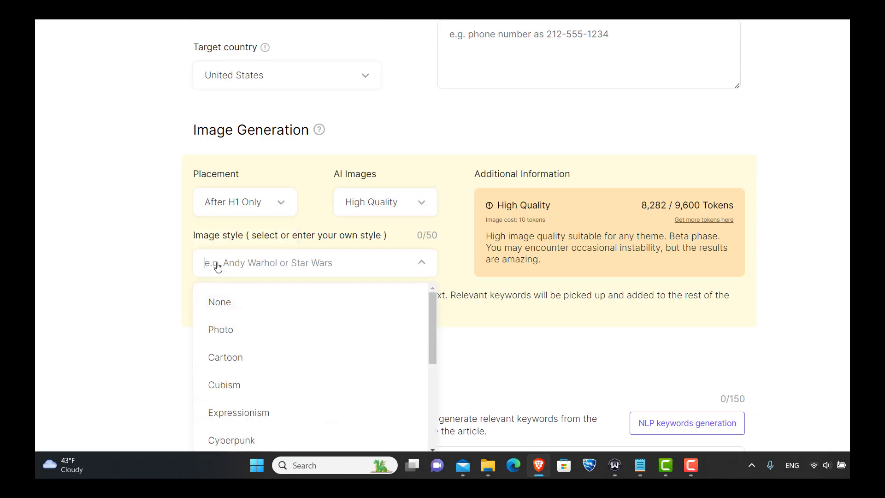
pyautogui.scroll(-2, 253, 320)
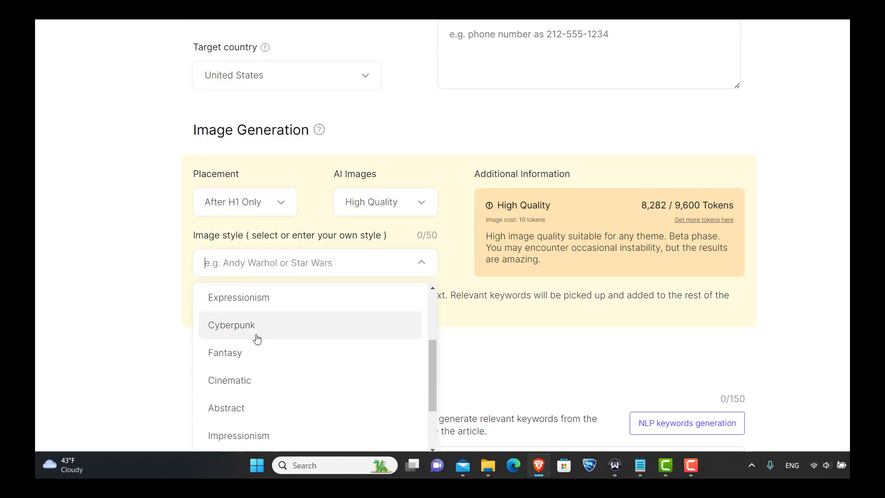
pyautogui.click(251, 383)
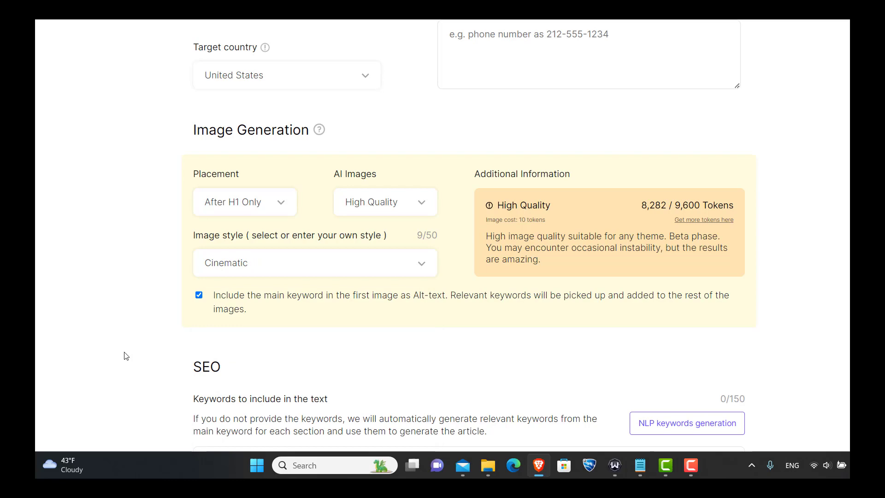
pyautogui.scroll(-3, 139, 344)
# - Generate NLP keywords from the main keyword and set Key Takeaways to No
pyautogui.click(681, 249)
pyautogui.scroll(-3, 48, 222)
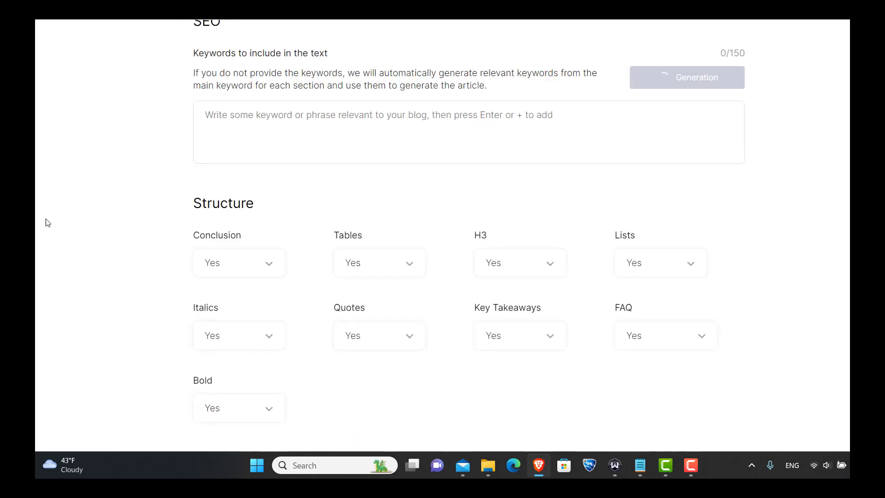
pyautogui.click(530, 396)
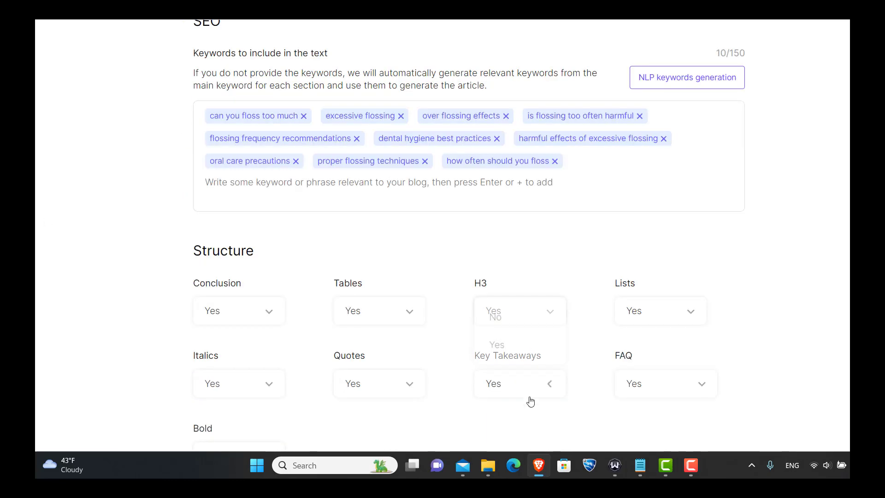
pyautogui.click(519, 325)
pyautogui.scroll(-5, 661, 150)
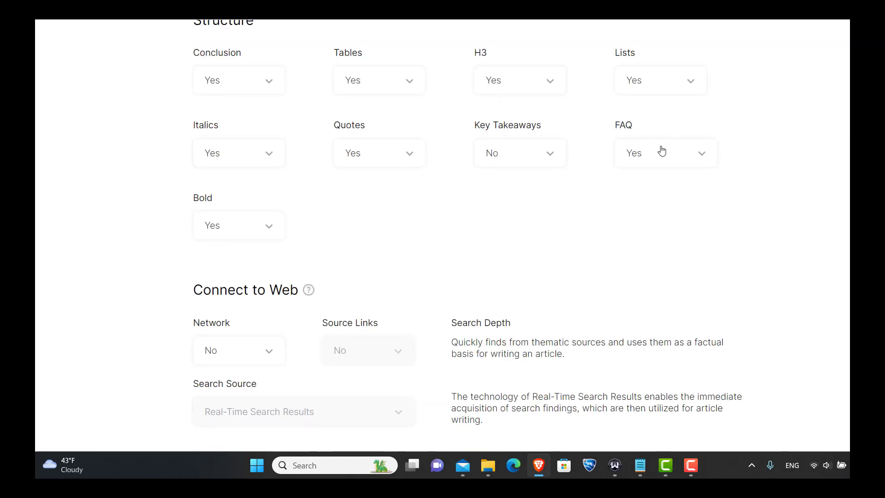
pyautogui.scroll(-3, 185, 233)
# - Set Network to Yes and run generation of the floss article
pyautogui.click(227, 234)
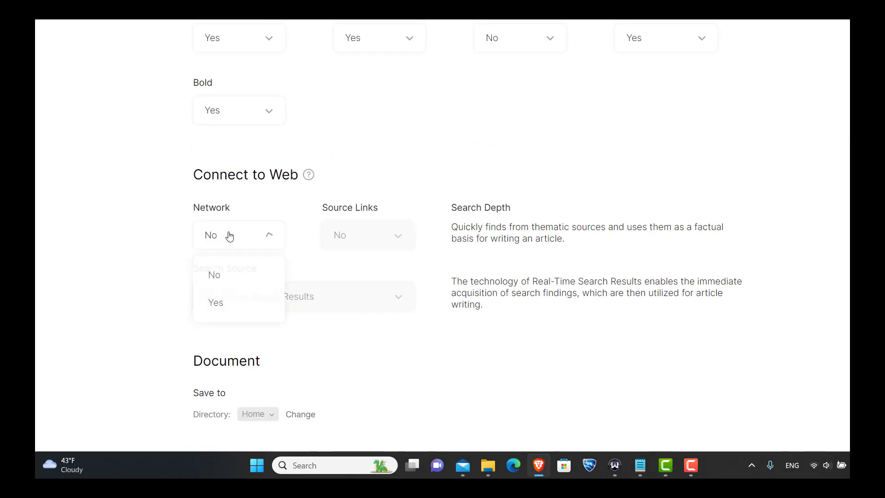
pyautogui.click(231, 304)
pyautogui.scroll(6, 144, 282)
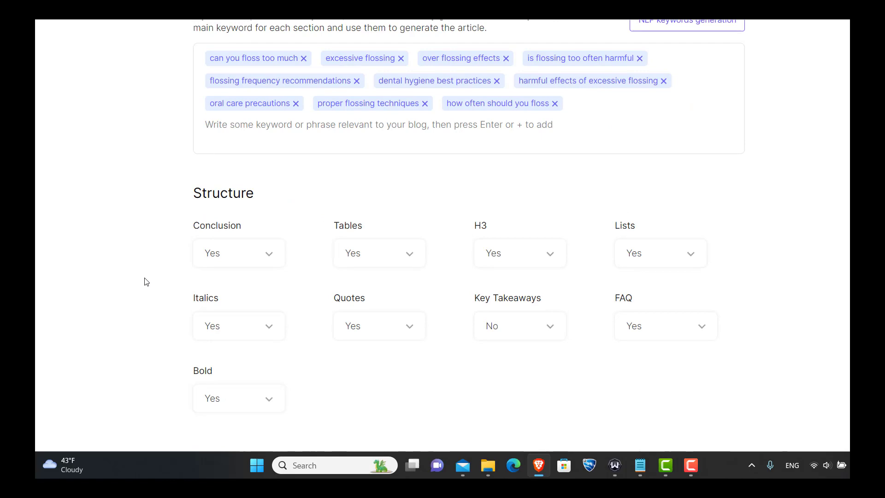
pyautogui.scroll(8, 146, 281)
pyautogui.scroll(-1, 146, 281)
pyautogui.scroll(7, 146, 281)
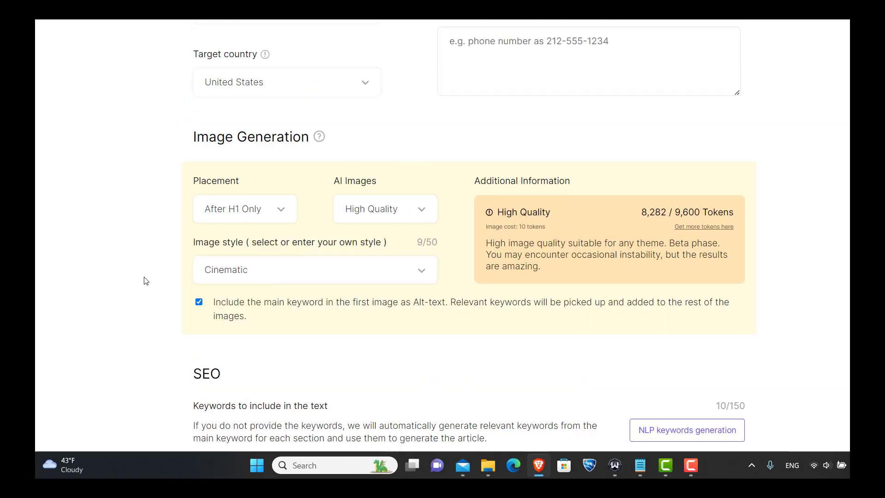
pyautogui.scroll(3, 450, 292)
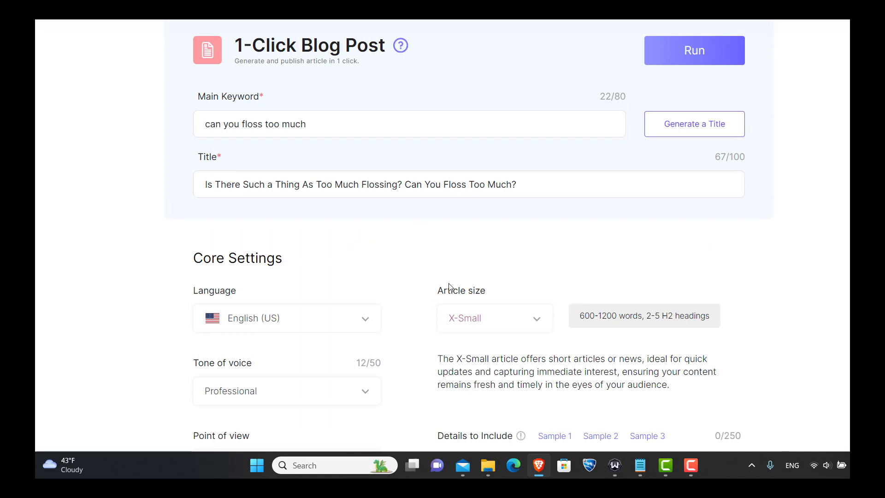
pyautogui.scroll(1, 507, 239)
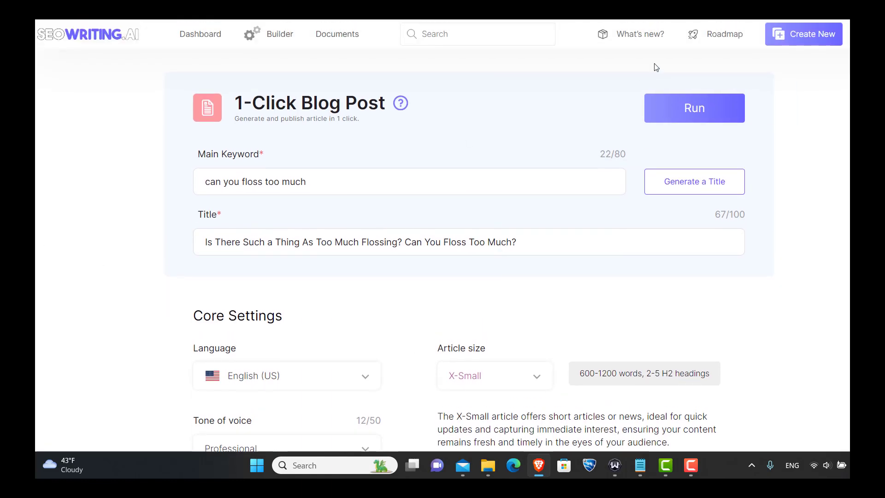
pyautogui.click(682, 111)
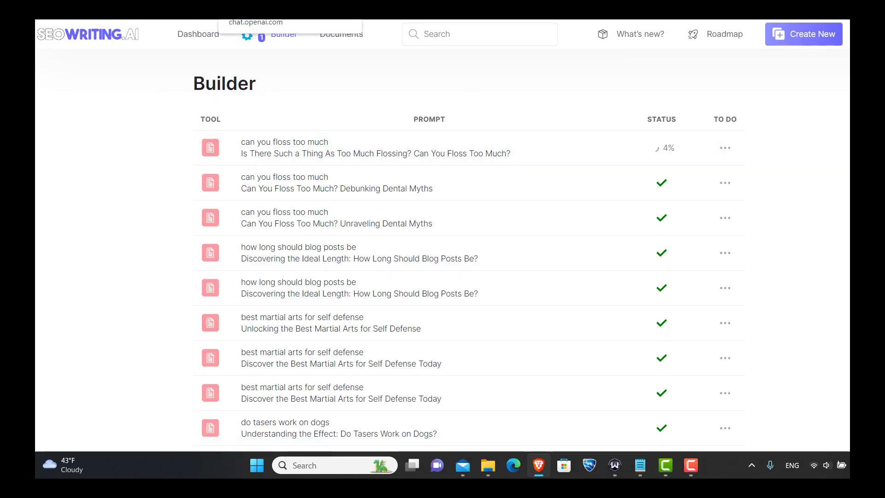
pyautogui.click(255, 20)
pyautogui.scroll(-2, 297, 282)
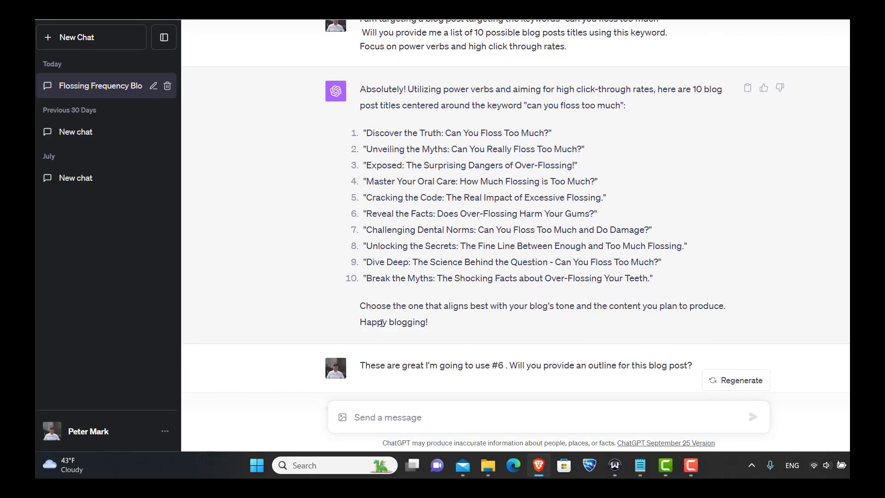
pyautogui.scroll(-12, 323, 290)
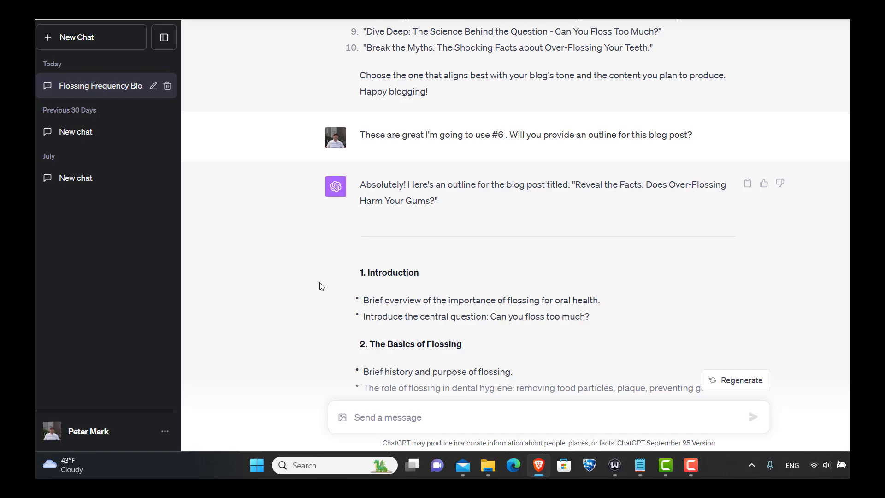
pyautogui.scroll(-5, 402, 267)
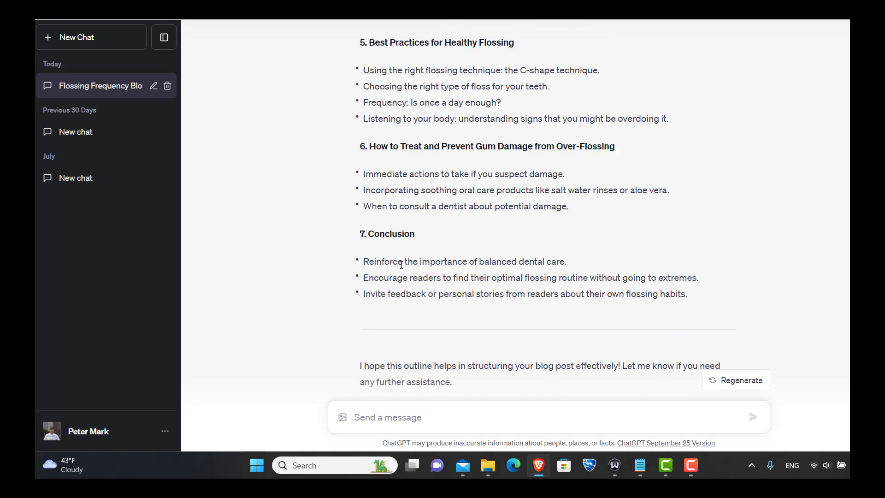
pyautogui.scroll(6, 272, 226)
pyautogui.scroll(-4, 283, 230)
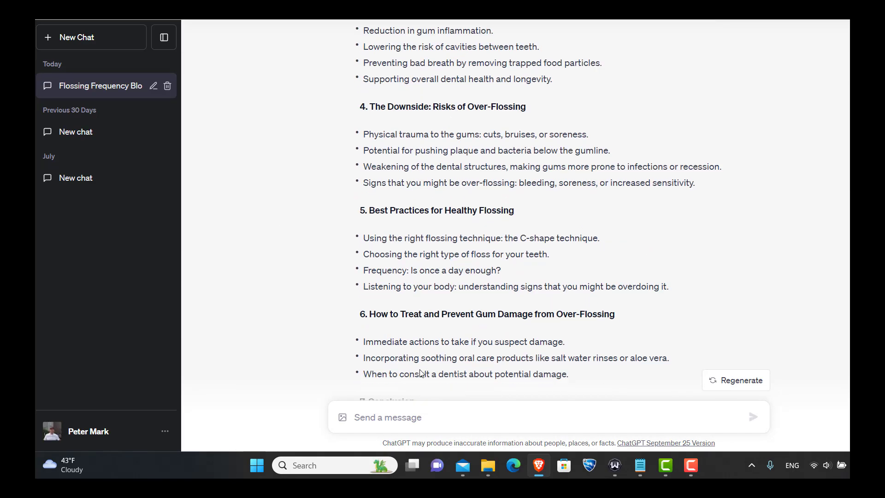
pyautogui.scroll(10, 393, 173)
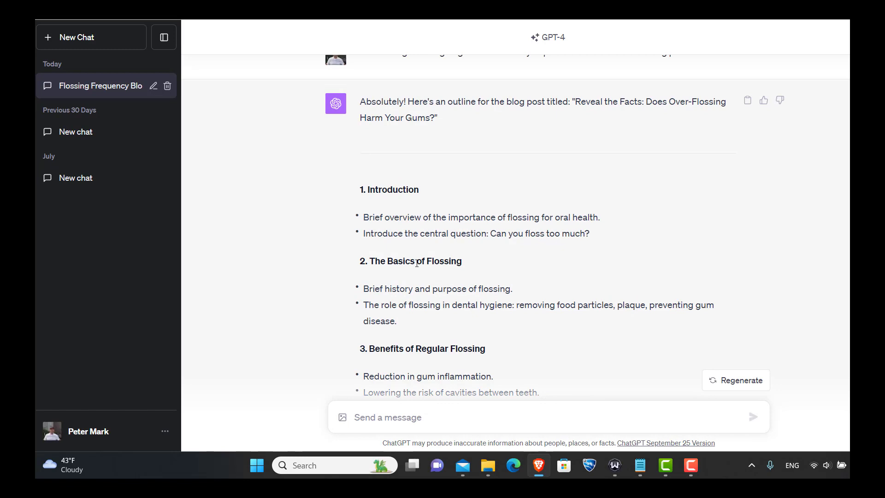
pyautogui.scroll(-3, 375, 219)
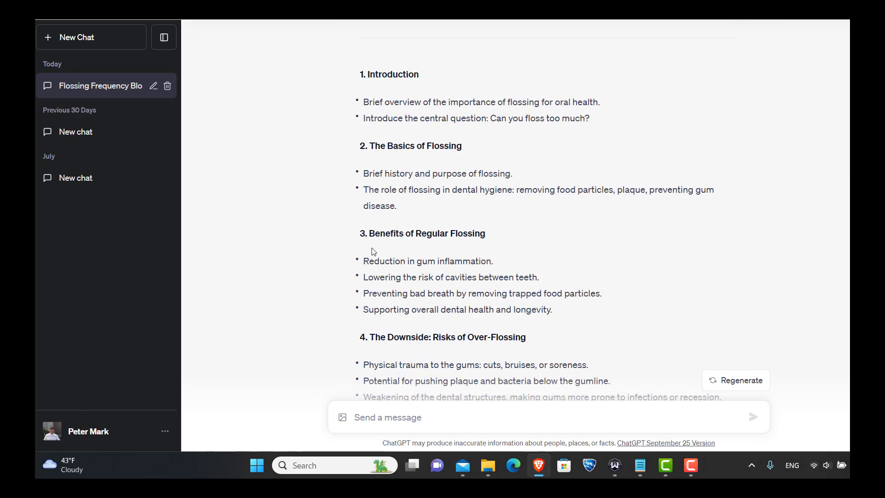
pyautogui.scroll(-3, 432, 215)
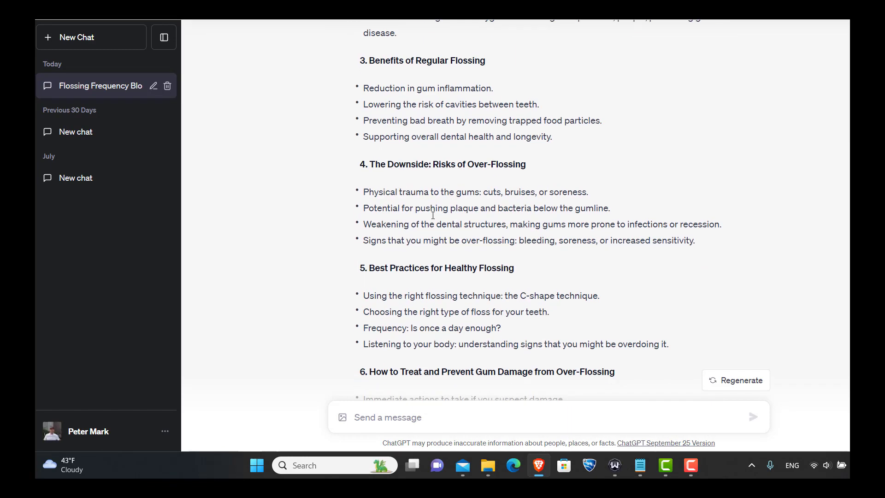
pyautogui.scroll(-3, 399, 157)
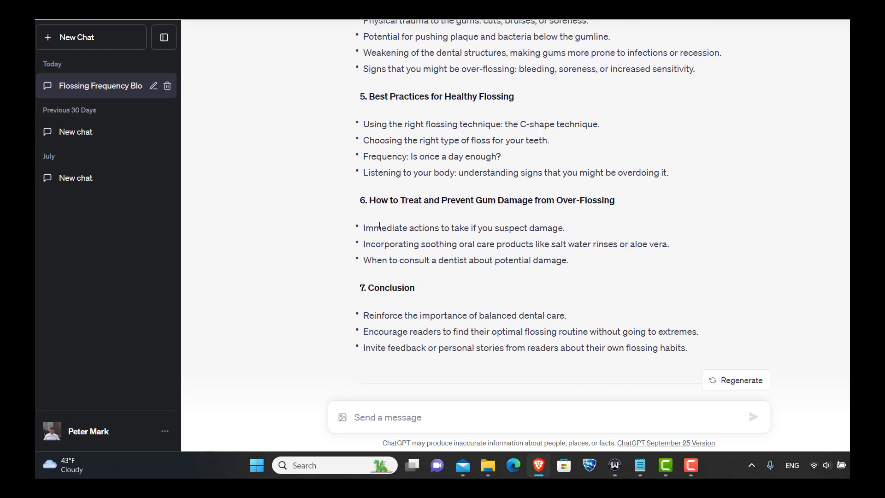
pyautogui.scroll(2, 405, 242)
pyautogui.scroll(5, 405, 241)
pyautogui.scroll(3, 415, 286)
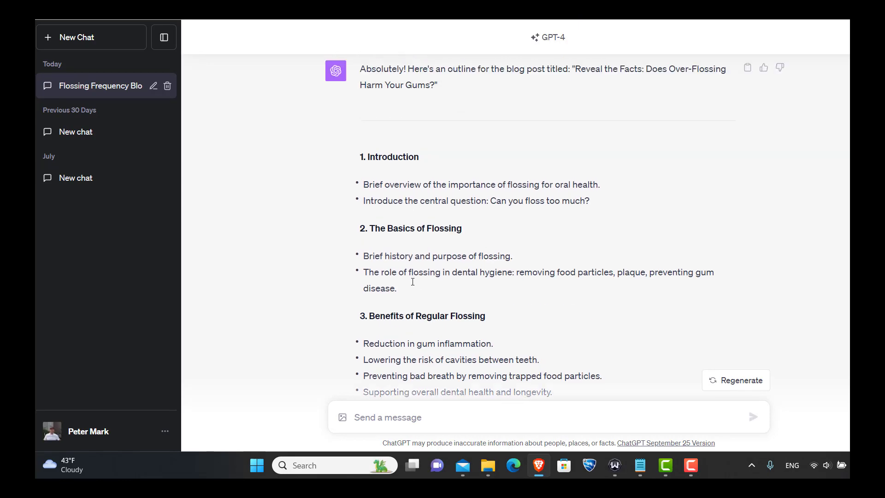
pyautogui.scroll(-3, 468, 224)
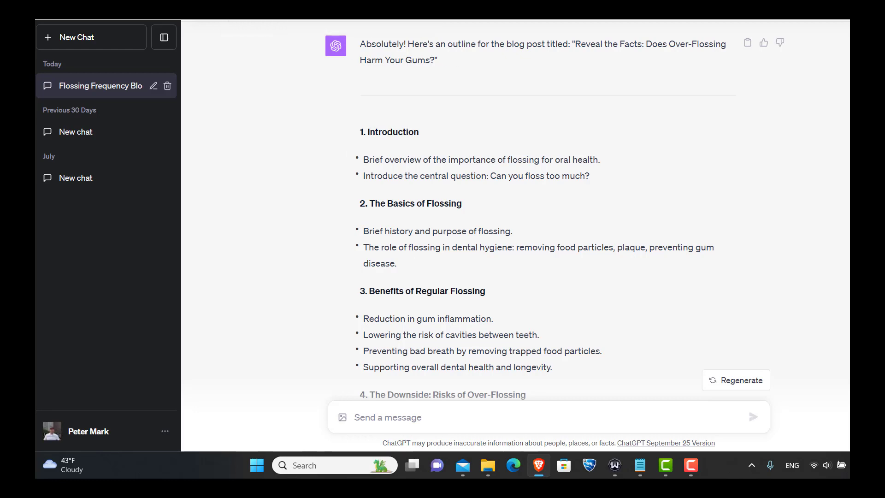
pyautogui.click(314, 16)
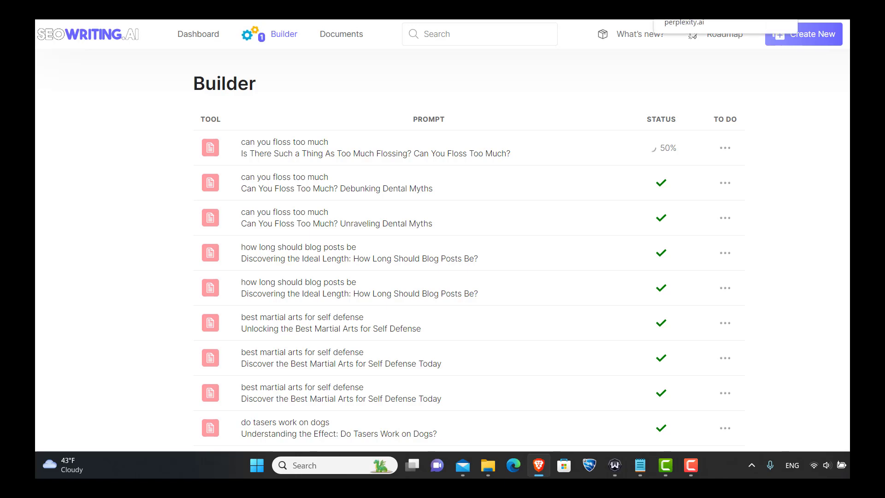
# - Copy the 'Benefits of Regular Flossing' heading from the ChatGPT outline
pyautogui.click(685, 14)
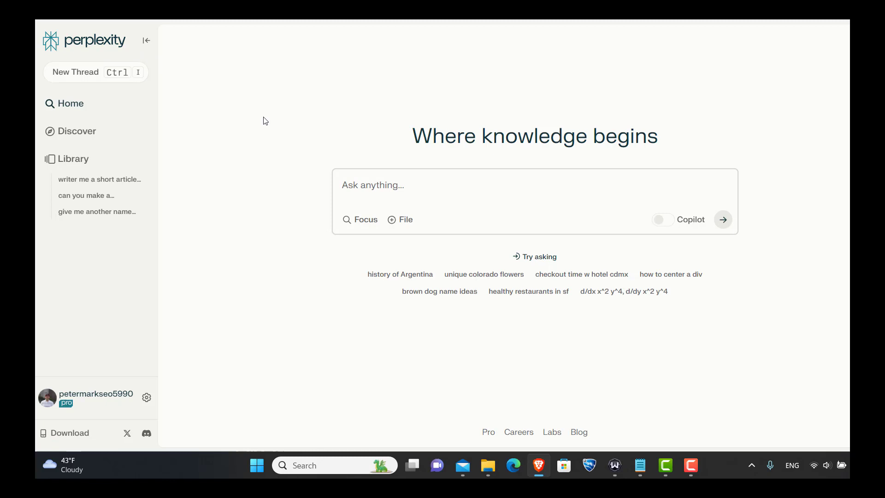
pyautogui.hotkey('ctrl', 'Tab')
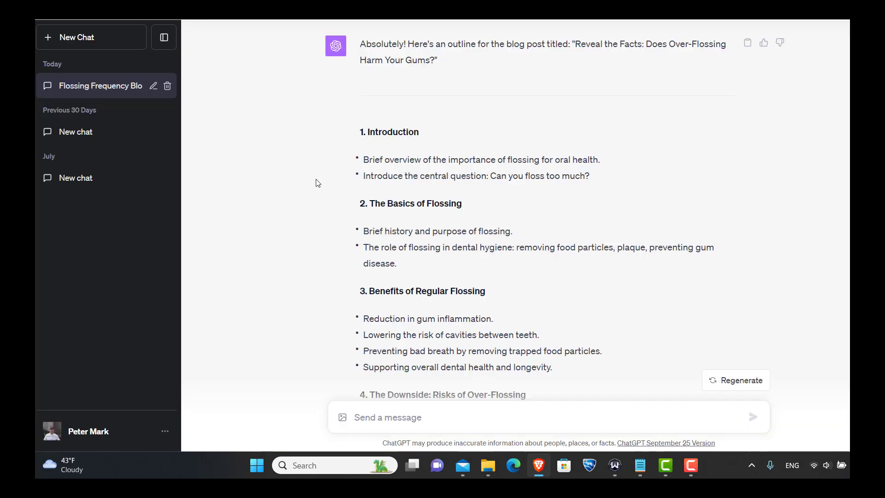
pyautogui.scroll(-5, 317, 183)
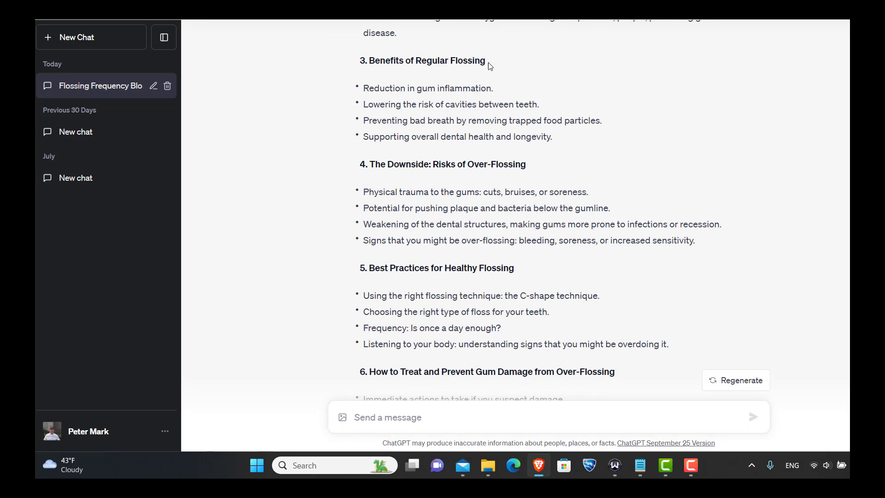
pyautogui.moveTo(489, 62); pyautogui.dragTo(377, 62)
pyautogui.rightClick(377, 62)
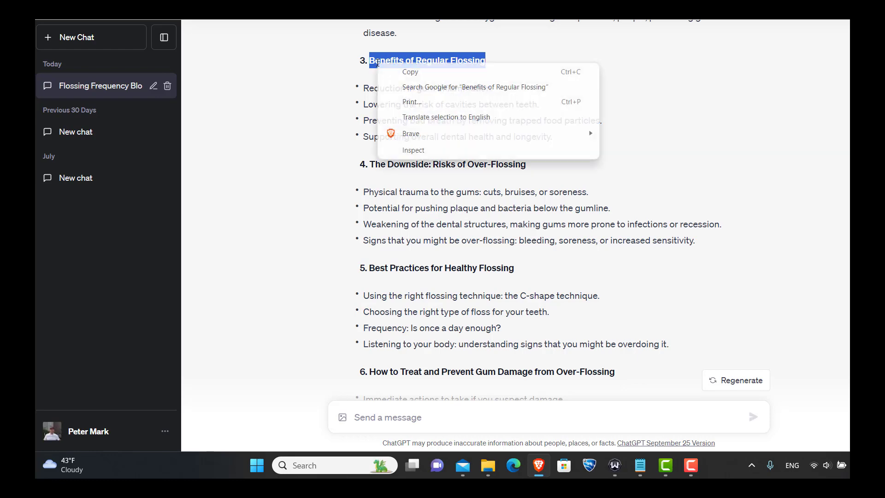
pyautogui.click(406, 72)
# - Ask Perplexity to 'write me a short summary on' Benefits of Regular Flossing, then return to SEOWriting.ai
pyautogui.hotkey('ctrl', 'Tab')
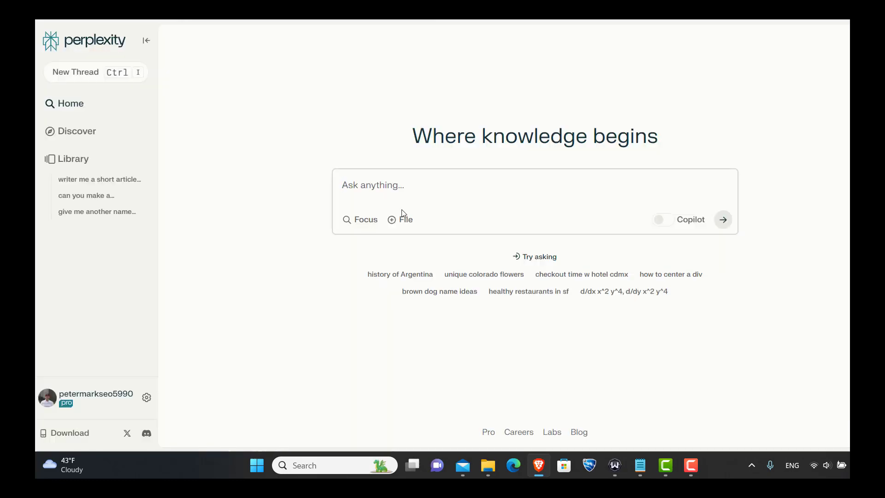
pyautogui.write('writ')
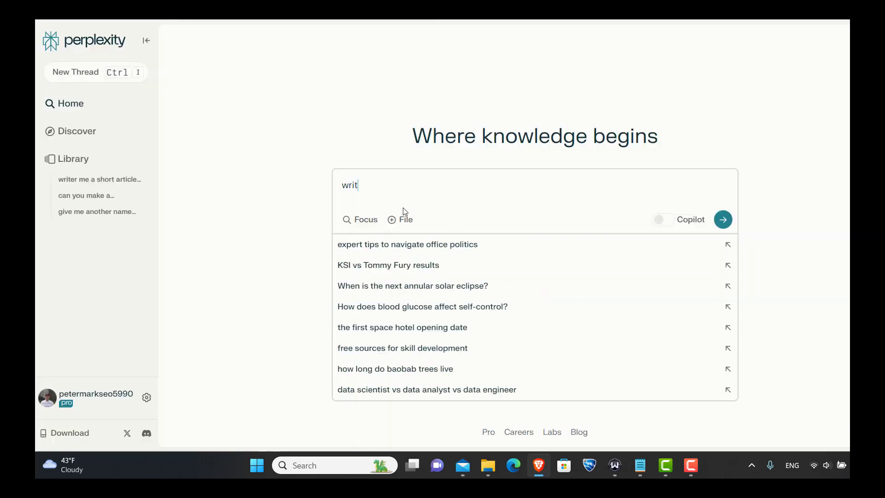
pyautogui.write('e me a ')
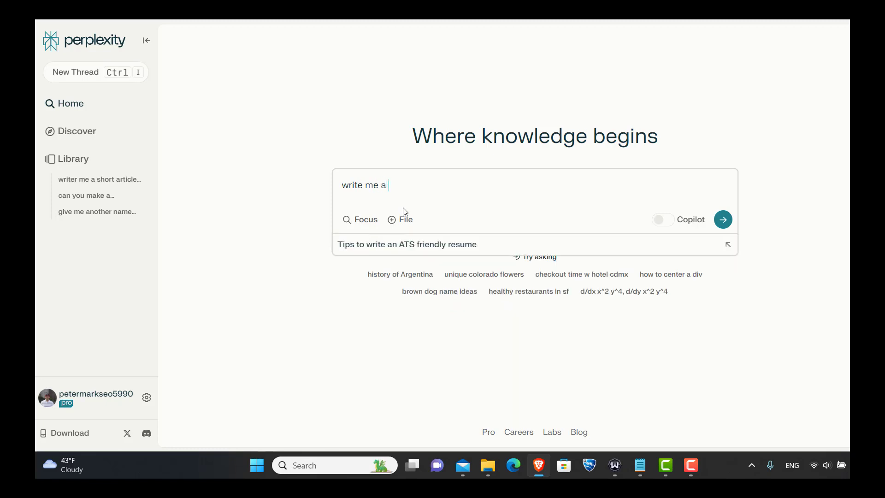
pyautogui.write('short su')
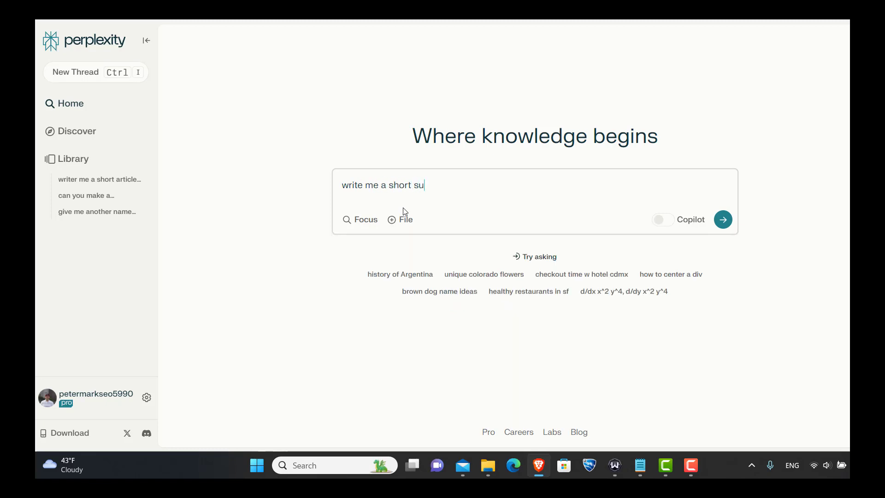
pyautogui.write('mmary on')
pyautogui.hotkey('ctrl', 'v')
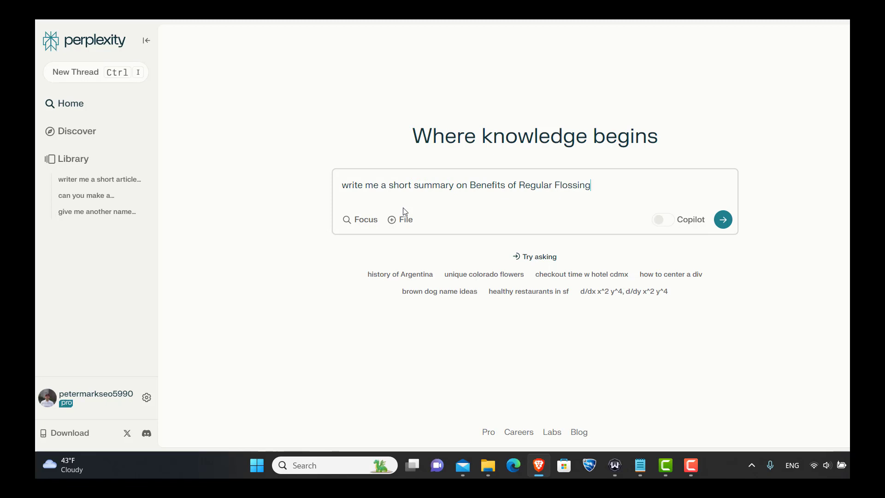
pyautogui.press('Return')
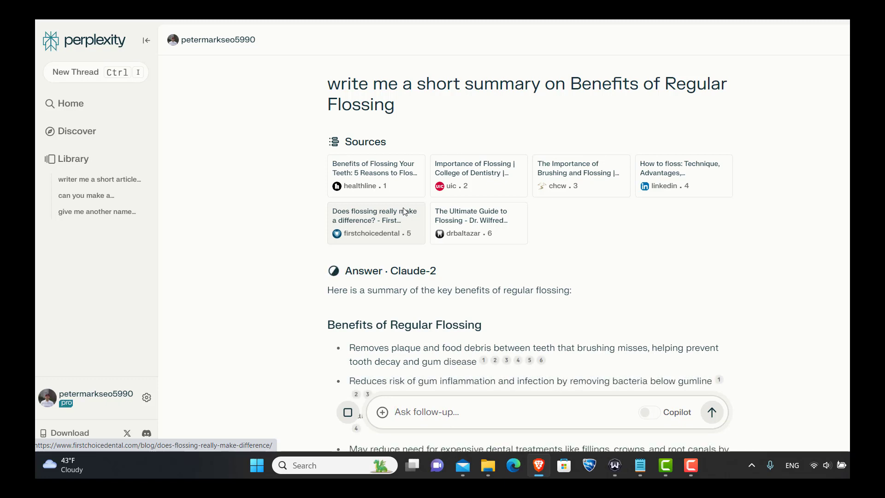
pyautogui.scroll(-7, 404, 212)
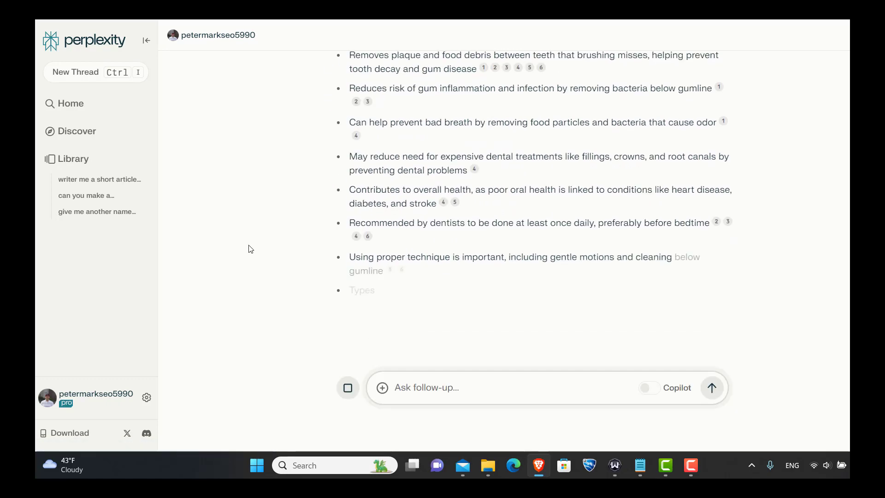
pyautogui.scroll(3, 249, 247)
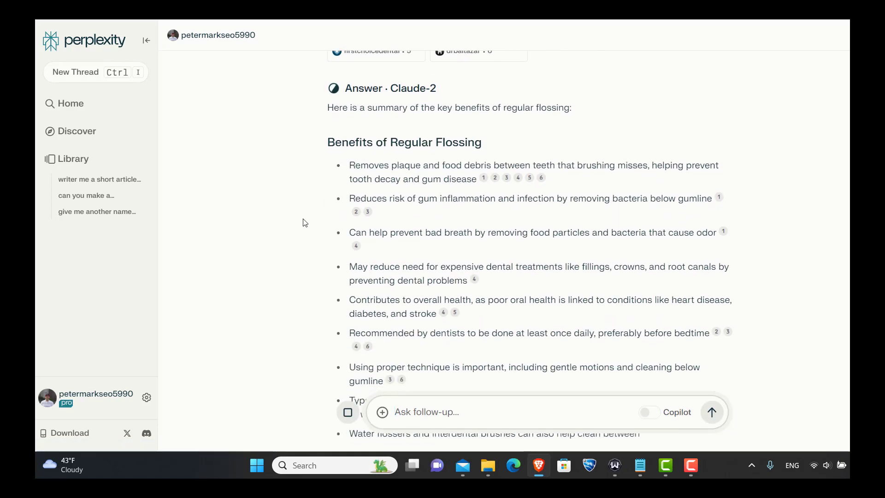
pyautogui.scroll(-4, 304, 221)
pyautogui.scroll(4, 319, 201)
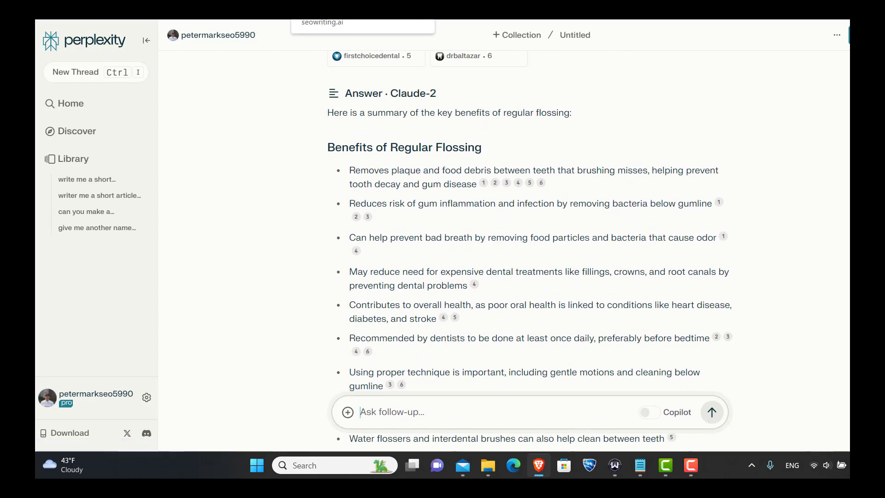
pyautogui.click(318, 18)
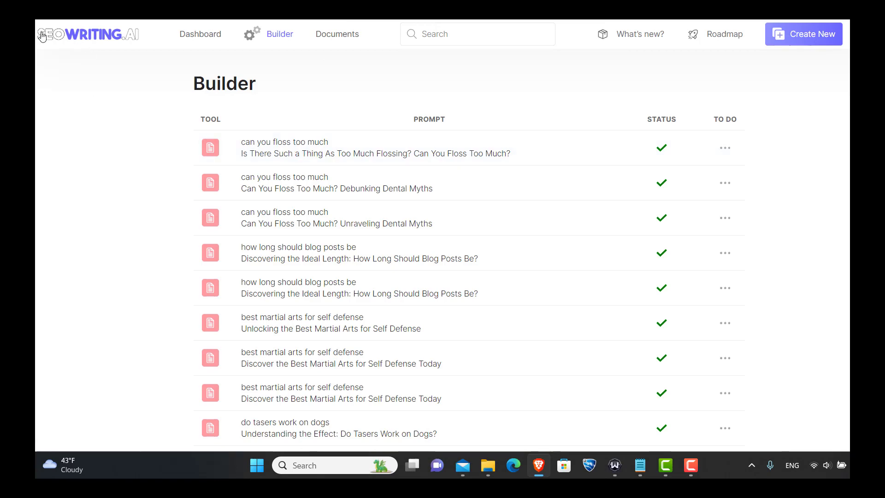
# - Open 'Is There Such a Thing As Too Much Flossing?' and read through the article
pyautogui.click(299, 148)
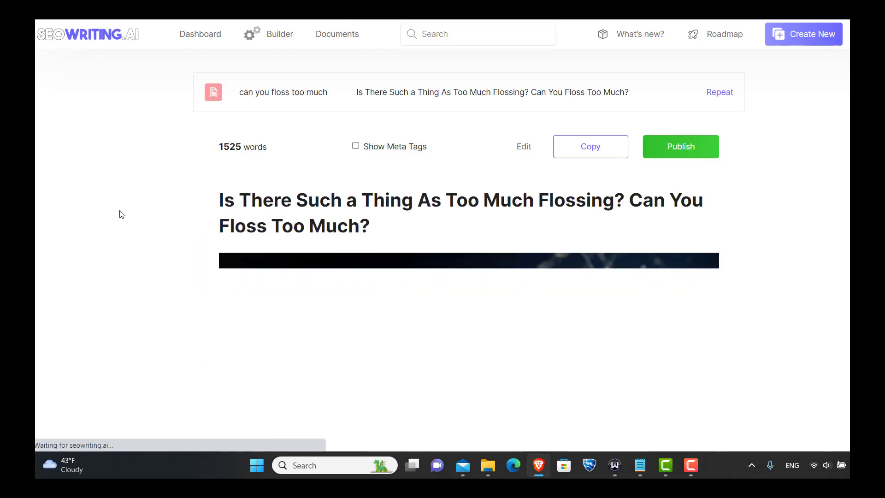
pyautogui.scroll(-3, 121, 214)
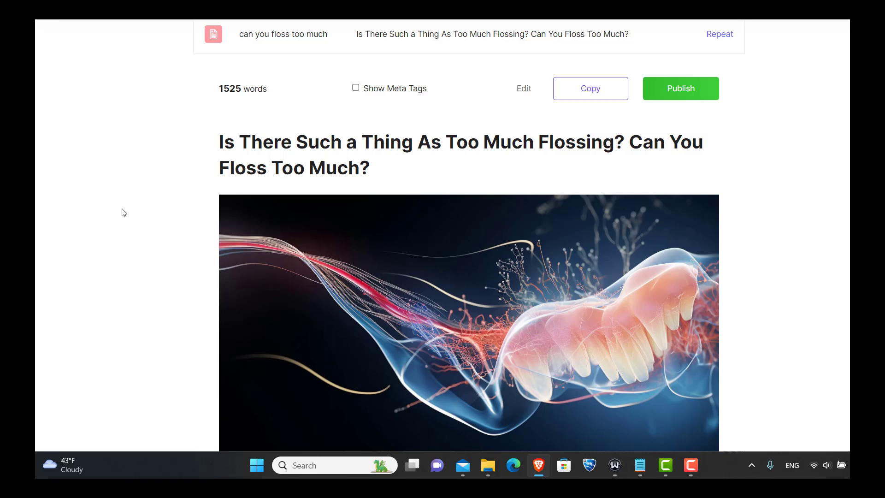
pyautogui.scroll(-3, 124, 213)
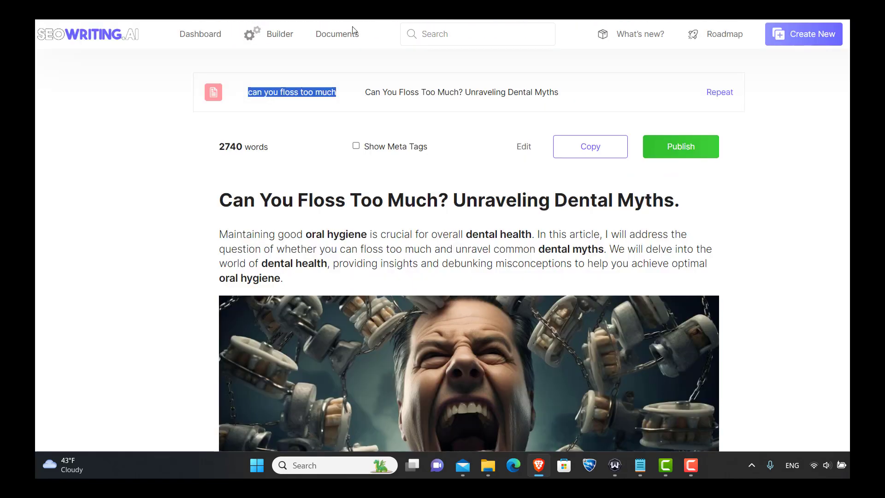
pyautogui.scroll(-20, 104, 243)
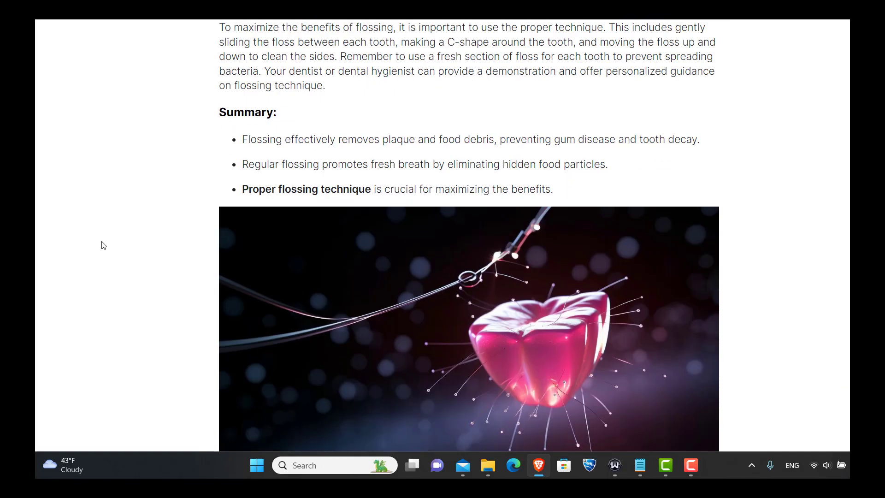
pyautogui.scroll(-20, 103, 246)
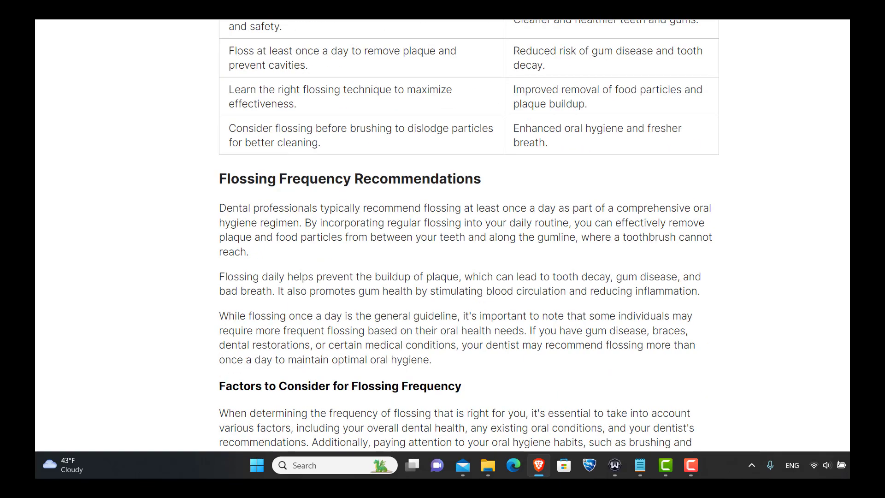
pyautogui.scroll(-20, 142, 297)
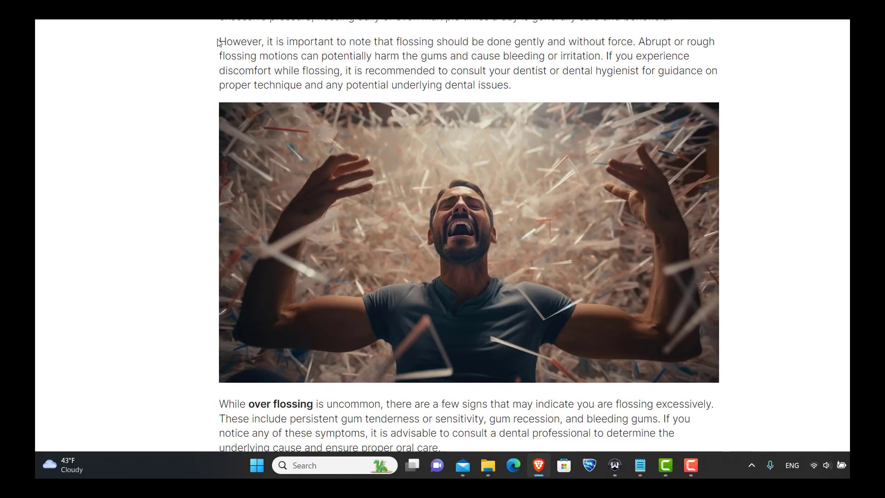
pyautogui.scroll(-15, 195, 302)
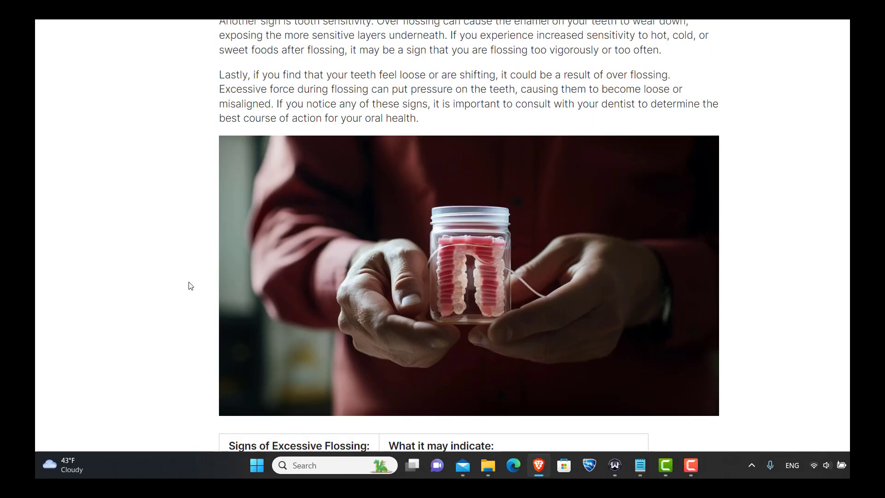
pyautogui.scroll(-20, 188, 259)
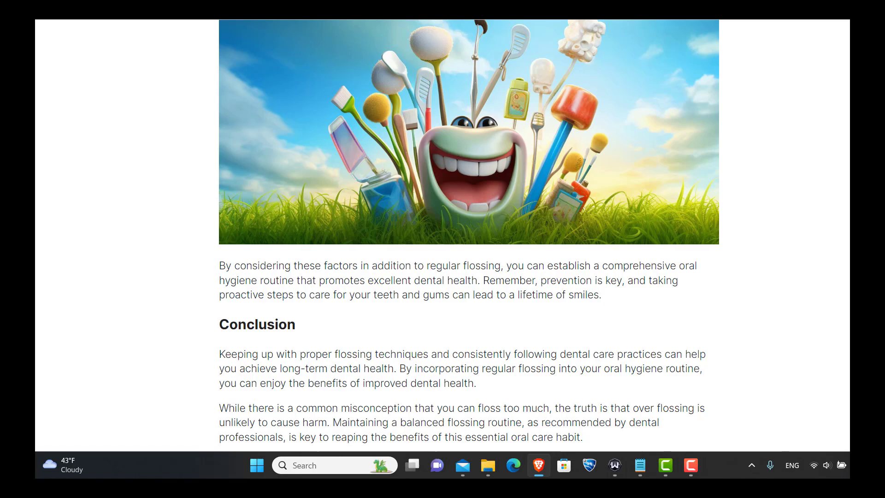
pyautogui.press('Home')
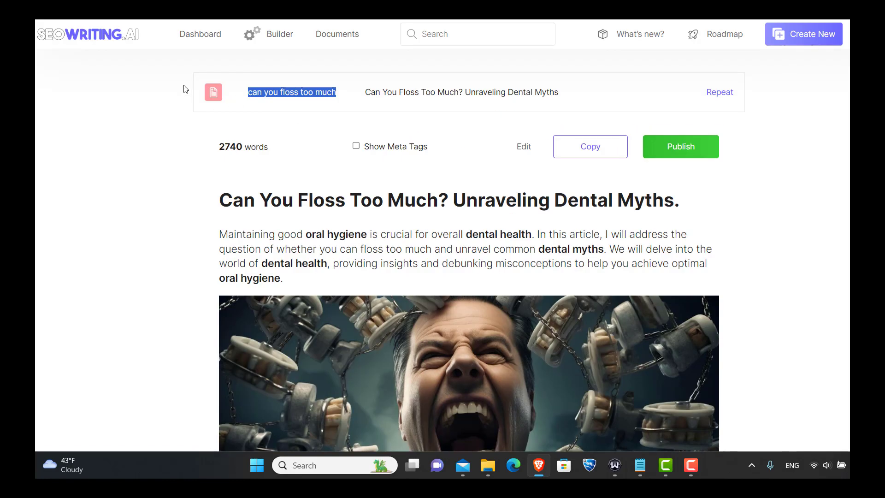
pyautogui.scroll(-8, 122, 239)
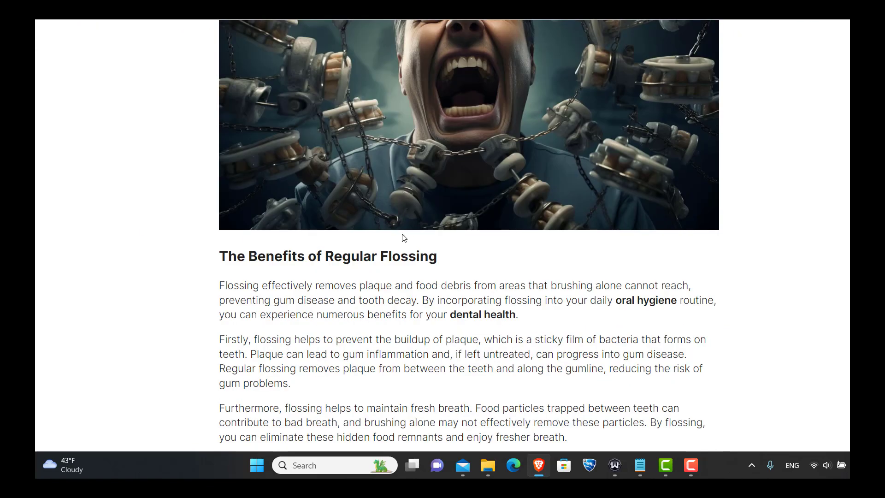
pyautogui.scroll(-2, 69, 198)
pyautogui.press('Home')
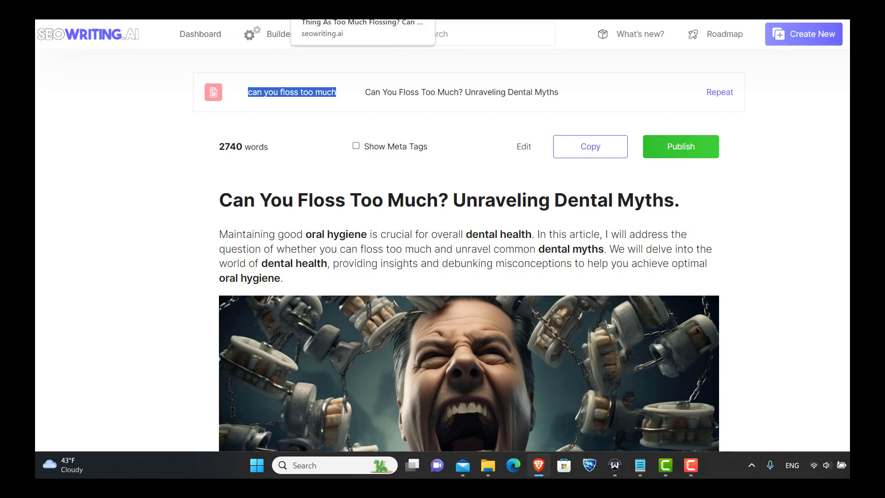
pyautogui.scroll(-10, 443, 235)
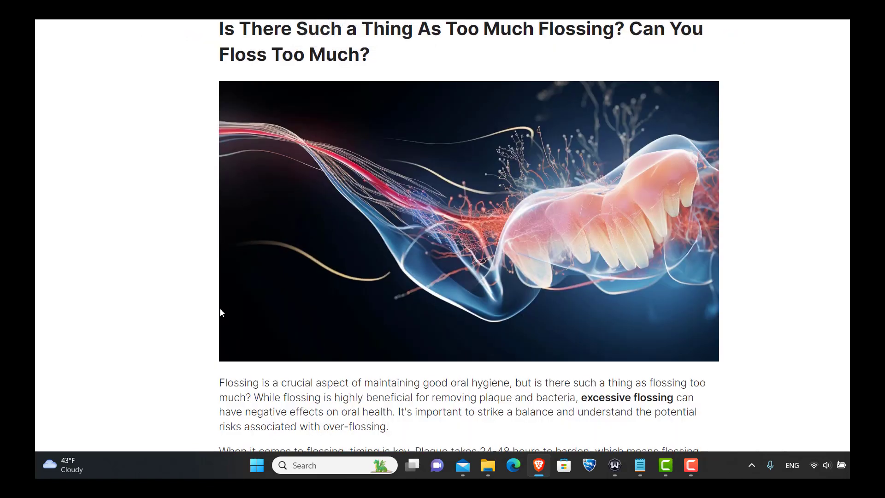
pyautogui.scroll(-8, 220, 308)
pyautogui.scroll(4, 217, 253)
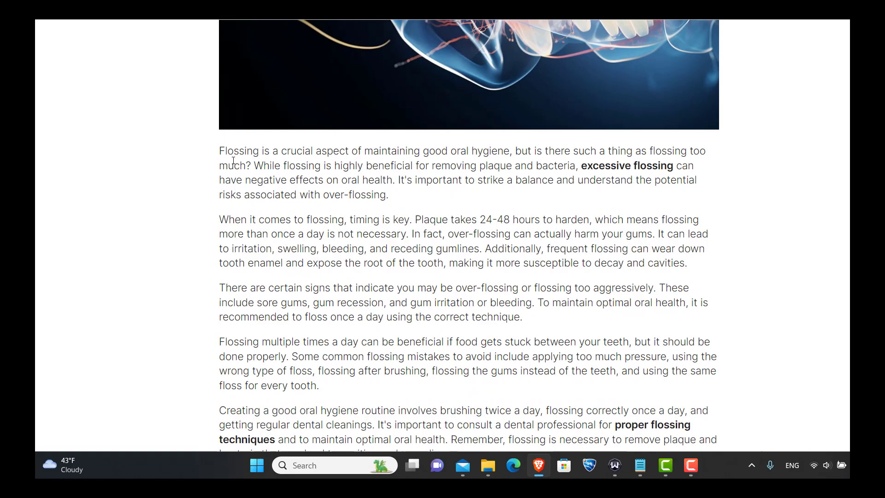
# - Select and copy the article's entire text
pyautogui.hotkey('ctrl', 'a')
pyautogui.scroll(-20, 462, 273)
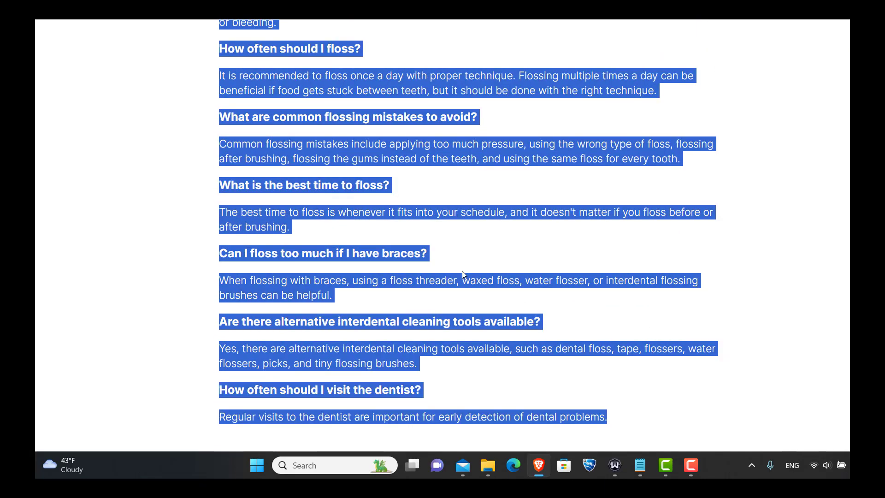
pyautogui.rightClick(462, 270)
pyautogui.click(482, 269)
# - Replace the RankIQ draft with the copied SEOWriting.ai article
pyautogui.hotkey('alt', 'Tab')
pyautogui.scroll(-20, 298, 202)
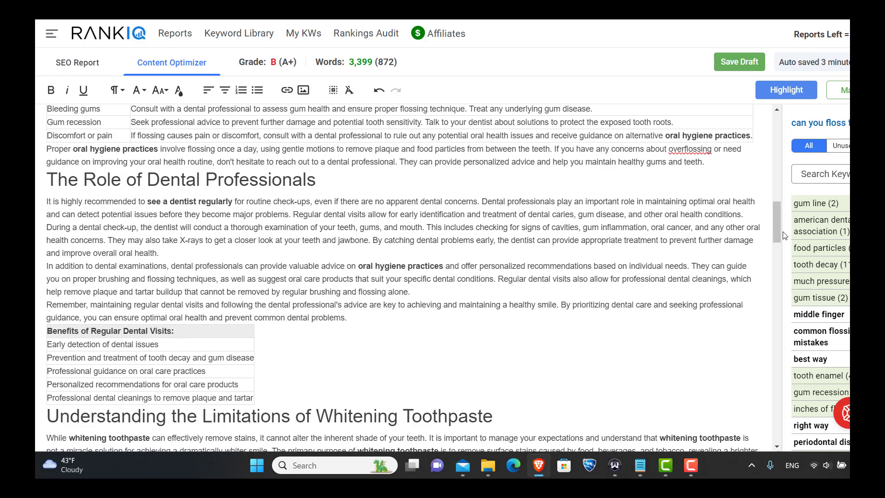
pyautogui.moveTo(695, 445); pyautogui.dragTo(700, 433)
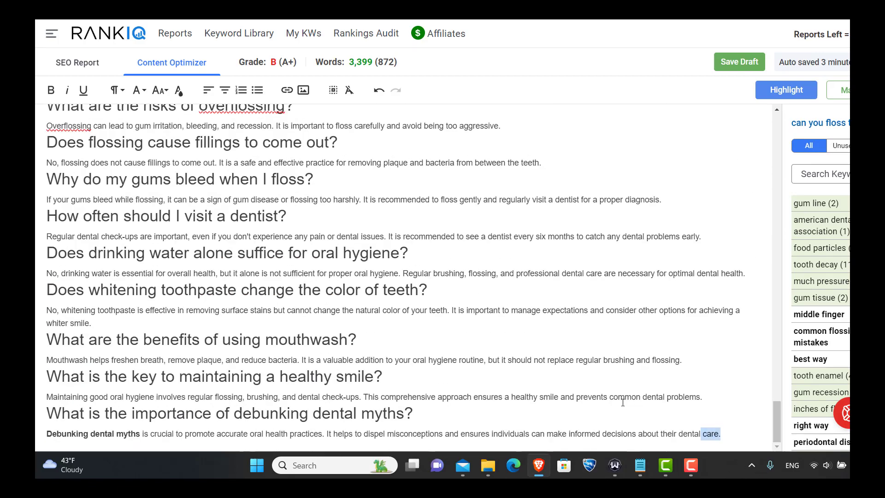
pyautogui.hotkey('ctrl', 'shift', 'Home')
pyautogui.press('BackSpace')
pyautogui.hotkey('ctrl', 'v')
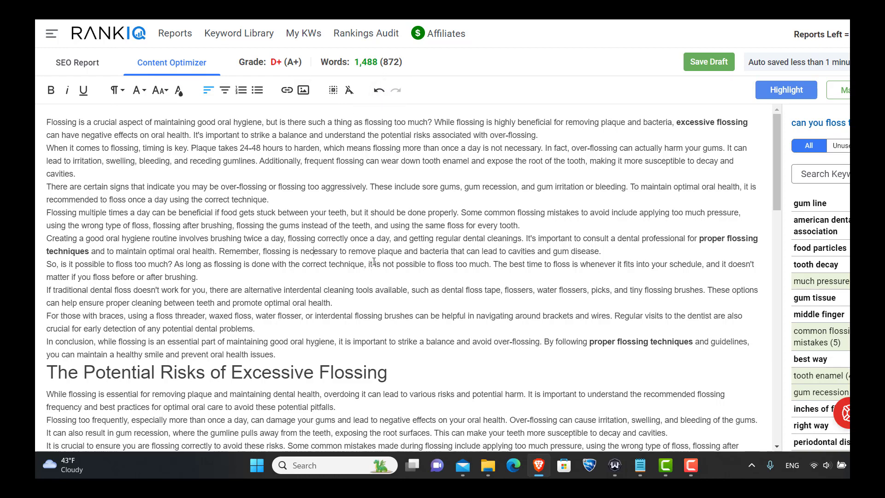
# - Undo twice to restore the 3,399-word article and add an empty line above its first paragraph
pyautogui.click(379, 94)
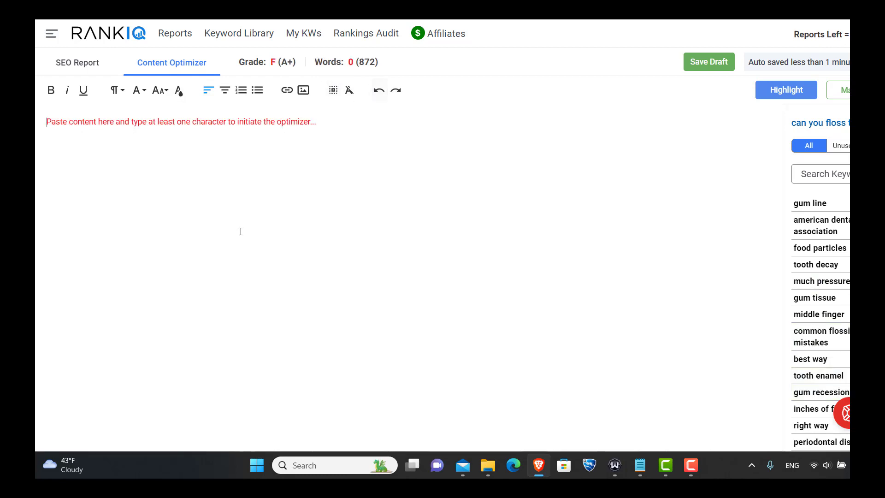
pyautogui.click(380, 91)
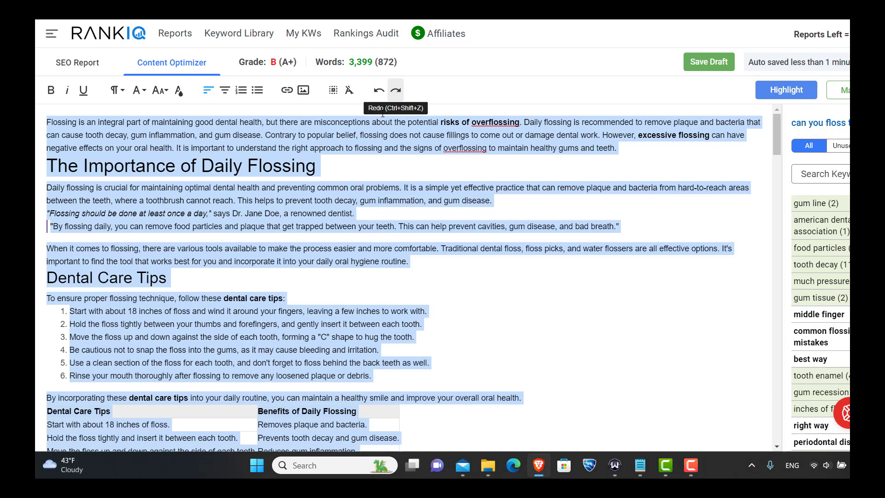
pyautogui.click(229, 179)
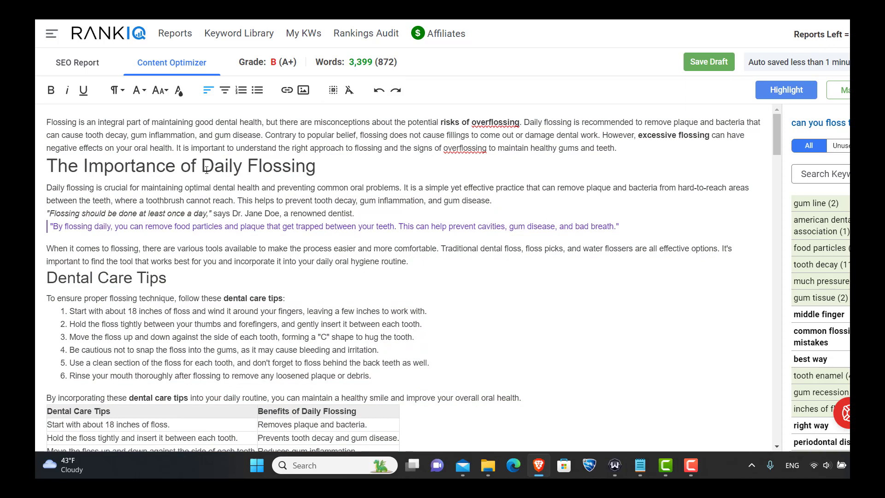
pyautogui.click(48, 122)
pyautogui.press('Return')
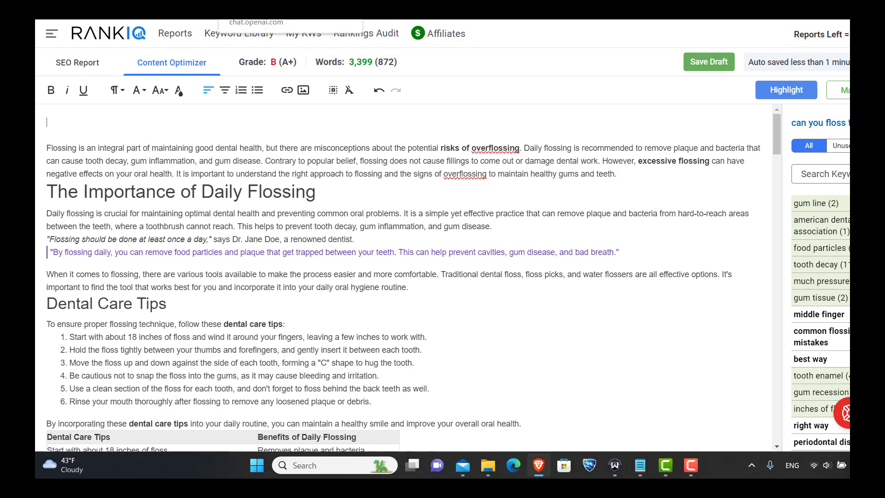
# - Copy the sixth suggested blog title from the ChatGPT conversation
pyautogui.click(331, 21)
pyautogui.scroll(8, 389, 318)
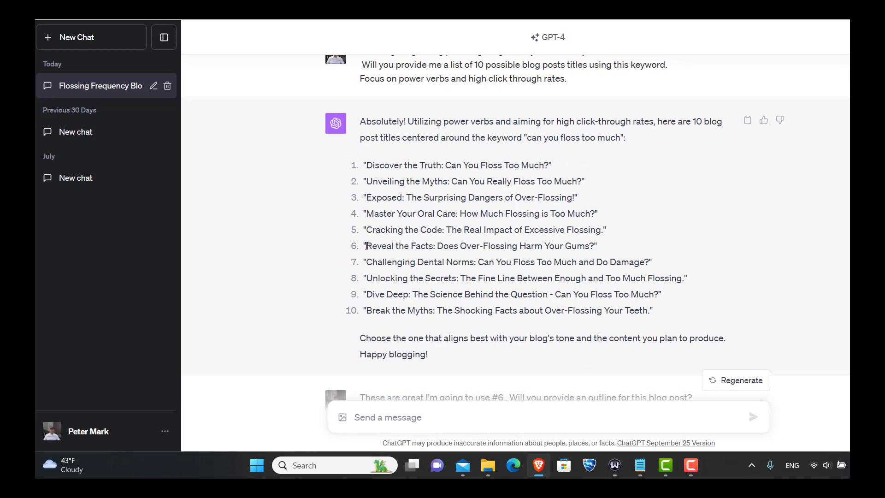
pyautogui.moveTo(367, 245); pyautogui.dragTo(595, 255)
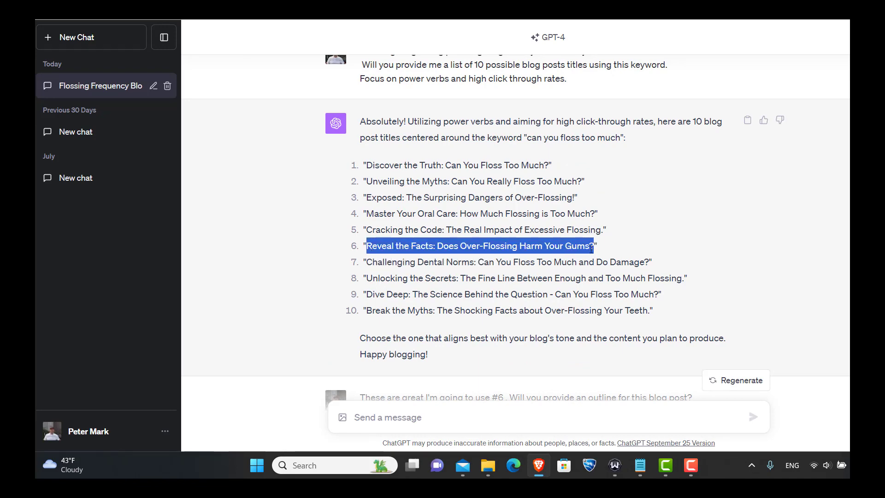
pyautogui.rightClick(592, 249)
pyautogui.click(608, 256)
pyautogui.hotkey('ctrl', 'Tab')
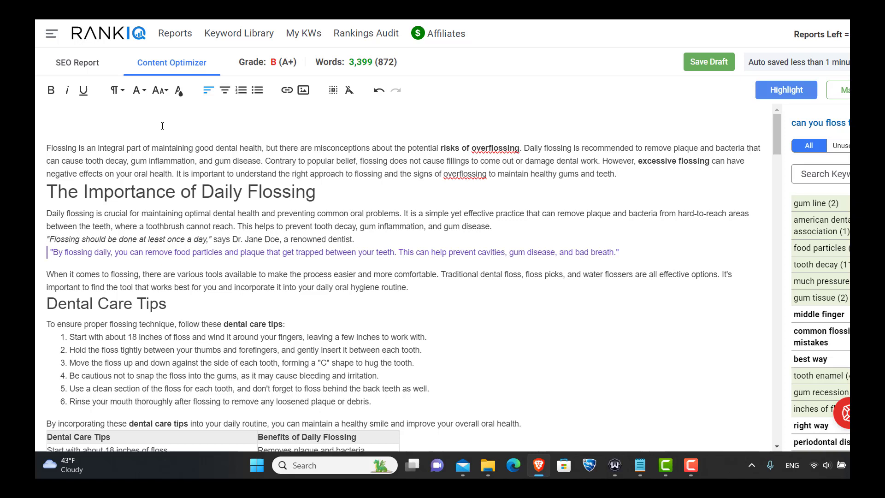
# - Paste 'Reveal the Facts: Does Over-Flossing Harm Your Gums?' on the first line and make it Heading 1
pyautogui.hotkey('ctrl', 'v')
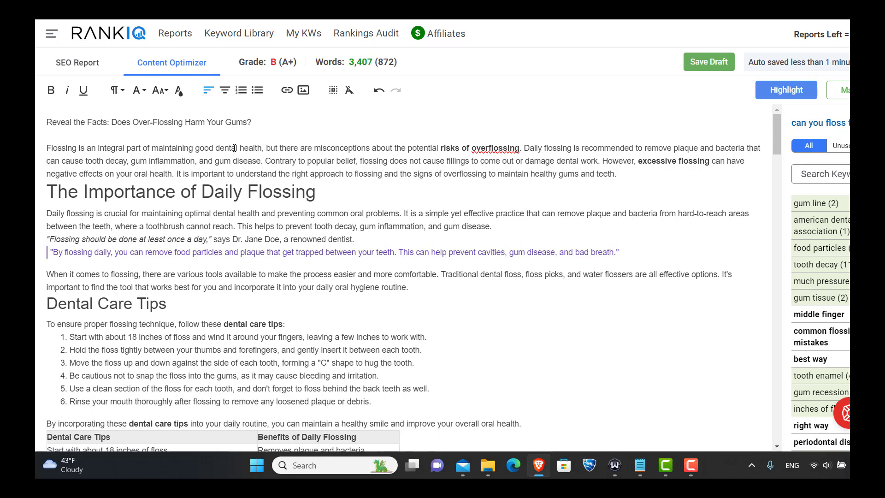
pyautogui.moveTo(256, 122); pyautogui.dragTo(44, 122)
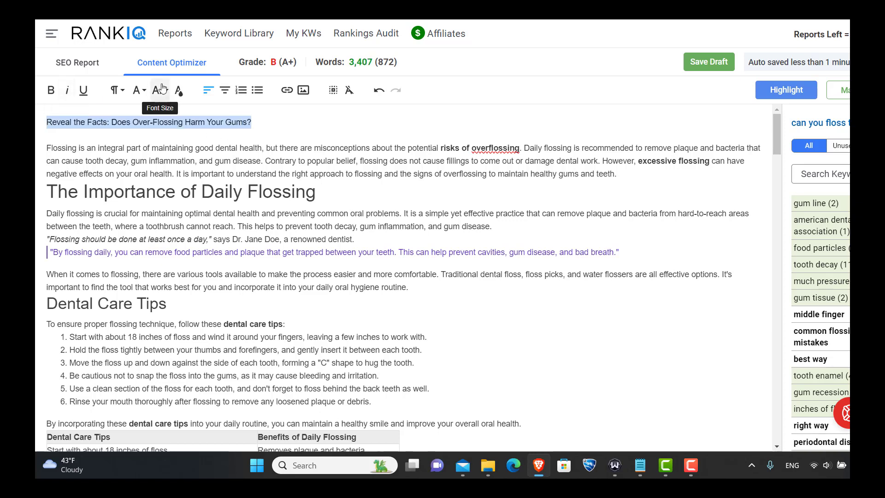
pyautogui.click(119, 95)
pyautogui.click(152, 138)
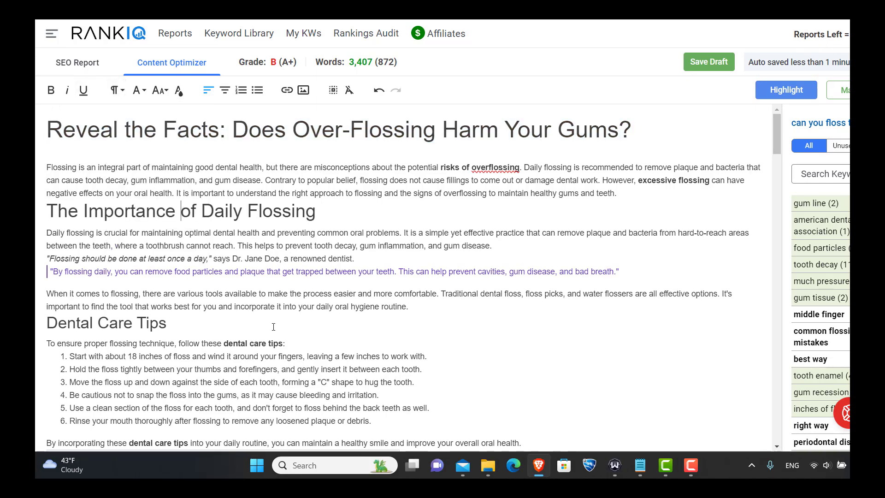
pyautogui.scroll(-15, 272, 329)
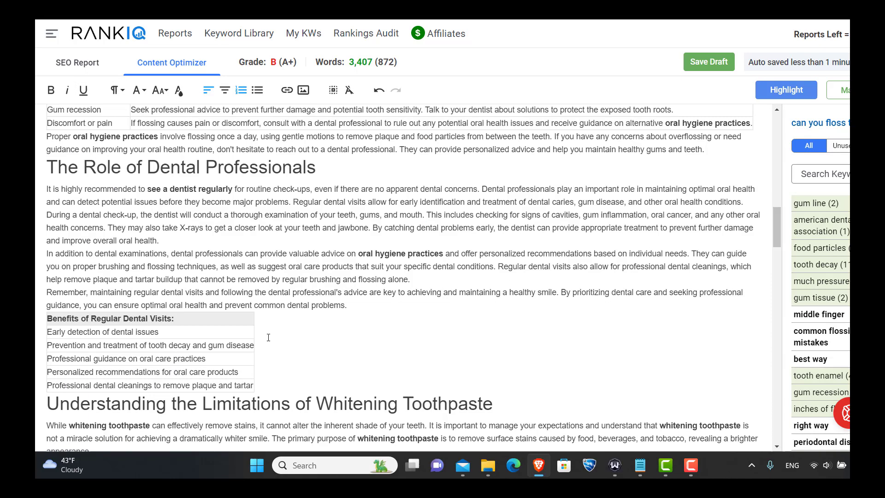
pyautogui.scroll(-10, 270, 331)
pyautogui.scroll(-8, 272, 322)
pyautogui.scroll(10, 276, 307)
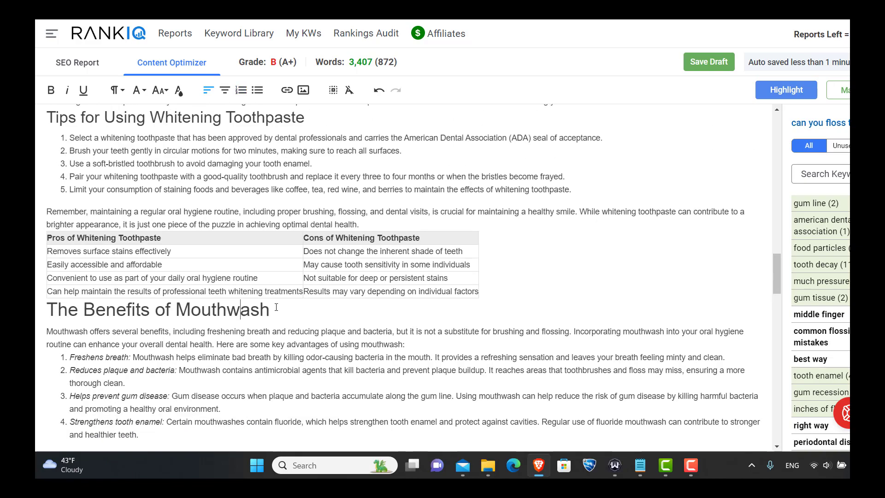
pyautogui.scroll(20, 276, 307)
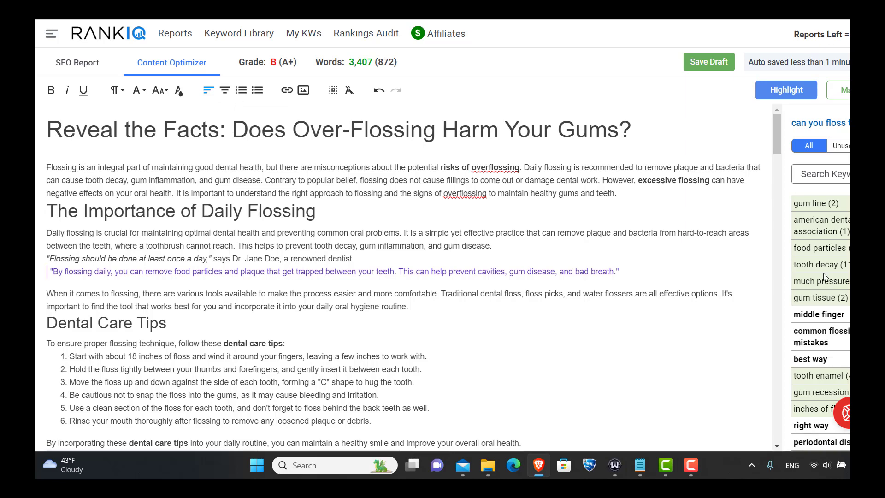
pyautogui.scroll(-15, 360, 266)
pyautogui.scroll(7, 257, 317)
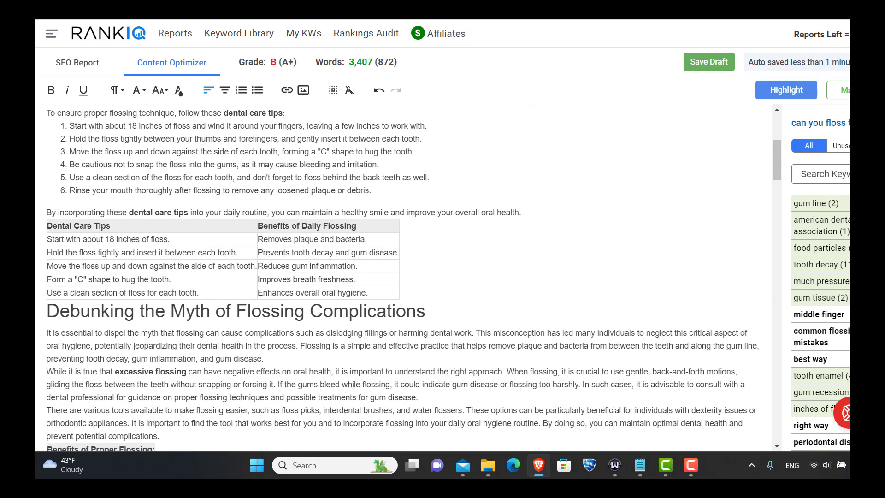
pyautogui.scroll(-4, 837, 264)
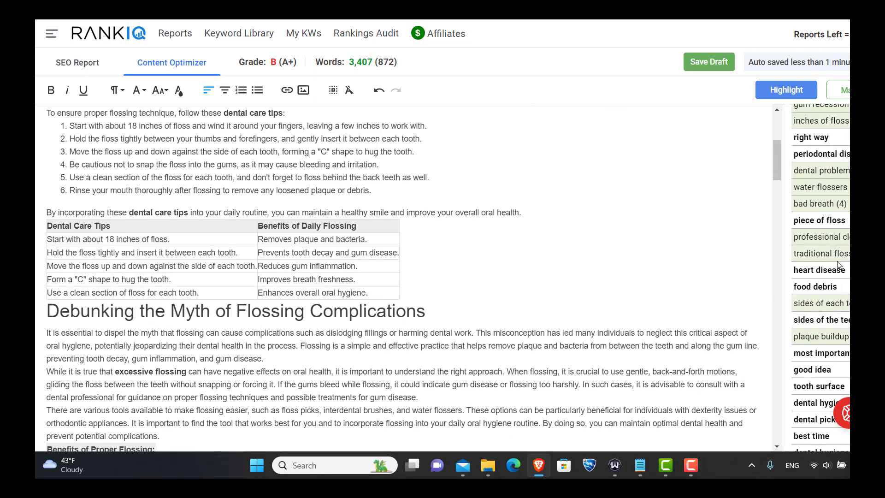
pyautogui.scroll(3, 837, 264)
pyautogui.scroll(1, 834, 249)
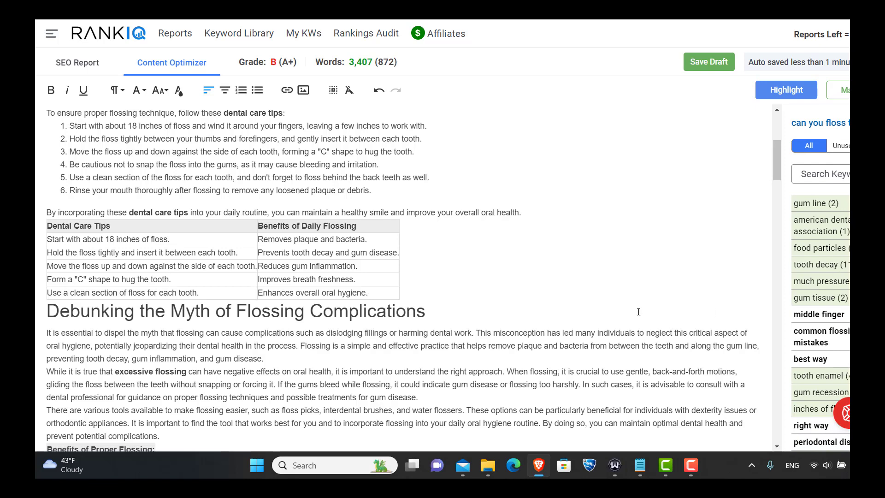
pyautogui.scroll(5, 382, 288)
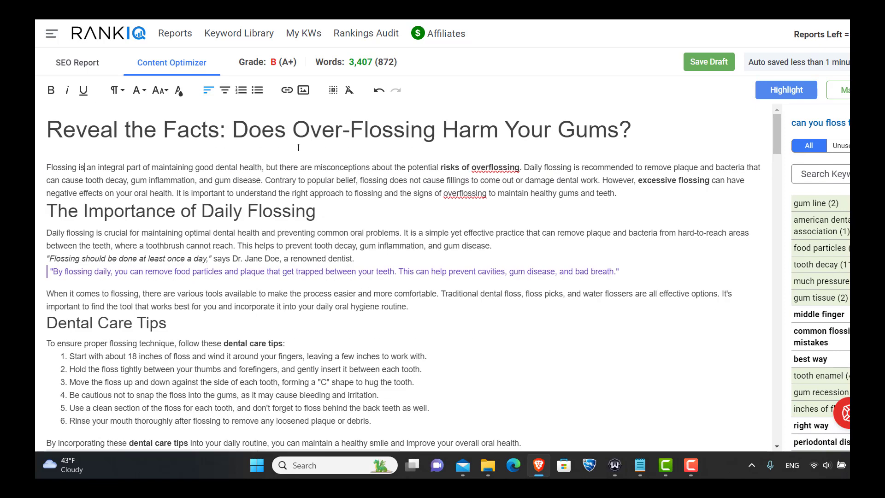
pyautogui.scroll(-6, 185, 368)
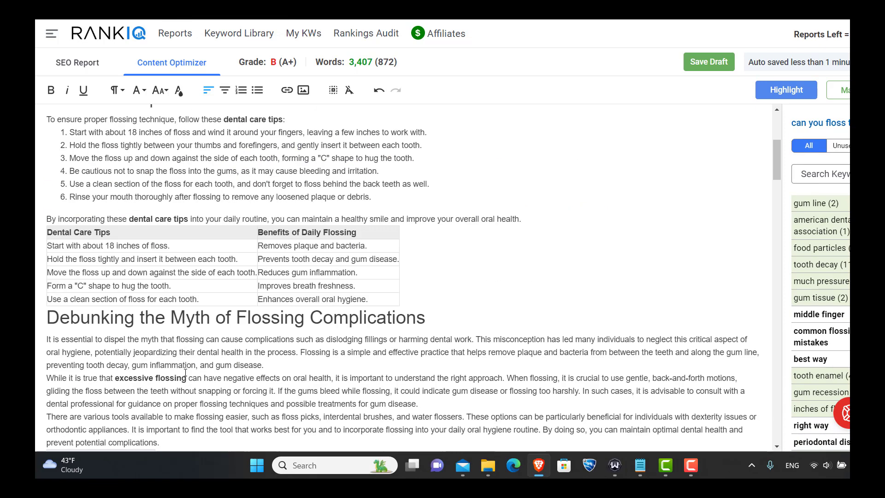
pyautogui.scroll(-10, 186, 368)
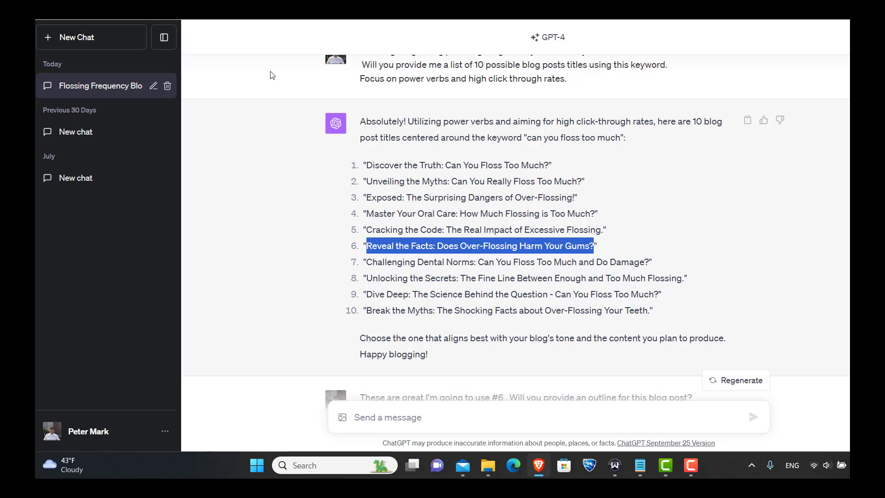
pyautogui.scroll(1, 244, 134)
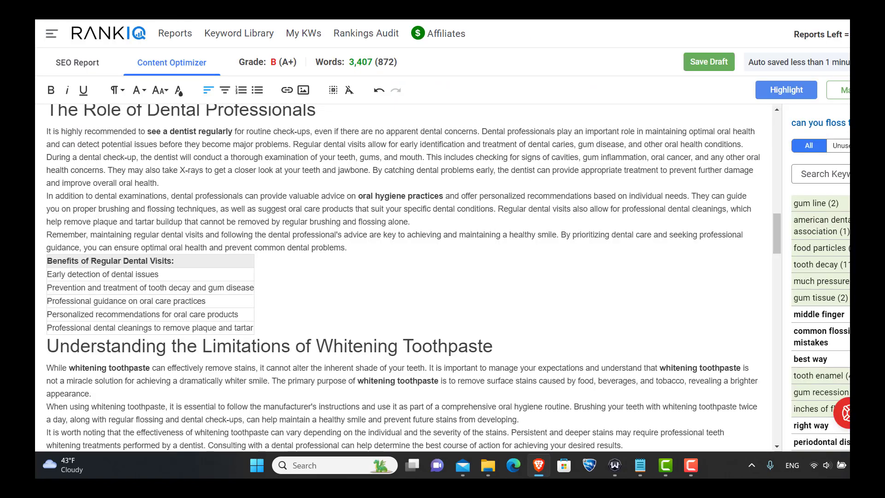
pyautogui.scroll(5, 223, 329)
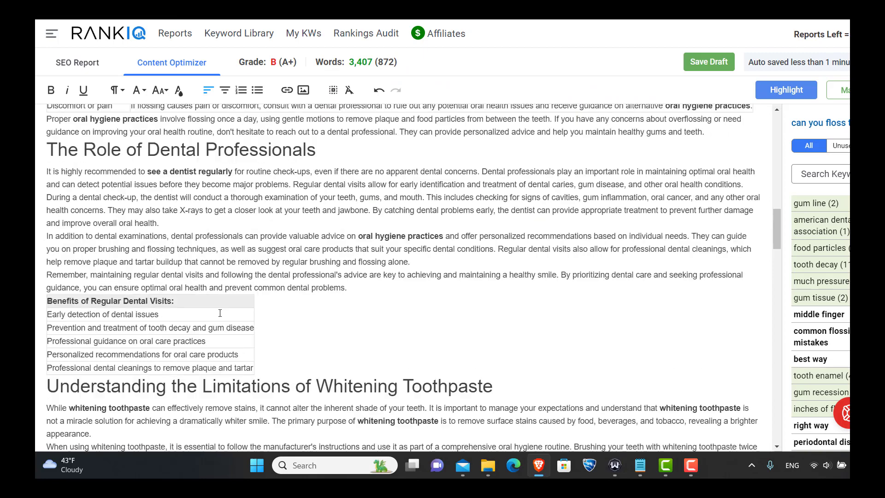
pyautogui.scroll(10, 223, 328)
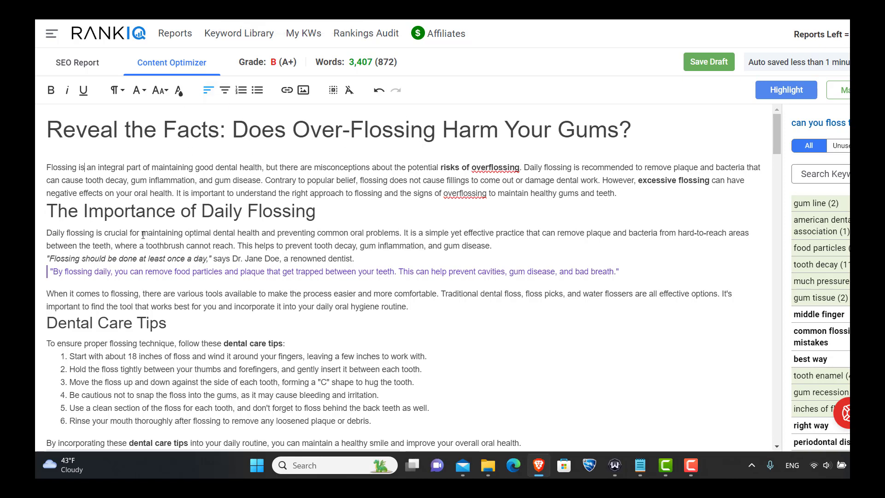
# - Check ChatGPT's title list, then compare the article's word count against the 872-word target
pyautogui.hotkey('alt', 'Tab')
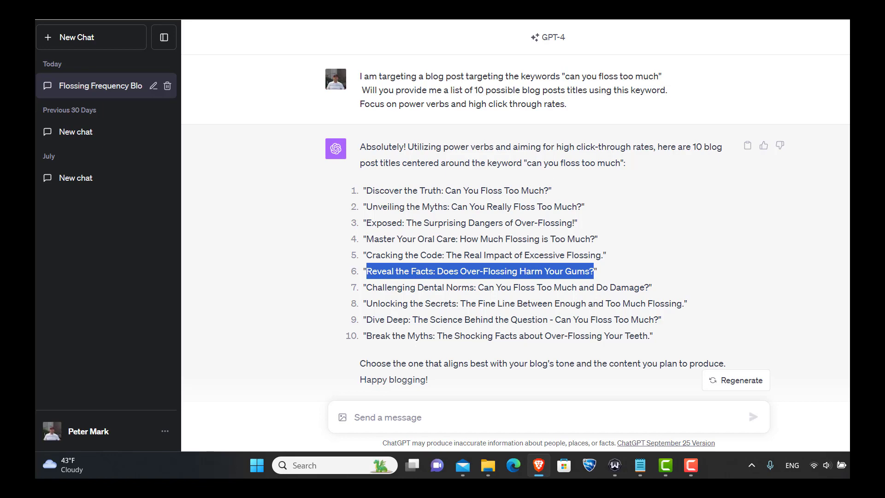
pyautogui.hotkey('alt', 'Tab')
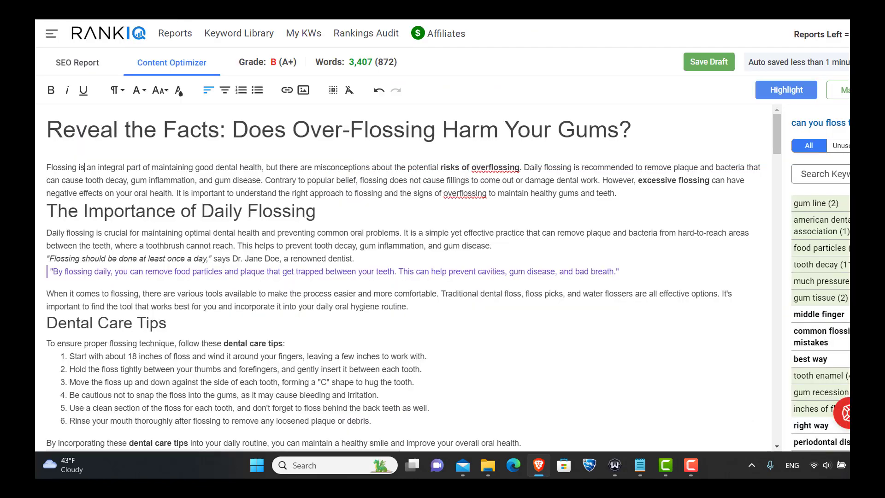
pyautogui.scroll(-4, 455, 371)
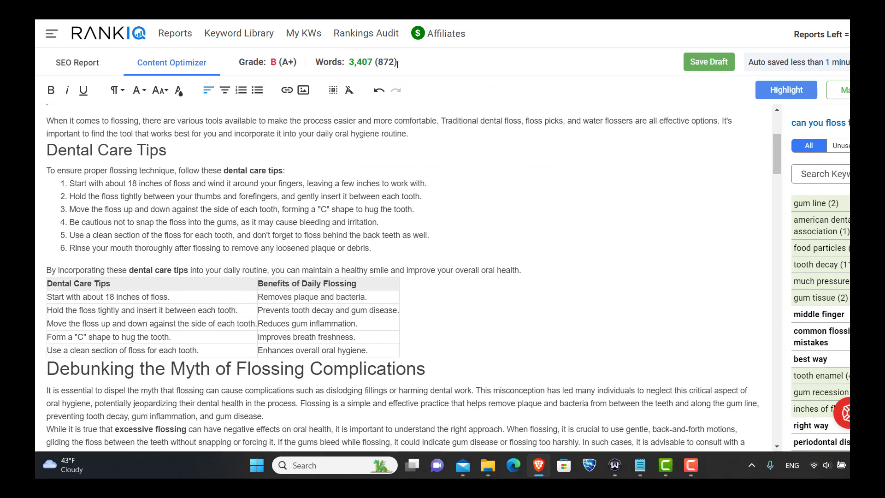
pyautogui.moveTo(398, 64); pyautogui.dragTo(347, 65)
pyautogui.click(358, 61)
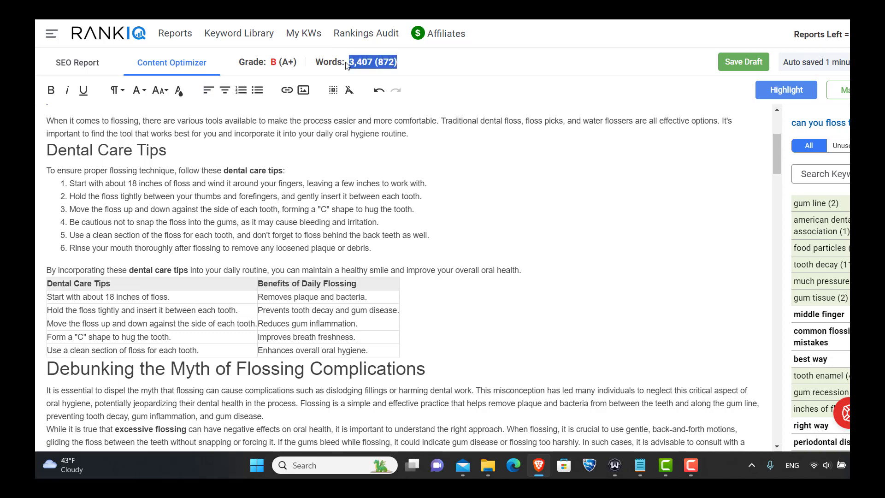
pyautogui.scroll(4, 387, 261)
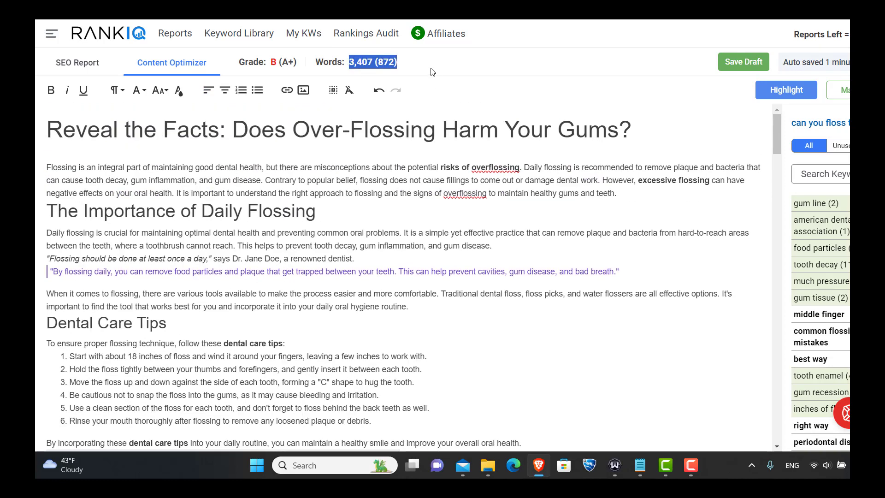
pyautogui.click(393, 64)
pyautogui.moveTo(399, 64); pyautogui.dragTo(376, 63)
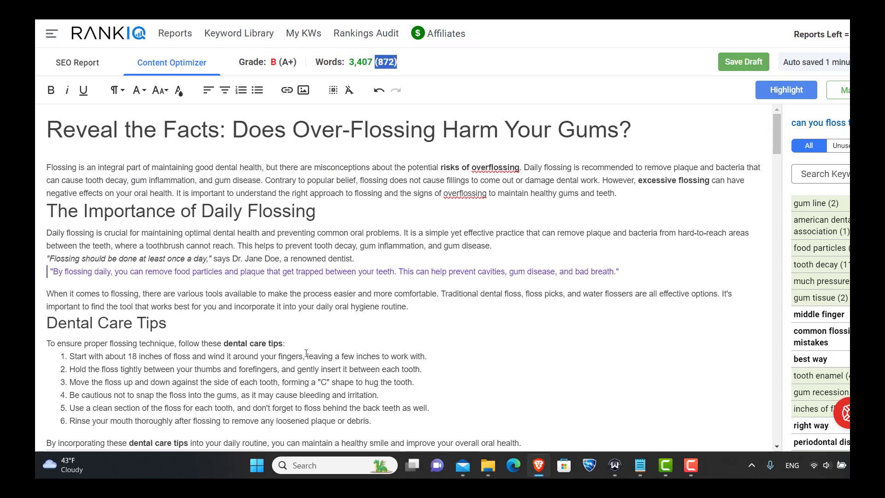
pyautogui.scroll(-5, 306, 353)
pyautogui.scroll(5, 351, 192)
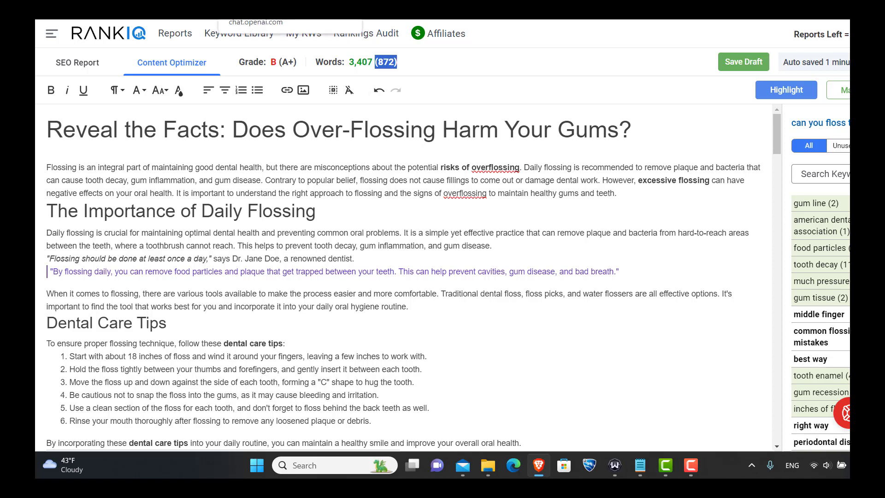
# - Bring up the SEOWriting.ai 'Can You Floss Too Much?' article, select its whole text, then deselect it
pyautogui.click(258, 13)
pyautogui.scroll(7, 202, 286)
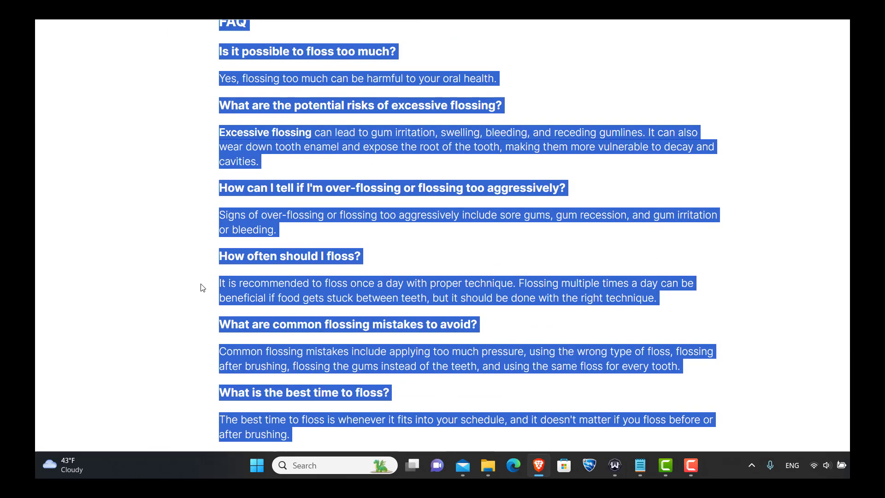
pyautogui.hotkey('ctrl', 'Tab')
pyautogui.scroll(3, 236, 160)
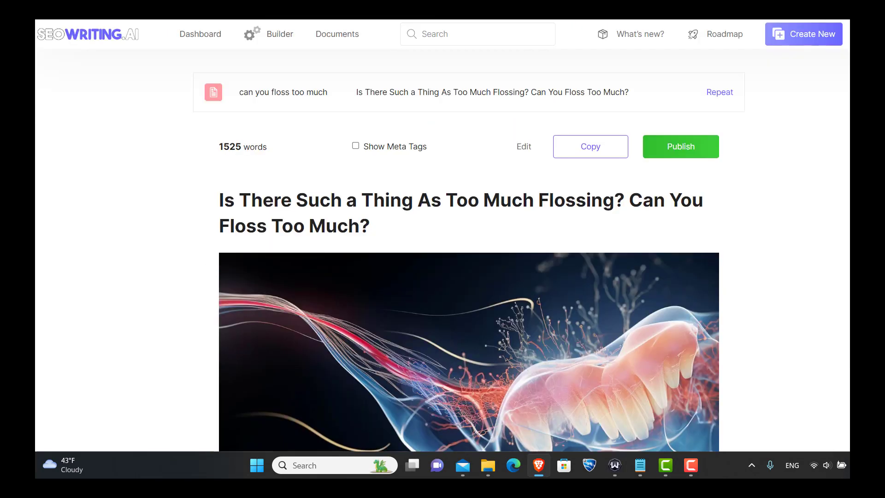
pyautogui.hotkey('ctrl', 'a')
pyautogui.scroll(-15, 175, 295)
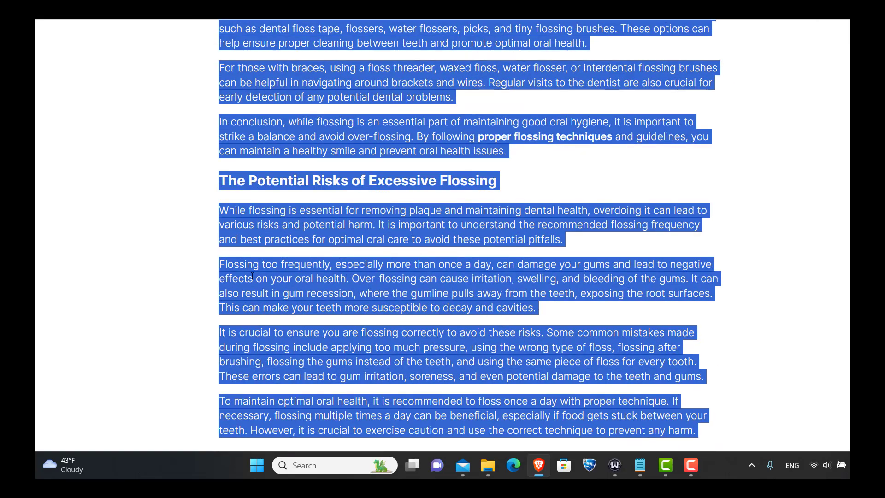
pyautogui.click(257, 275)
pyautogui.scroll(20, 429, 177)
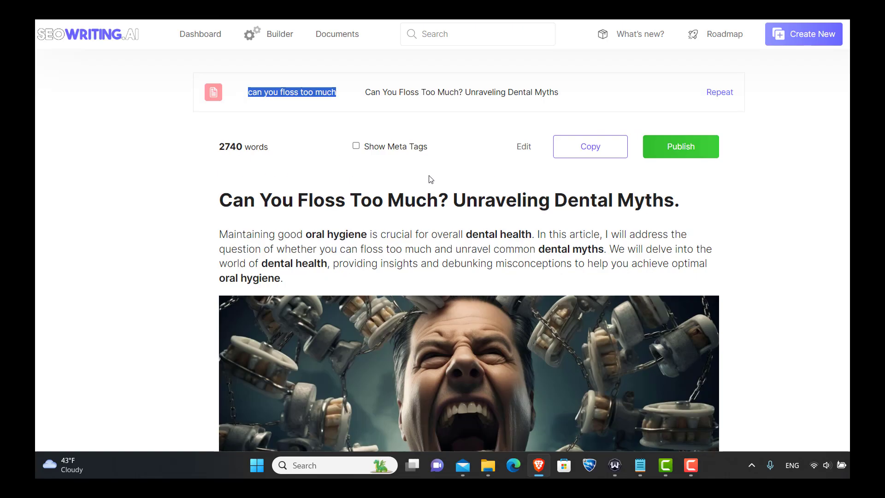
# - Read down the article, briefly highlighting a quote and the first Summary bullet
pyautogui.scroll(-15, 277, 207)
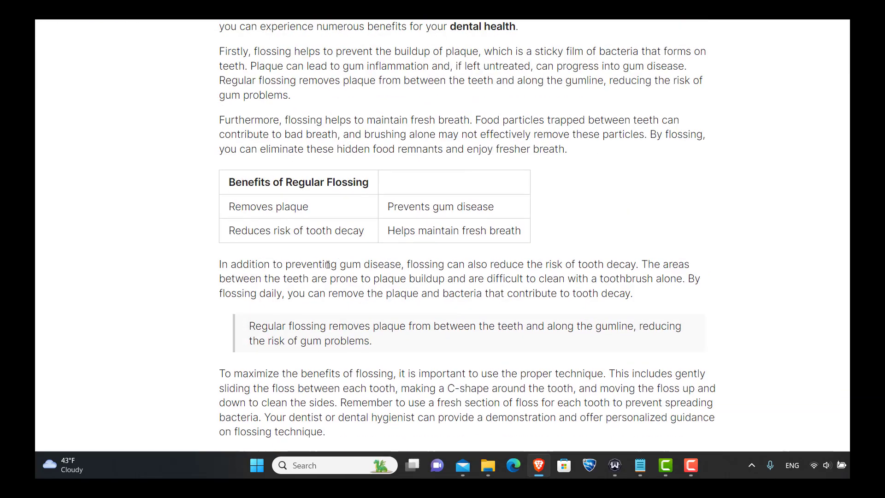
pyautogui.scroll(-2, 238, 175)
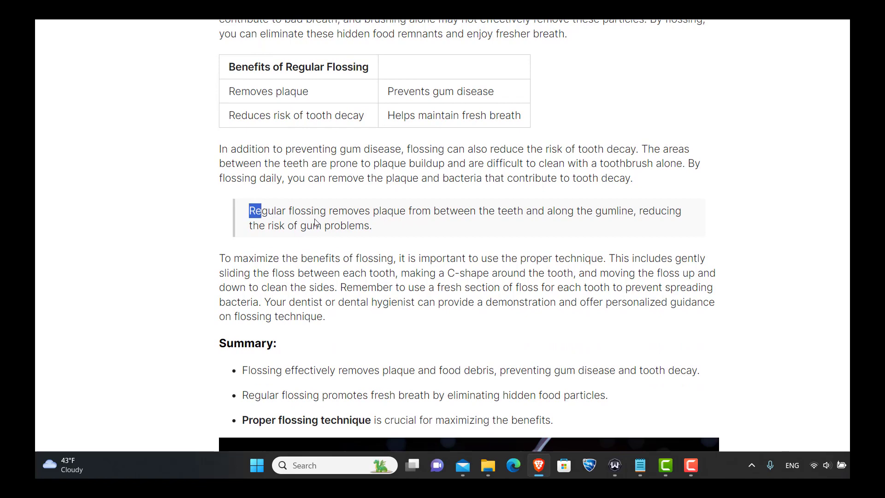
pyautogui.moveTo(315, 223); pyautogui.dragTo(193, 255)
pyautogui.click(184, 277)
pyautogui.scroll(-3, 250, 203)
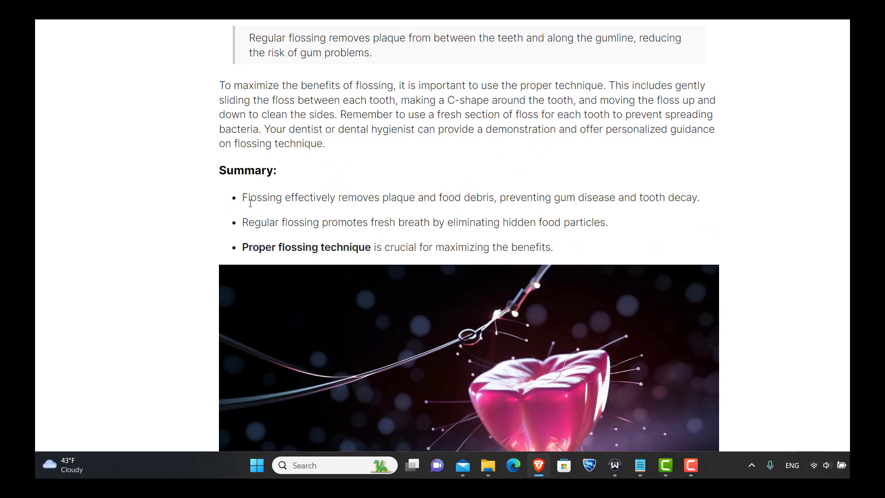
pyautogui.moveTo(238, 205); pyautogui.dragTo(195, 292)
pyautogui.click(154, 290)
pyautogui.scroll(-14, 154, 290)
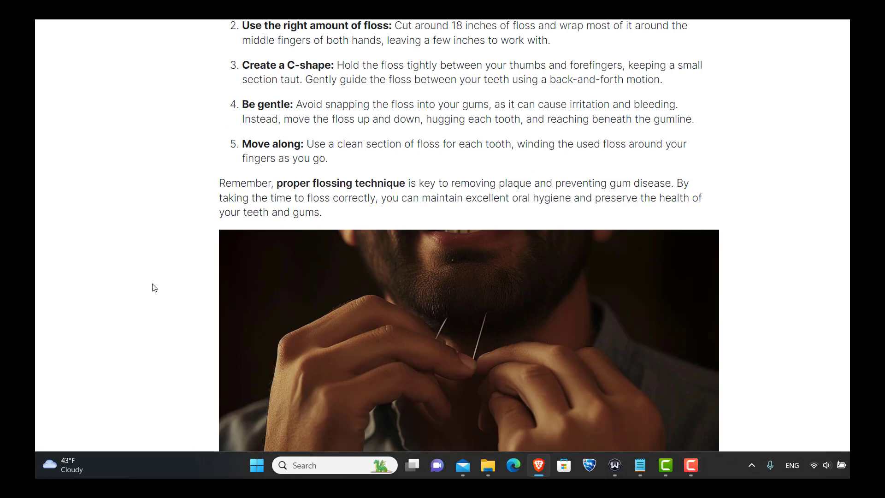
# - Scroll on down to the article's FAQ, then jump back to the top
pyautogui.scroll(-19, 149, 285)
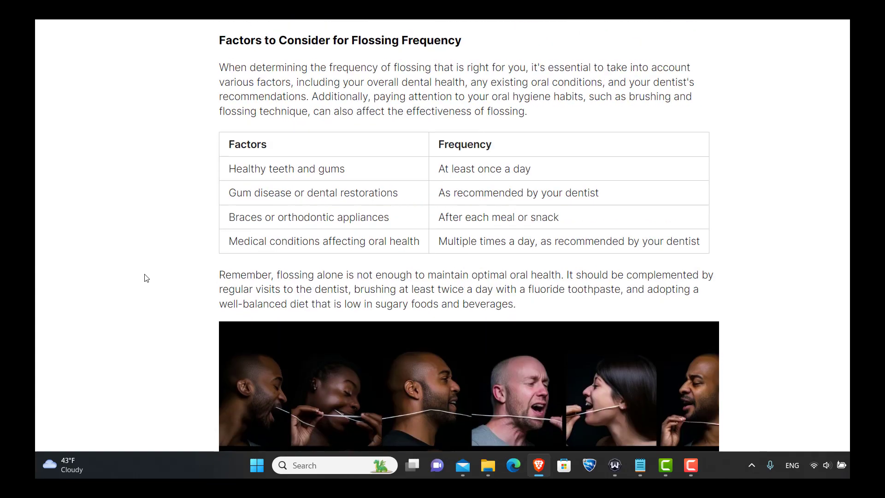
pyautogui.scroll(-20, 135, 288)
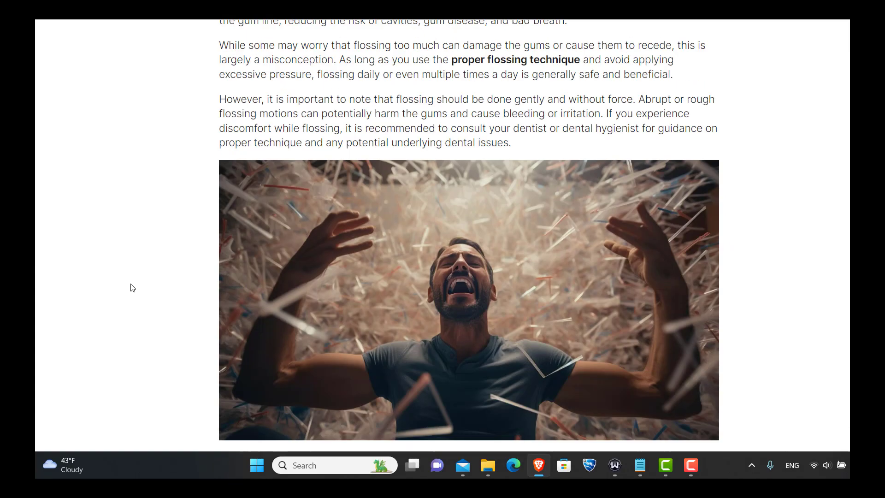
pyautogui.scroll(-20, 132, 286)
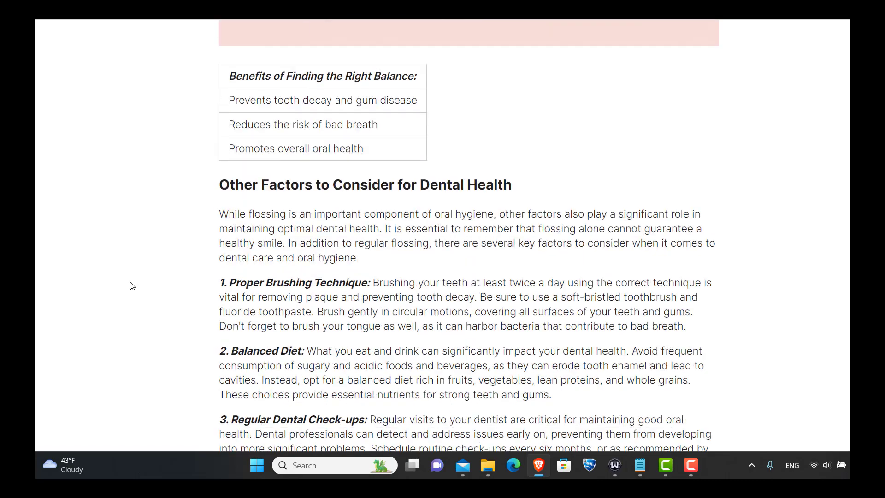
pyautogui.scroll(5, 131, 285)
pyautogui.scroll(-4, 131, 285)
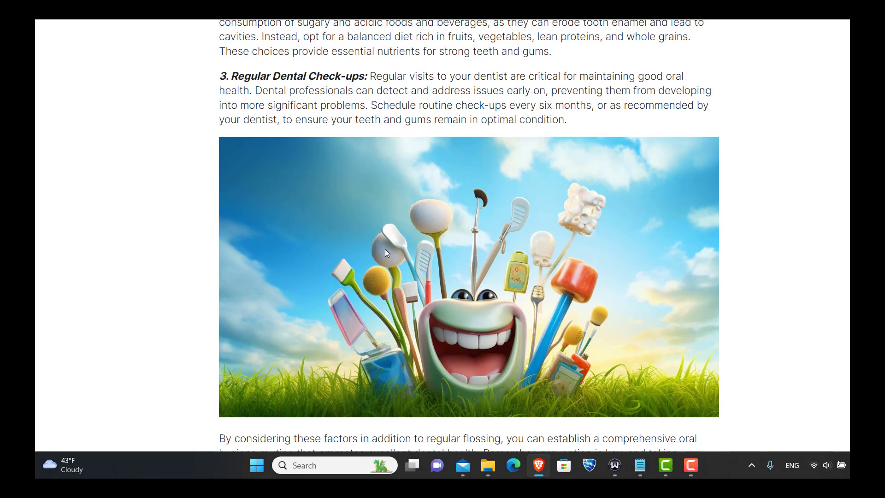
pyautogui.scroll(-9, 193, 239)
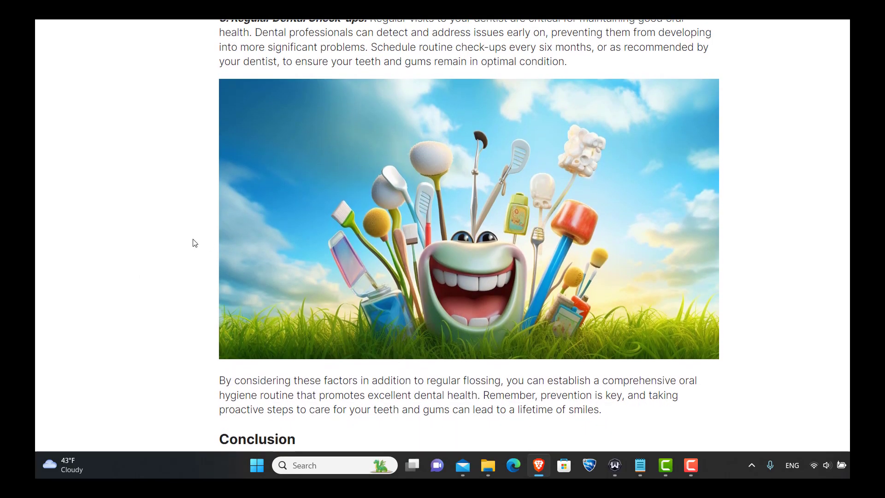
pyautogui.scroll(-4, 193, 239)
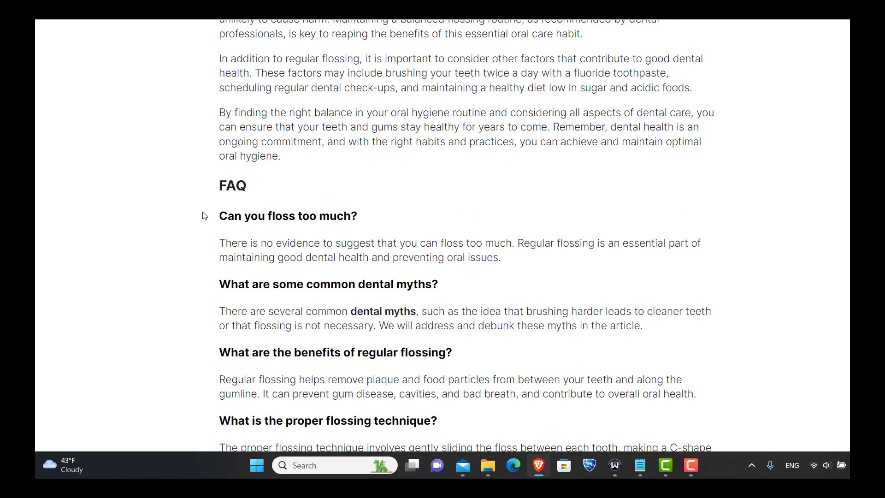
pyautogui.scroll(-9, 204, 215)
pyautogui.scroll(11, 205, 216)
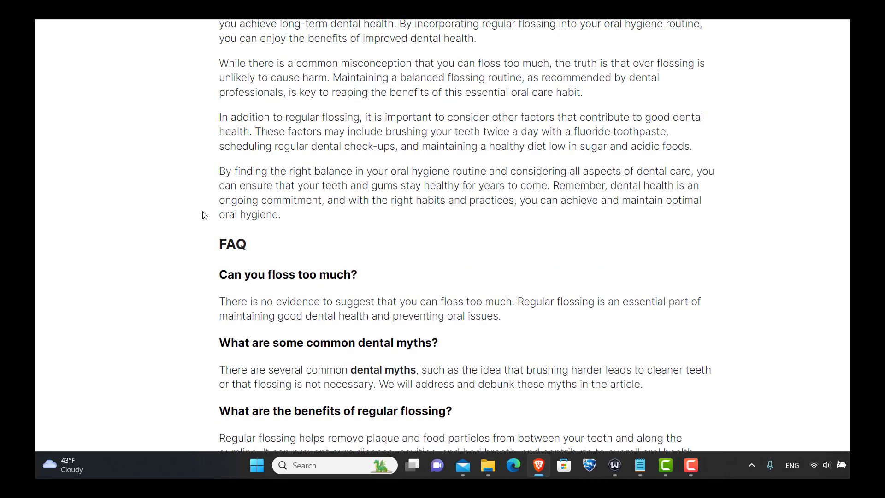
pyautogui.press('Home')
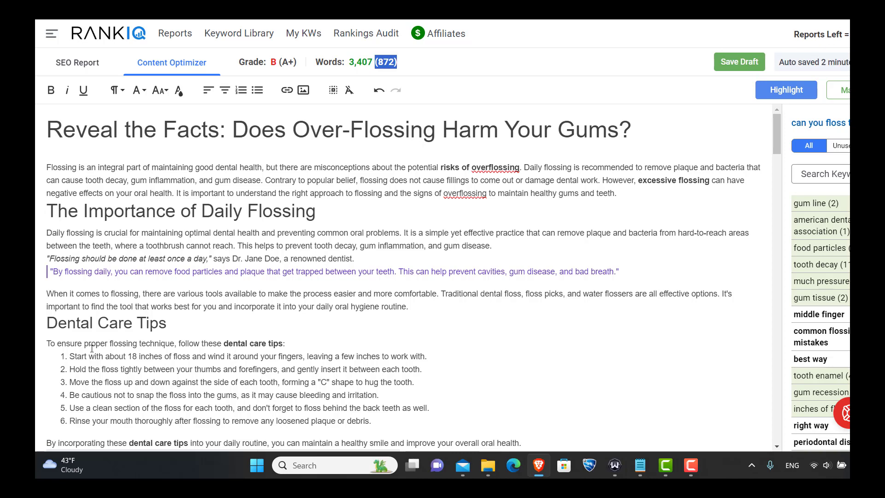
# - Glance at the Copyscape results, then return to the SEOWriting.ai flossing article
pyautogui.hotkey('ctrl', 'Tab')
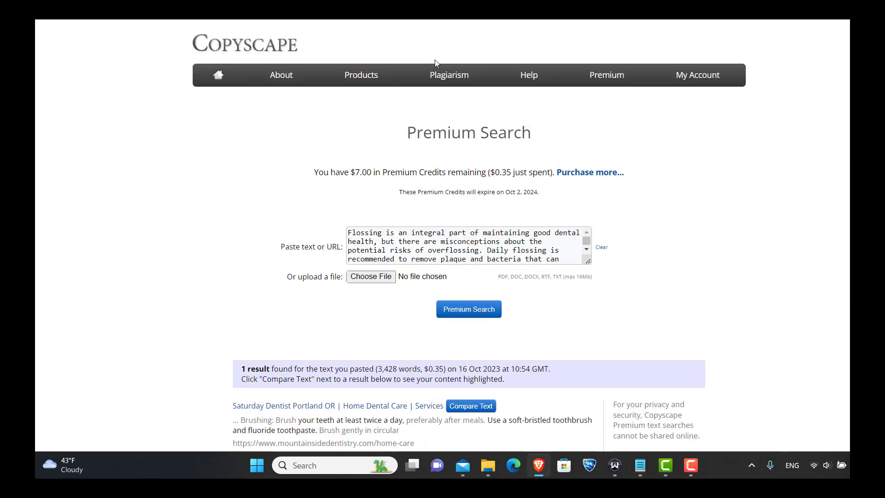
pyautogui.hotkey('ctrl', 'Tab')
pyautogui.hotkey('ctrl', 'Tab')
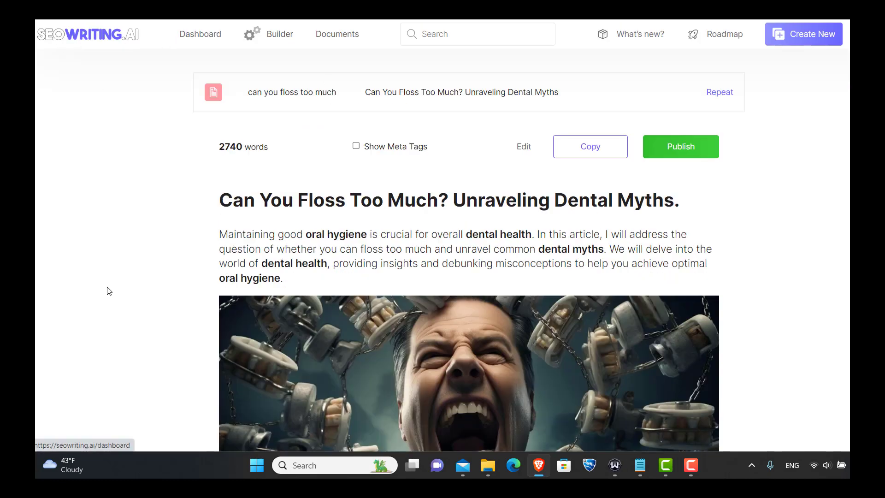
pyautogui.scroll(-9, 123, 312)
pyautogui.scroll(9, 122, 312)
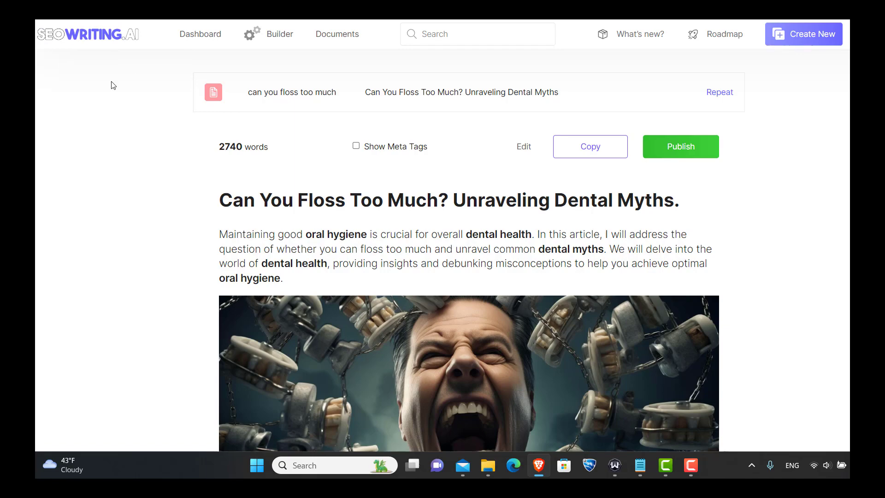
# - Skim the flossing article again and highlight its title text
pyautogui.scroll(-7, 201, 320)
pyautogui.scroll(-20, 202, 321)
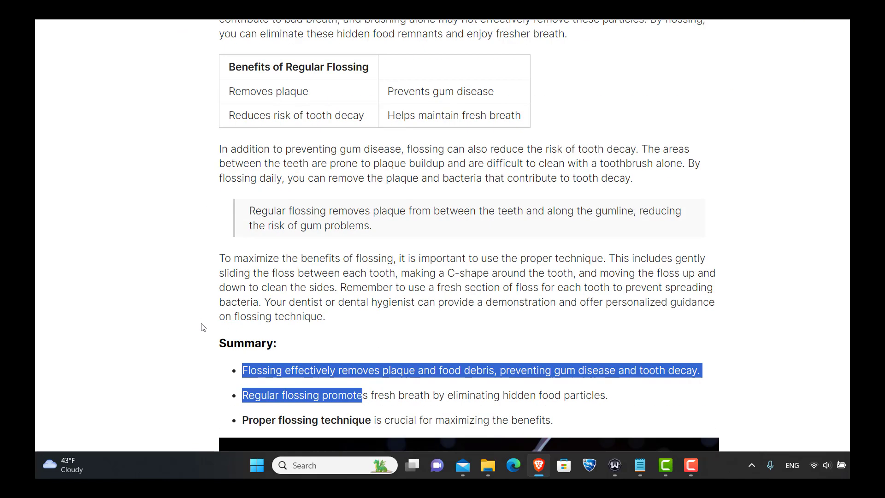
pyautogui.scroll(10, 201, 326)
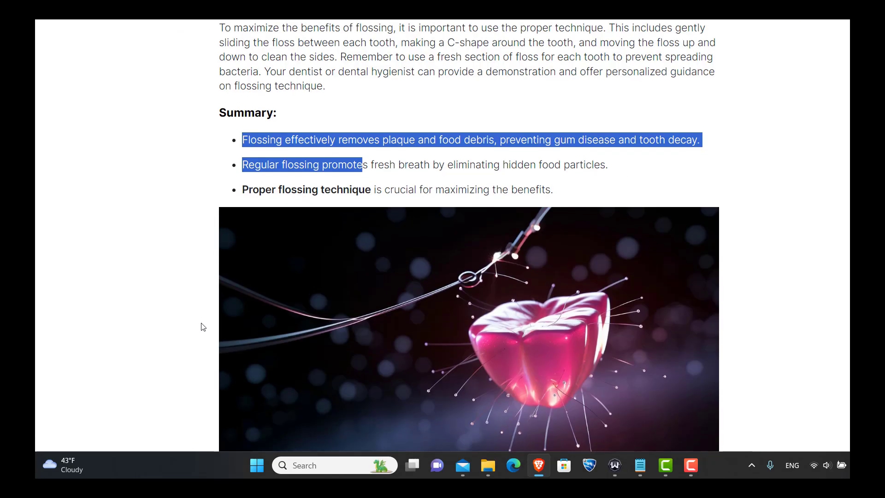
pyautogui.scroll(4, 183, 313)
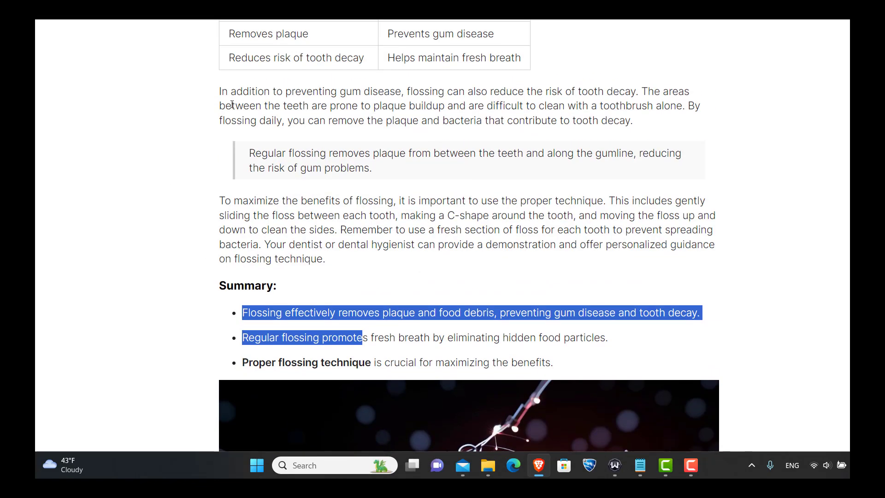
pyautogui.scroll(20, 138, 322)
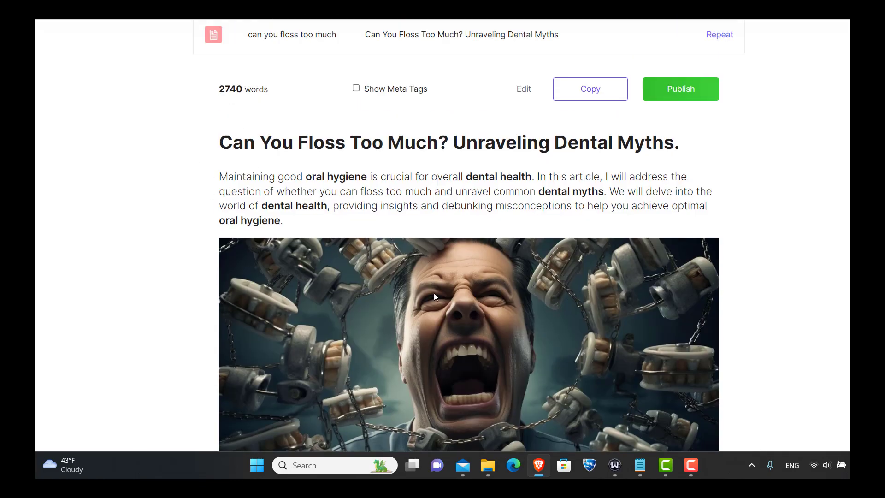
pyautogui.moveTo(218, 139); pyautogui.dragTo(278, 177)
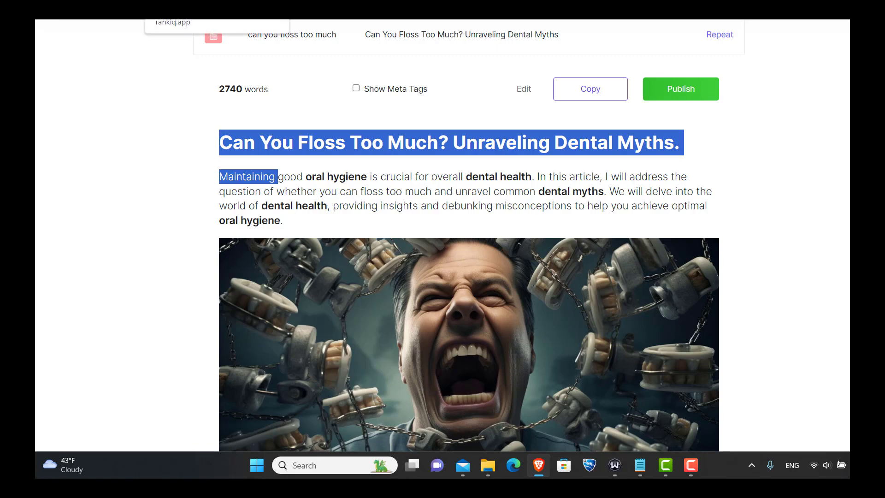
pyautogui.scroll(-10, 206, 372)
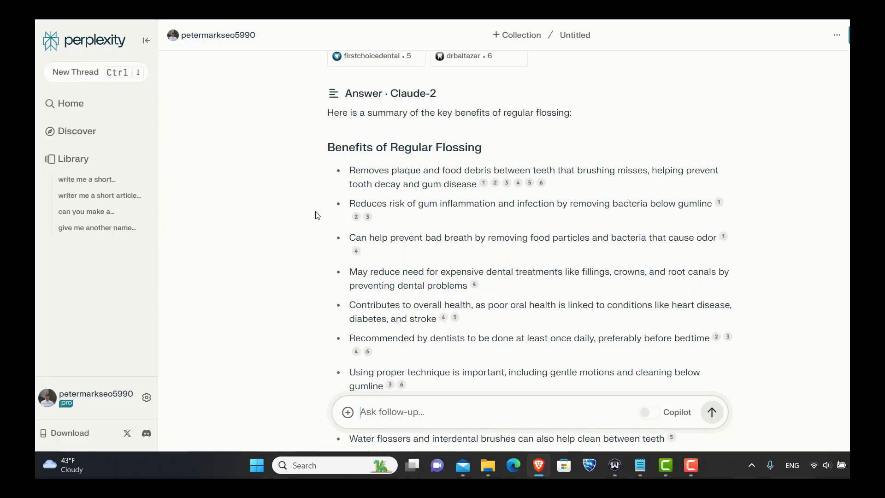
# - Scroll up through Perplexity's Claude-2 answer on the benefits of regular flossing
pyautogui.scroll(4, 296, 256)
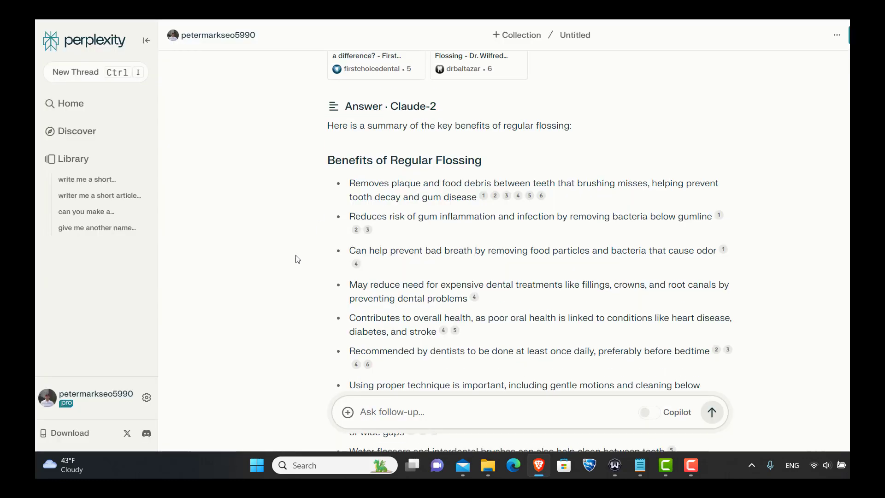